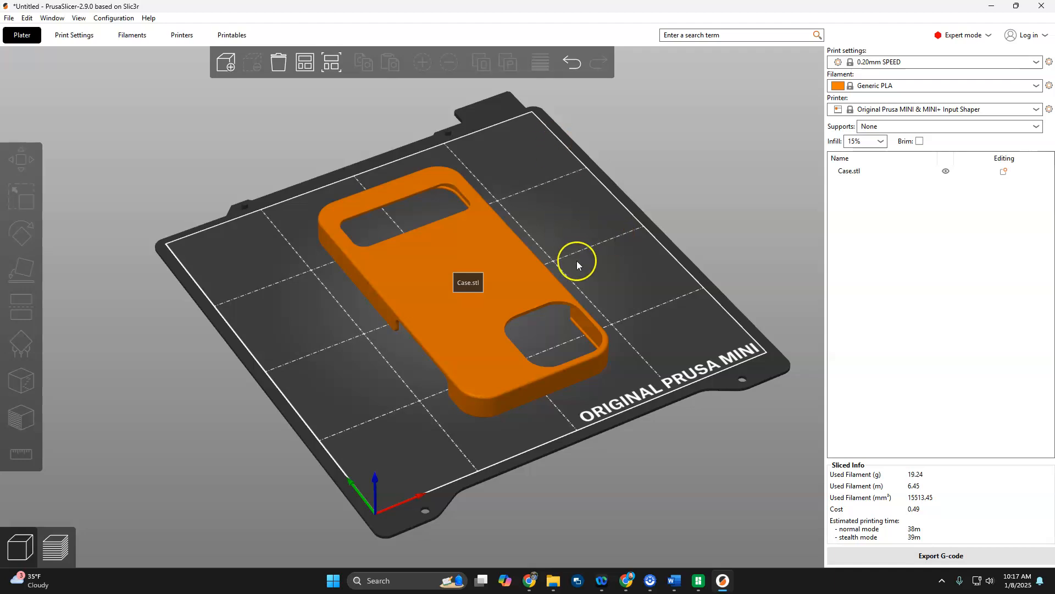
Add a cylinder modifier to the phone case.
{"action": "scroll", "coordinate": [589, 248], "scroll_direction": "down", "scroll_amount": 2}
{"action": "scroll", "coordinate": [590, 248], "scroll_direction": "up", "scroll_amount": 3}
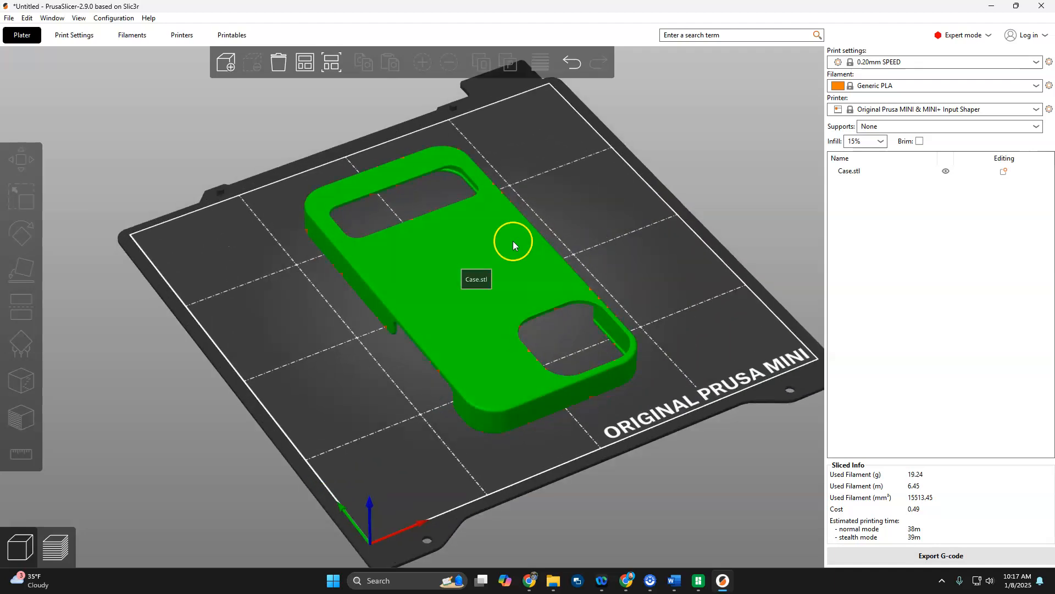
{"action": "left_click", "coordinate": [421, 262]}
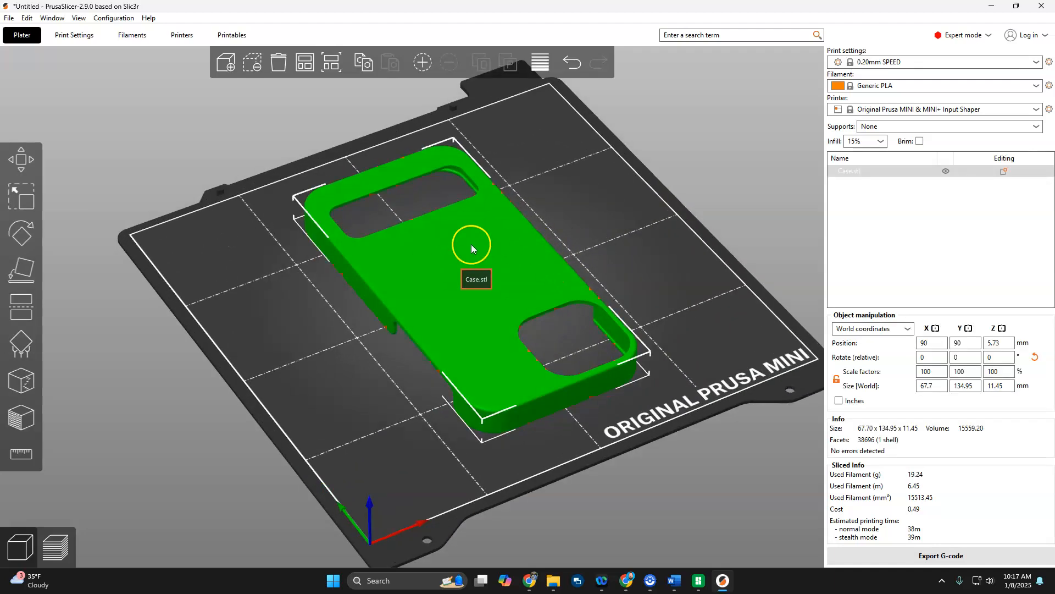
{"action": "right_click", "coordinate": [402, 266]}
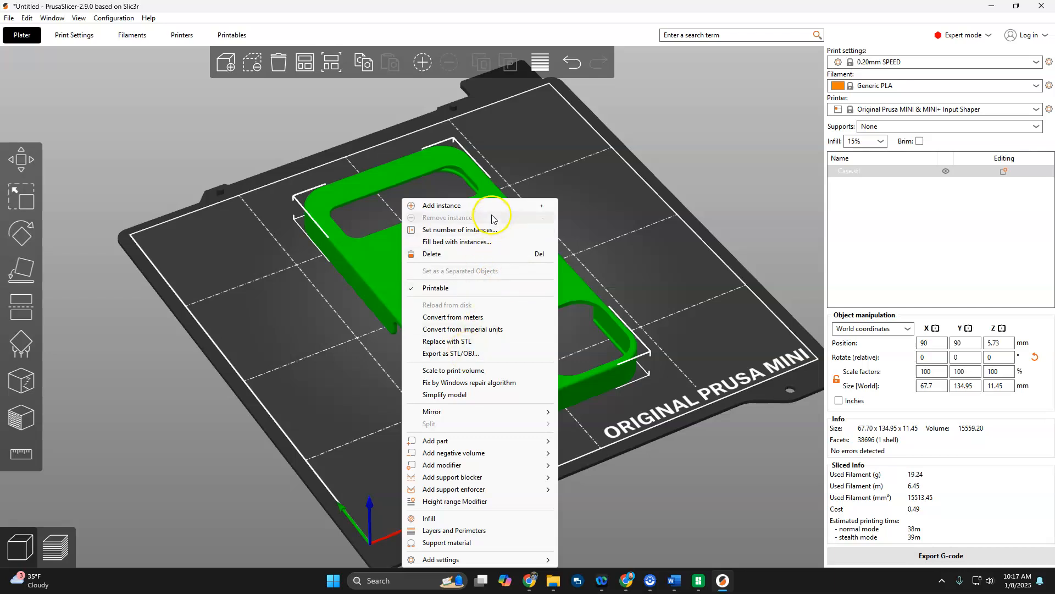
{"action": "left_click", "coordinate": [467, 358]}
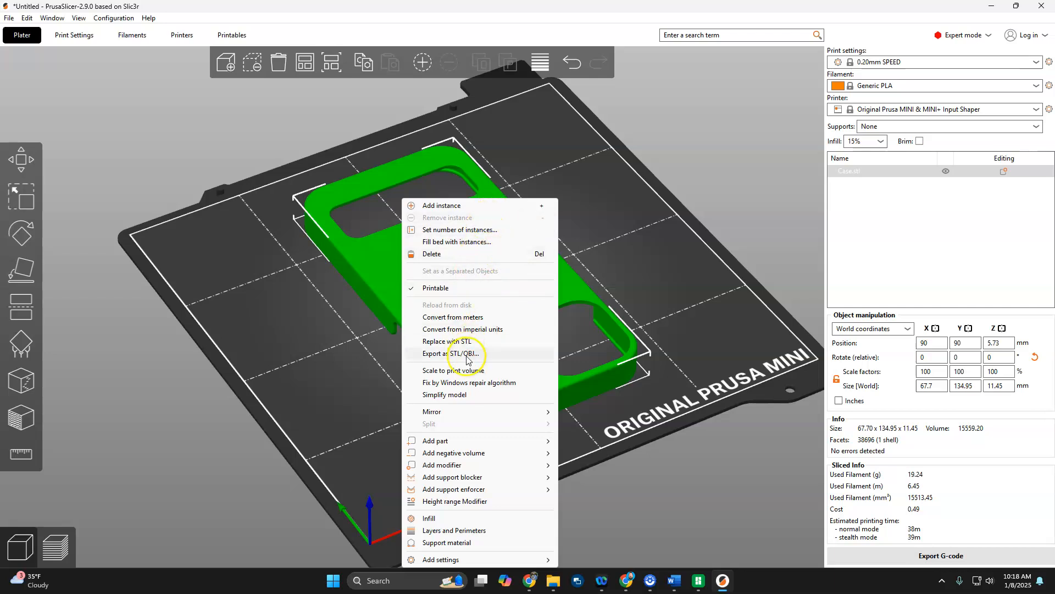
{"action": "mouse_move", "coordinate": [504, 415]}
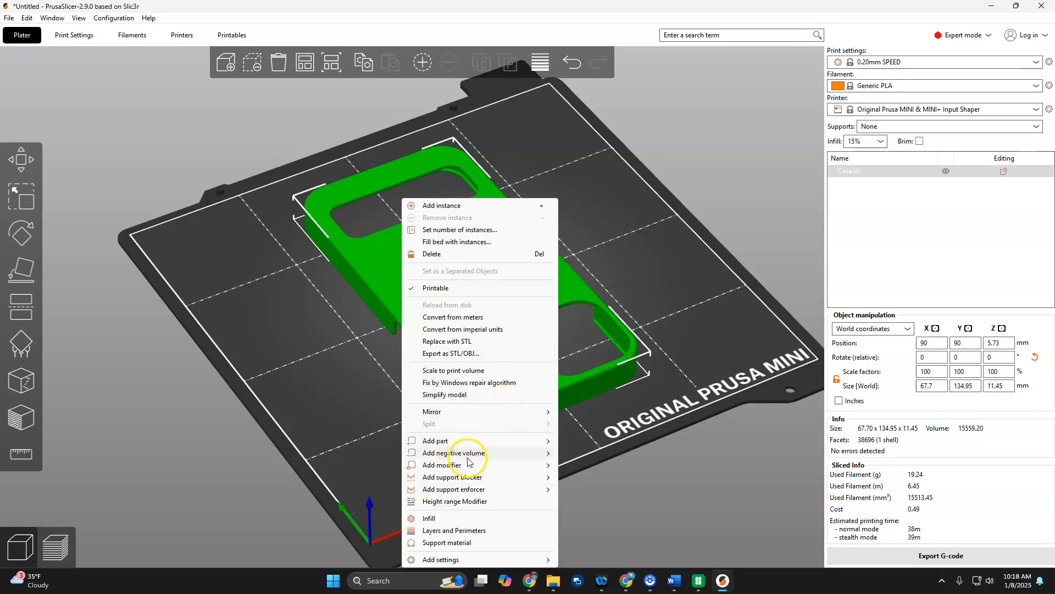
{"action": "mouse_move", "coordinate": [454, 469]}
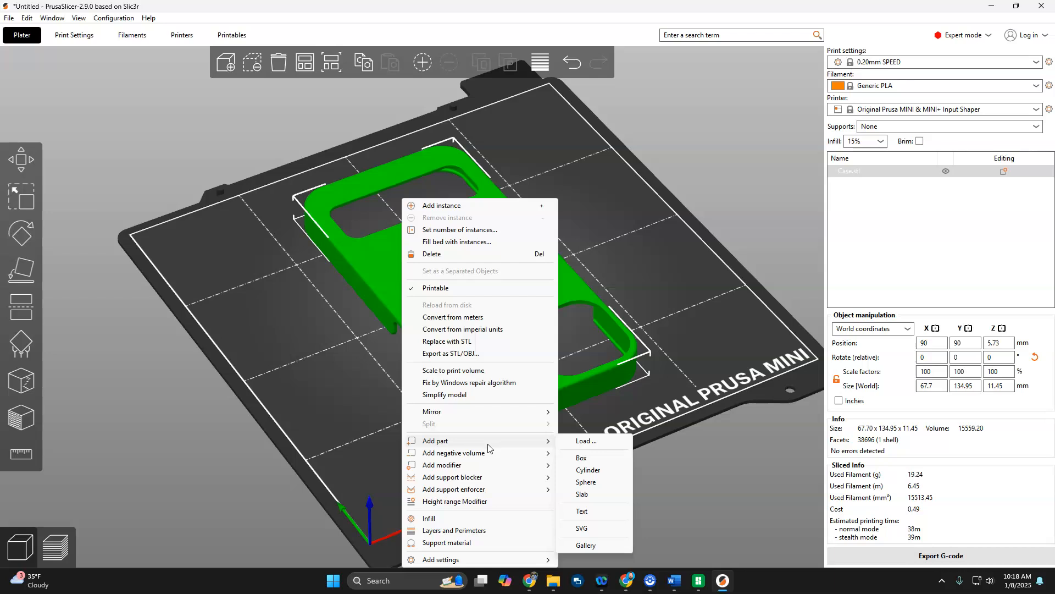
{"action": "left_click", "coordinate": [478, 466]}
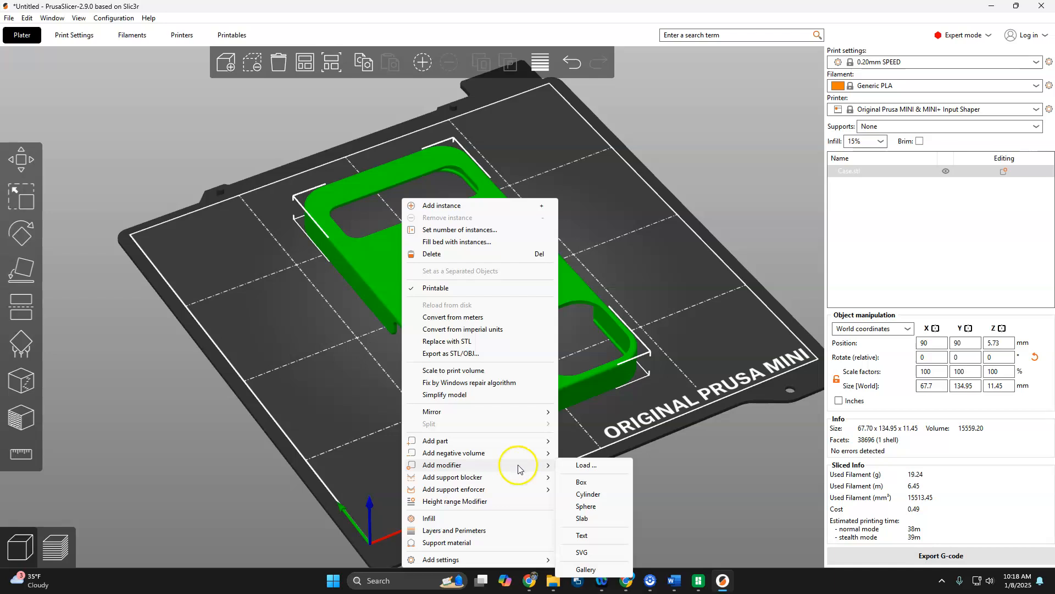
{"action": "left_click", "coordinate": [606, 499]}
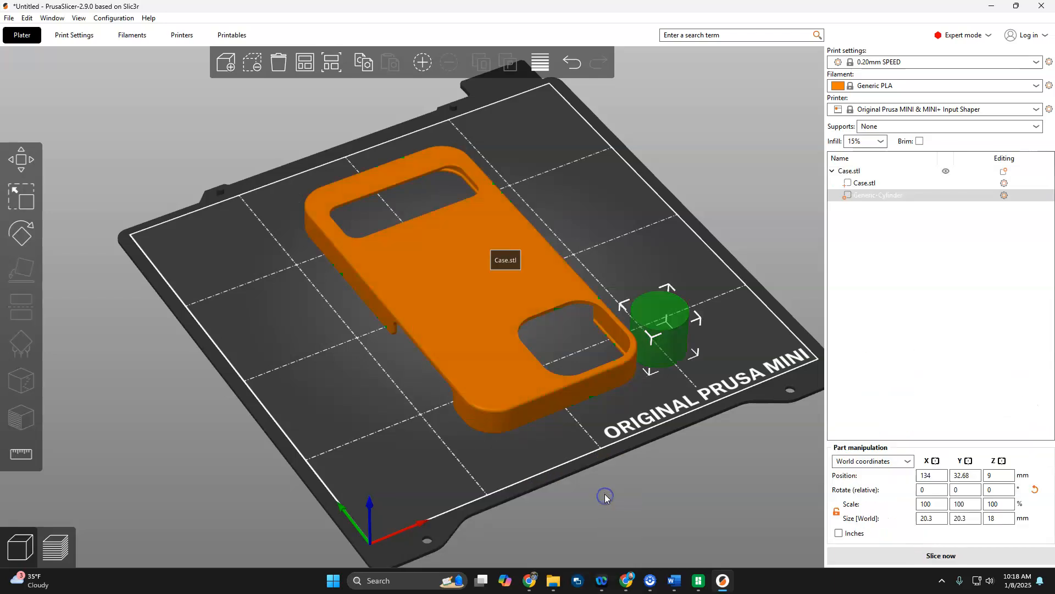
Move the cylinder modifier onto the case's back and set its X and Y position to 90 mm each.
{"action": "left_click_drag", "start_coordinate": [587, 411], "coordinate": [620, 416]}
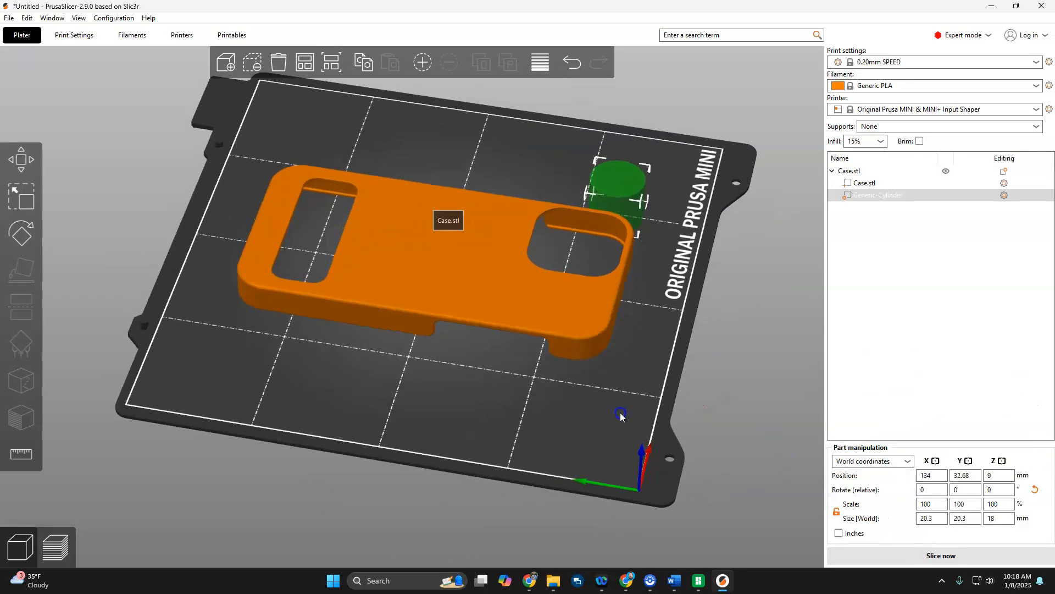
{"action": "left_click_drag", "start_coordinate": [627, 188], "coordinate": [503, 157]}
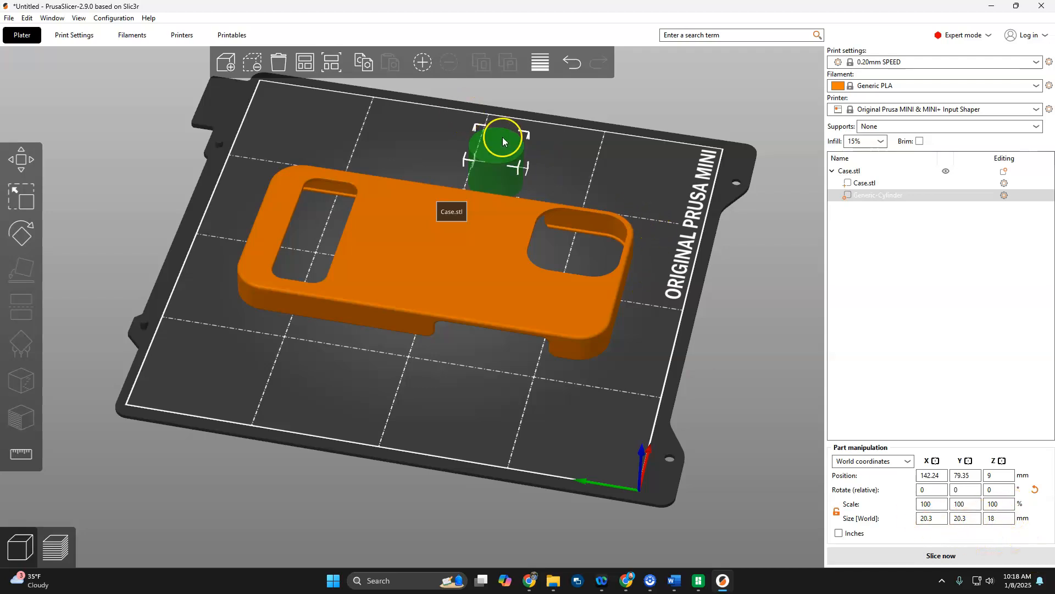
{"action": "left_click_drag", "start_coordinate": [506, 143], "coordinate": [443, 242]}
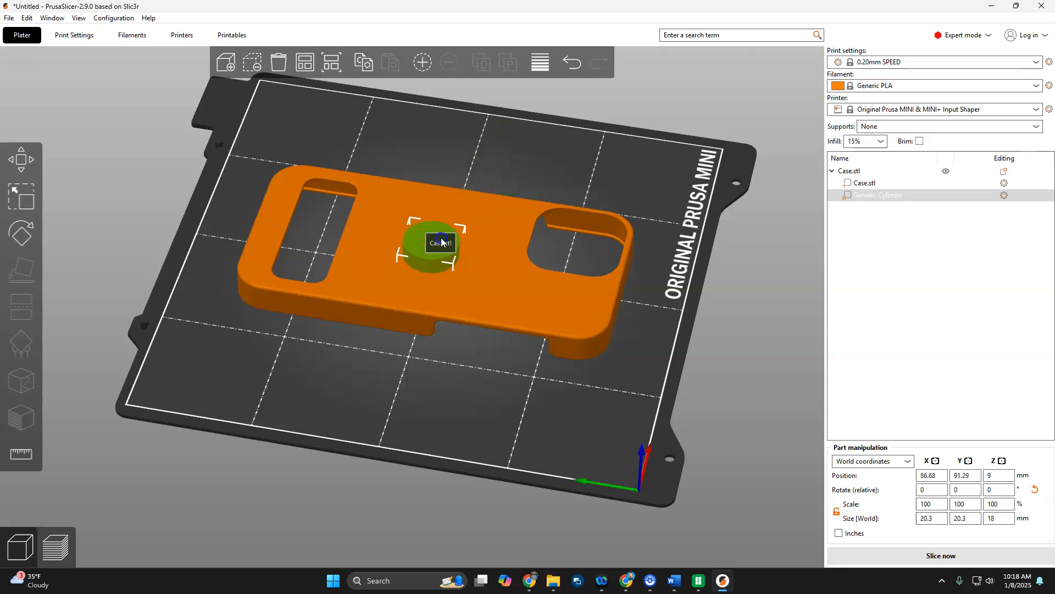
{"action": "left_click", "coordinate": [963, 476]}
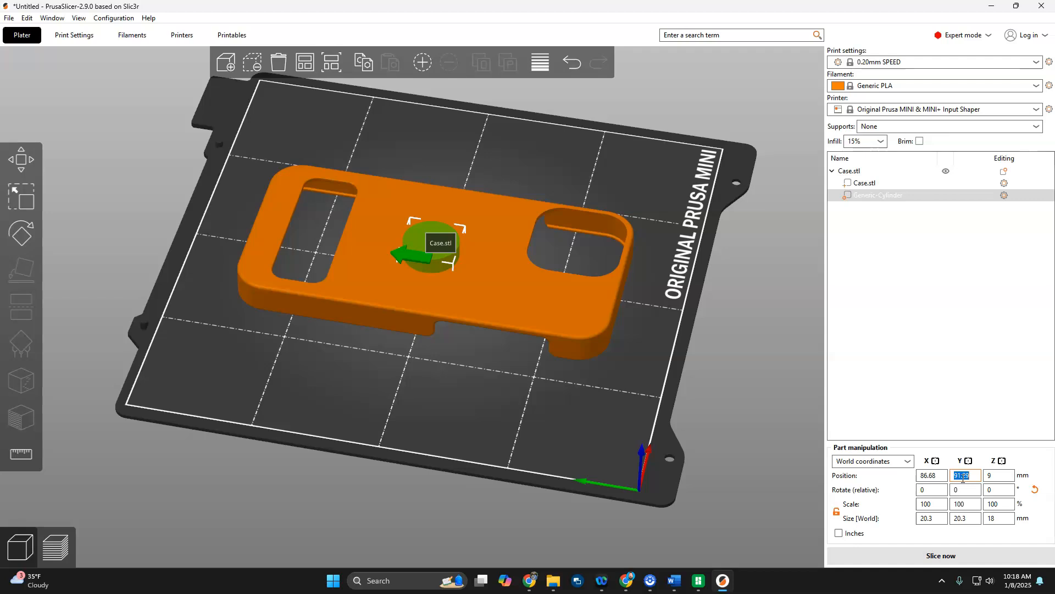
{"action": "left_click", "coordinate": [927, 474]}
{"action": "type", "text": "90"}
{"action": "key", "text": "Tab"}
{"action": "type", "text": "90"}
{"action": "key", "text": "Tab"}
Raise the cylinder modifier above the case's back to a Z position of about 19 mm.
{"action": "mouse_move", "coordinate": [507, 446]}
{"action": "left_mouse_down"}
{"action": "mouse_move", "coordinate": [511, 394]}
{"action": "mouse_move", "coordinate": [516, 443]}
{"action": "left_mouse_up"}
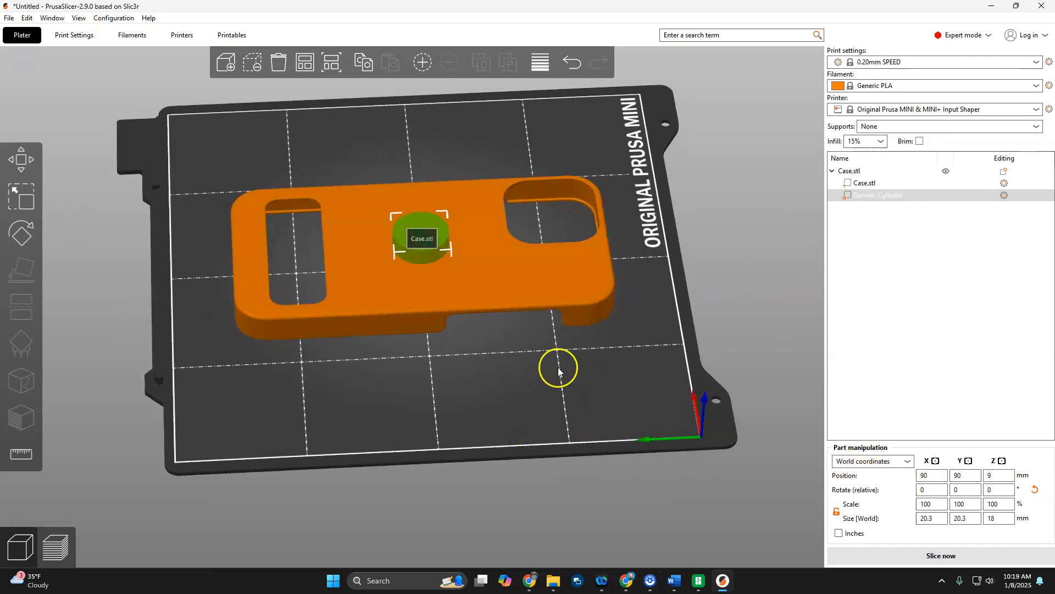
{"action": "left_click_drag", "start_coordinate": [559, 370], "coordinate": [478, 358]}
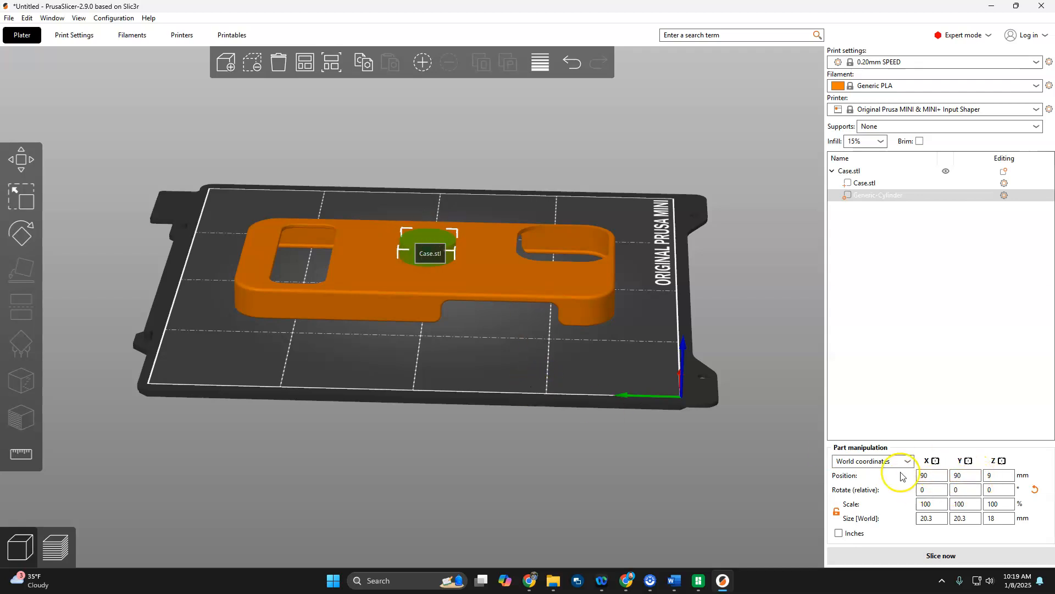
{"action": "left_click_drag", "start_coordinate": [467, 365], "coordinate": [407, 392]}
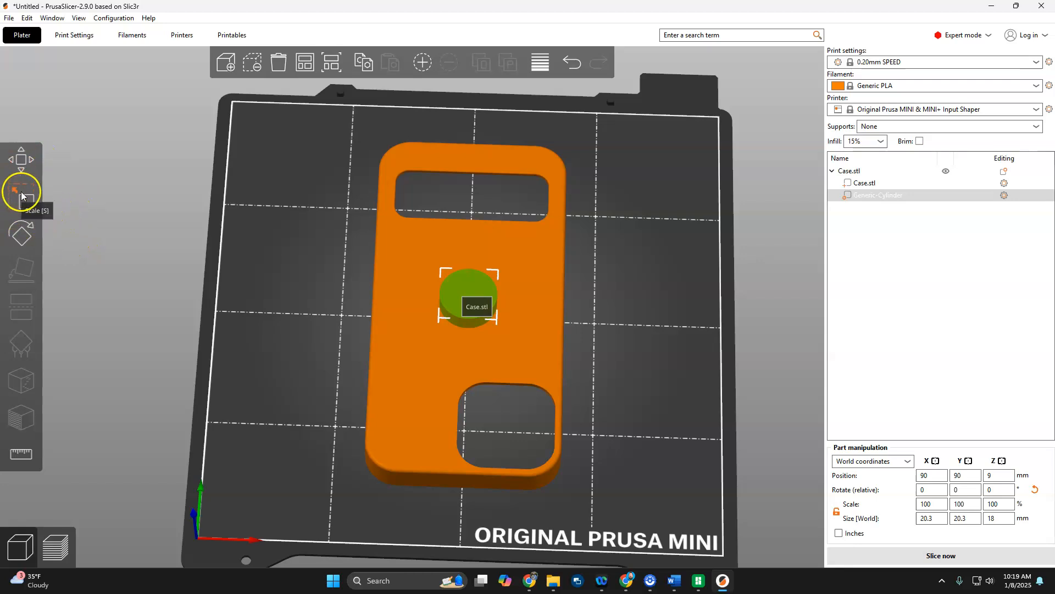
{"action": "left_click", "coordinate": [20, 159]}
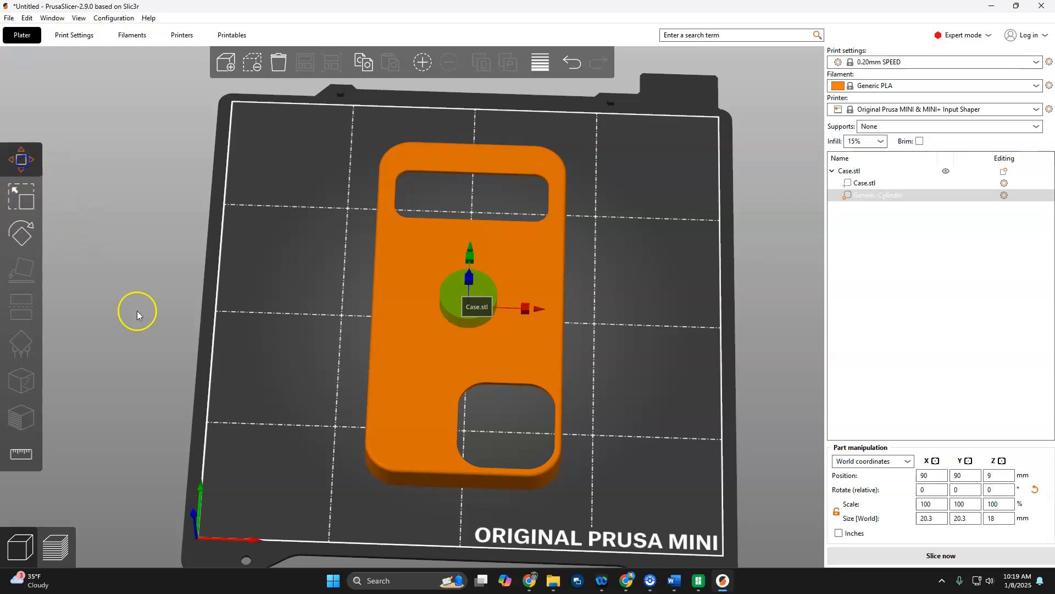
{"action": "key", "text": "5"}
{"action": "key", "text": "0"}
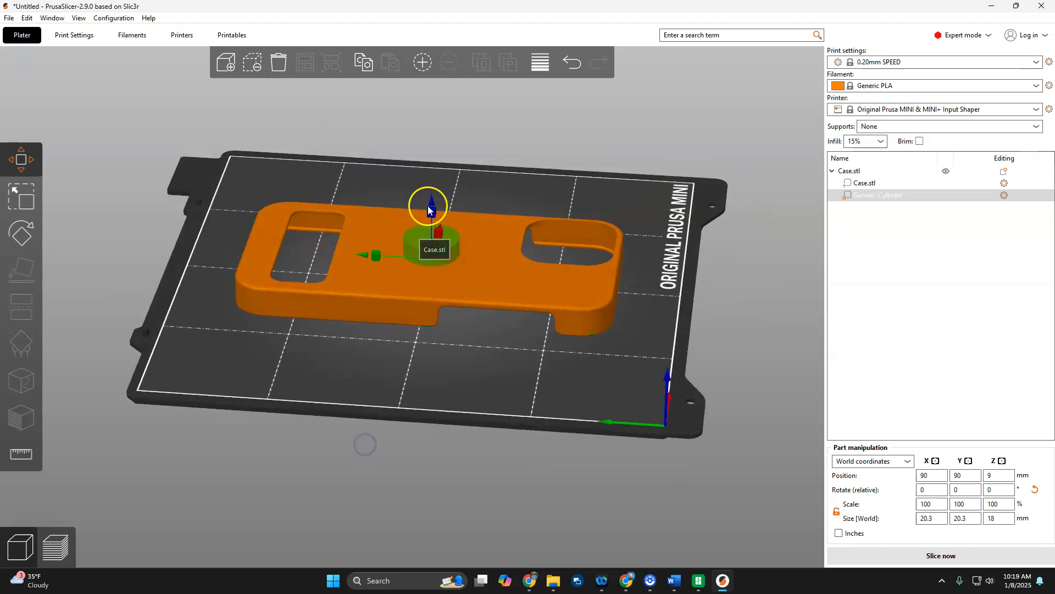
{"action": "left_click_drag", "start_coordinate": [446, 375], "coordinate": [460, 348]}
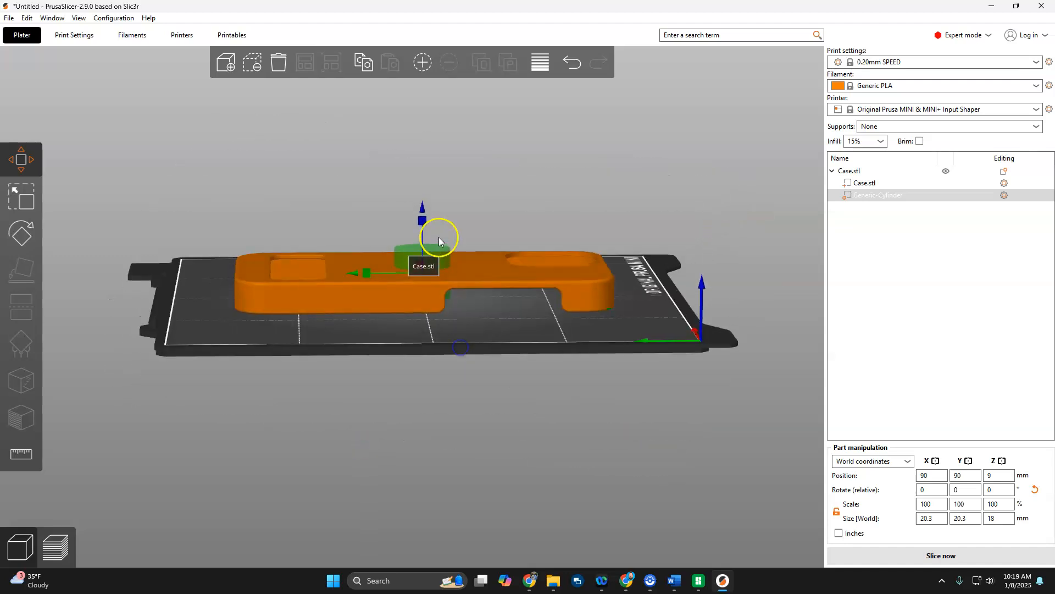
{"action": "left_click_drag", "start_coordinate": [422, 216], "coordinate": [426, 193]}
{"action": "left_click_drag", "start_coordinate": [423, 234], "coordinate": [424, 209]}
{"action": "left_click_drag", "start_coordinate": [459, 328], "coordinate": [460, 344]}
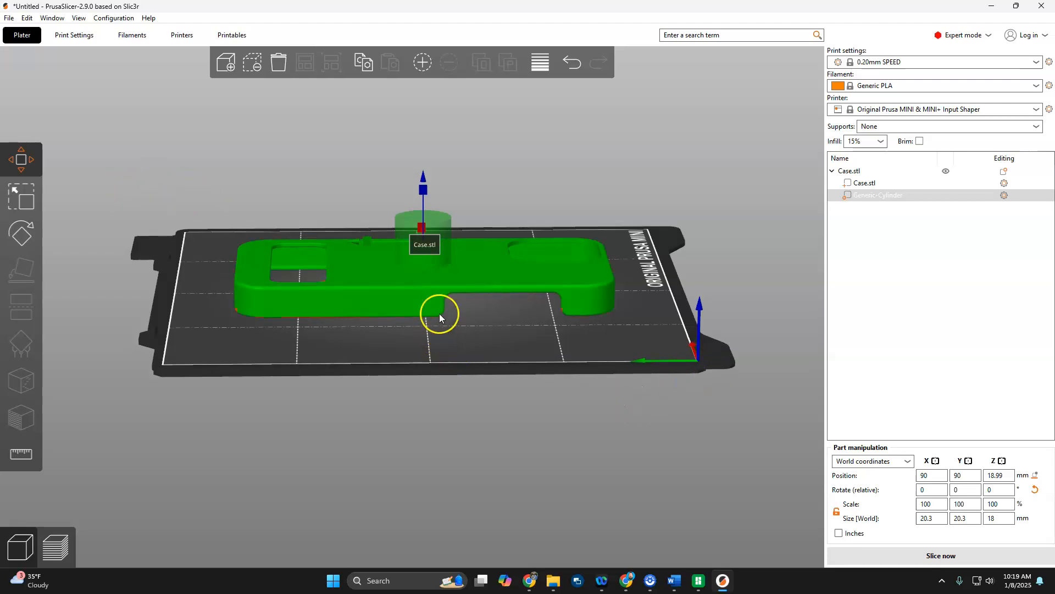
Scale the cylinder's height down to a thin disc about 1.2 mm thick.
{"action": "scroll", "coordinate": [526, 210], "scroll_direction": "up", "scroll_amount": 5}
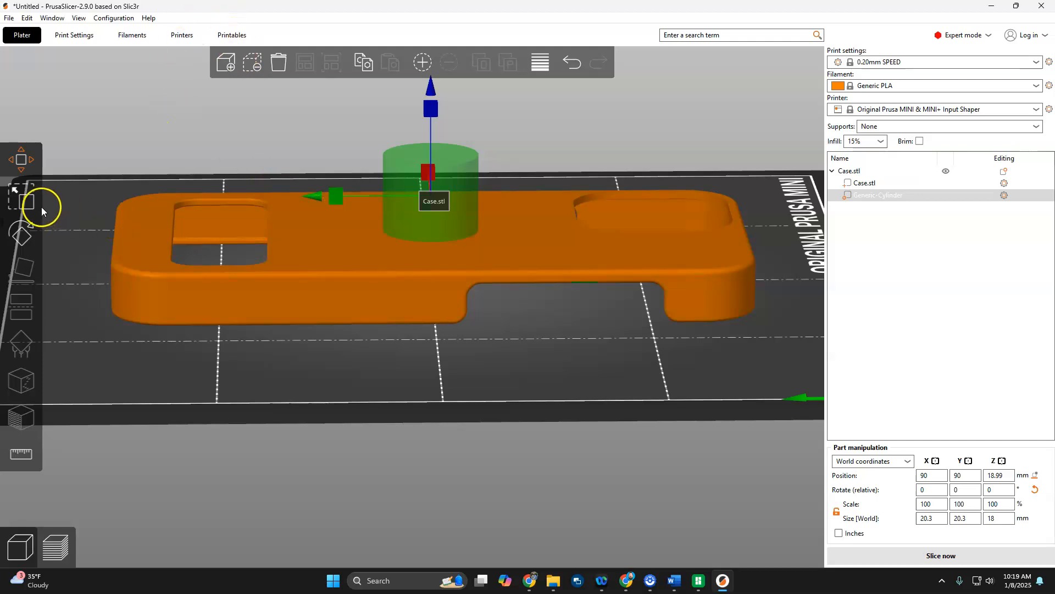
{"action": "left_click", "coordinate": [25, 202]}
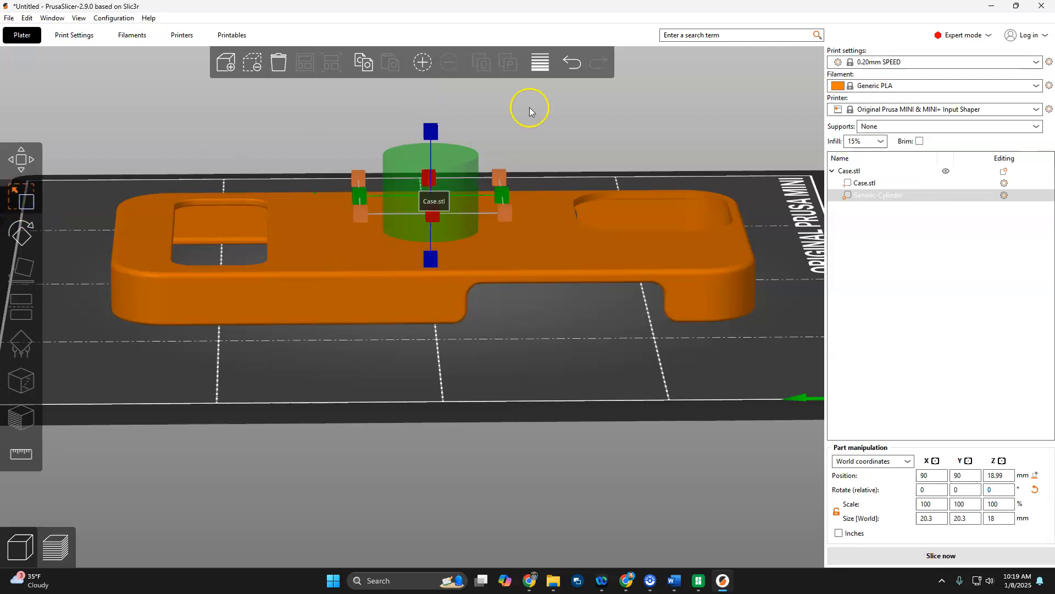
{"action": "left_click_drag", "start_coordinate": [432, 131], "coordinate": [434, 201]}
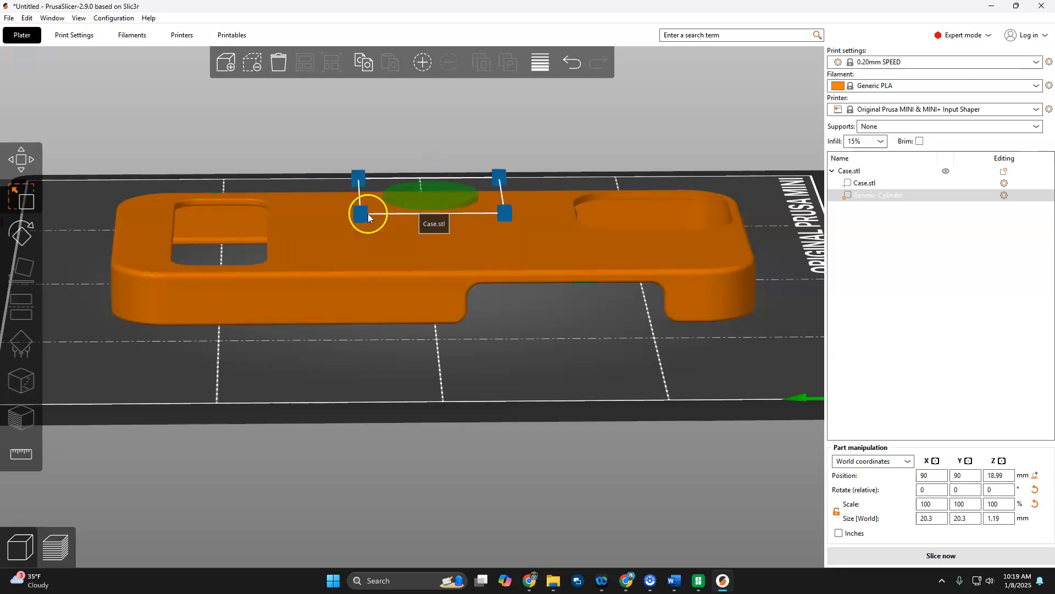
Scale the disc into an oval about 32.9 mm by 17.4 mm and about 2.7 mm thick.
{"action": "left_click_drag", "start_coordinate": [545, 396], "coordinate": [526, 424]}
{"action": "left_click_drag", "start_coordinate": [376, 223], "coordinate": [335, 223]}
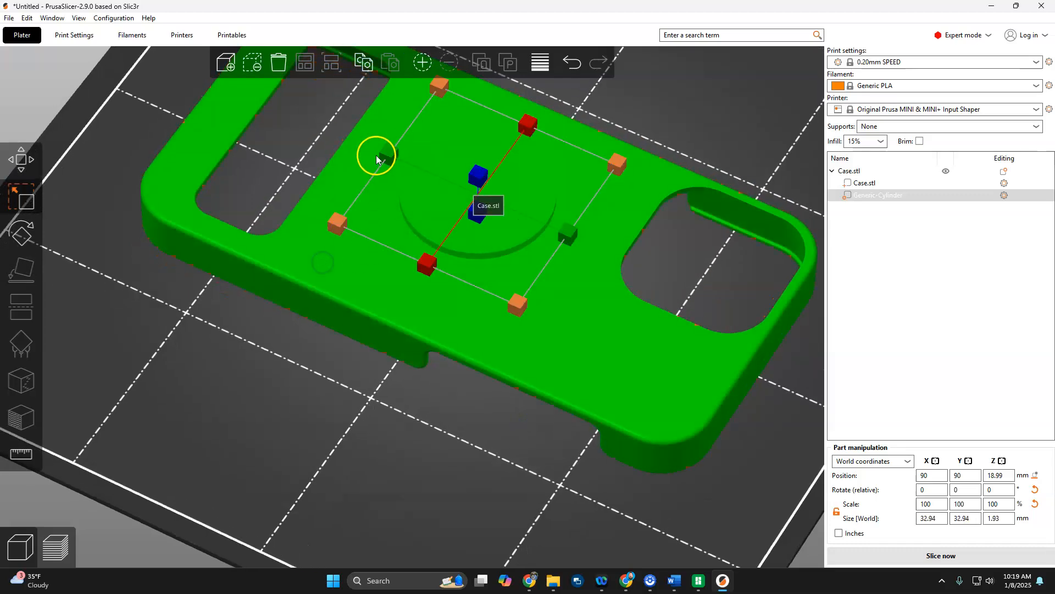
{"action": "left_click_drag", "start_coordinate": [384, 157], "coordinate": [423, 182]}
{"action": "left_click_drag", "start_coordinate": [448, 389], "coordinate": [450, 359]}
{"action": "left_click_drag", "start_coordinate": [461, 187], "coordinate": [468, 175]}
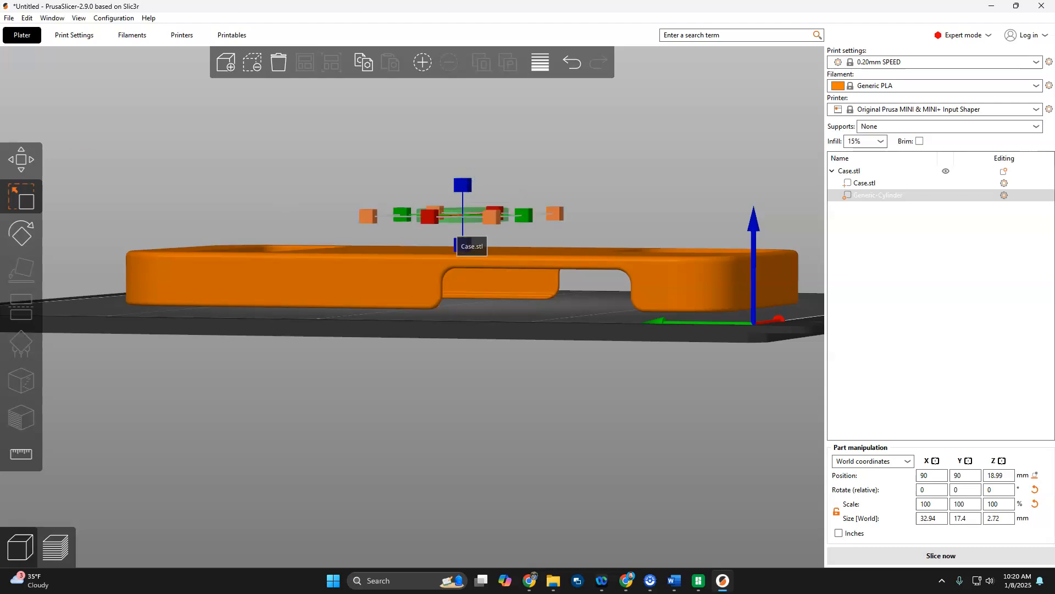
Lower the oval modifier into the case's back surface, to a Z position of about 11.4 mm.
{"action": "left_click", "coordinate": [21, 159]}
{"action": "left_click_drag", "start_coordinate": [465, 138], "coordinate": [473, 199]}
{"action": "left_click_drag", "start_coordinate": [618, 412], "coordinate": [708, 420]}
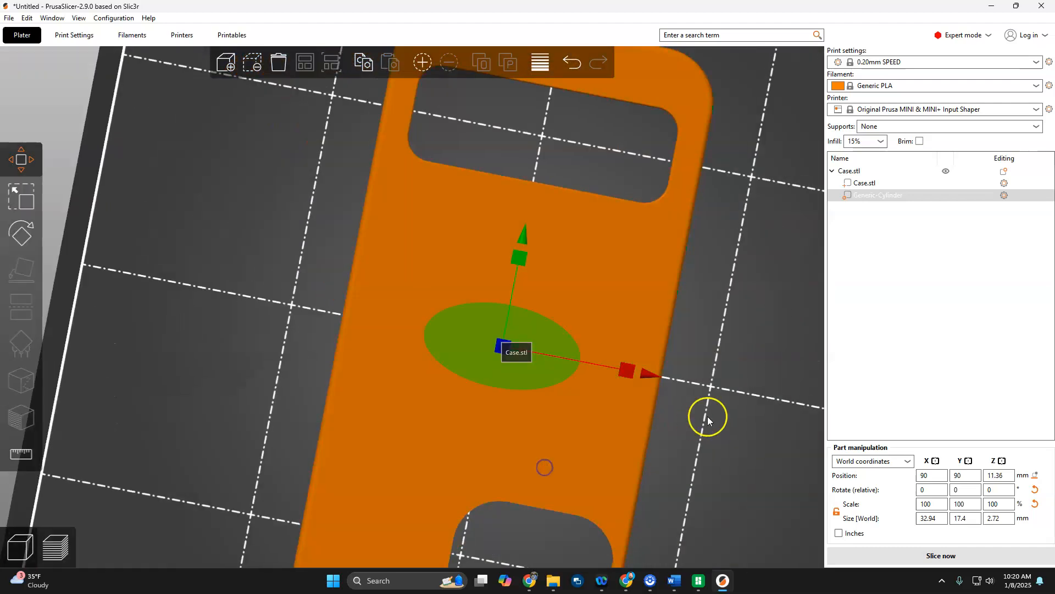
{"action": "left_click", "coordinate": [732, 415]}
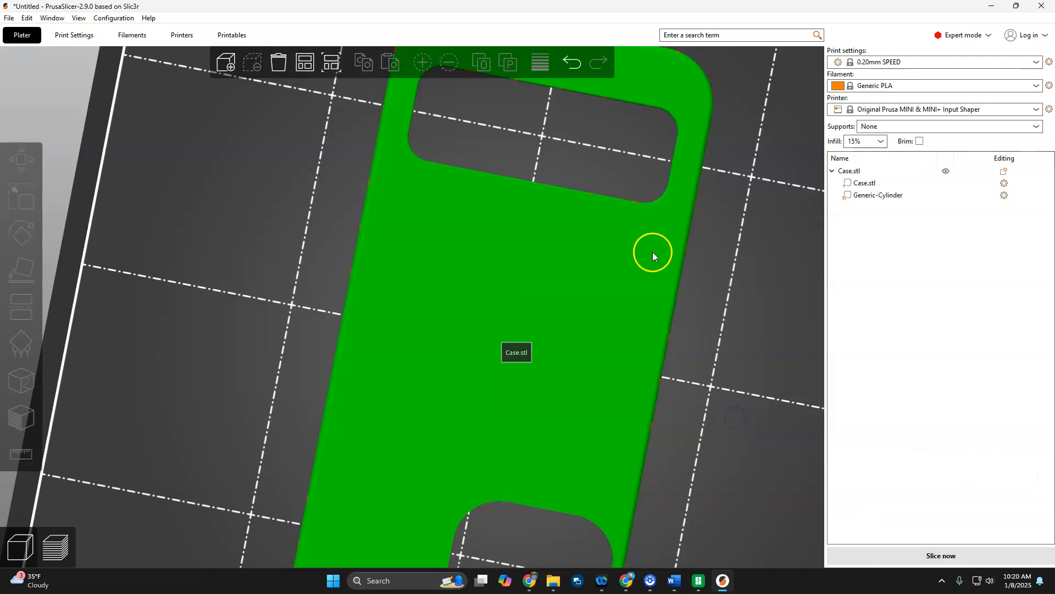
Slice the case with its modifier, examine the layer preview and return to the 3D editor view.
{"action": "scroll", "coordinate": [653, 254], "scroll_direction": "down", "scroll_amount": 5}
{"action": "left_click_drag", "start_coordinate": [651, 456], "coordinate": [584, 323]}
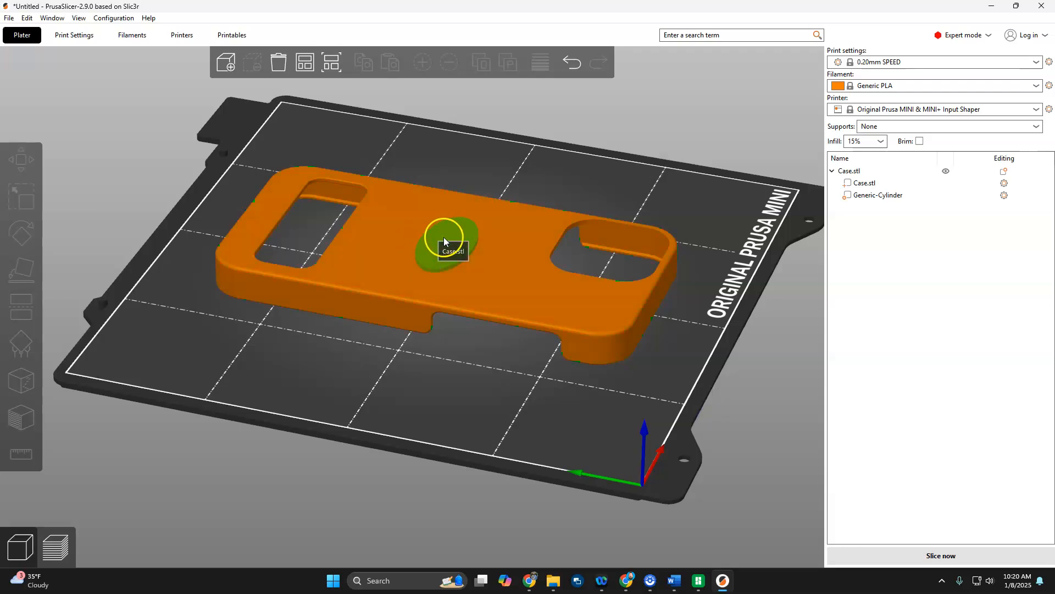
{"action": "left_click", "coordinate": [53, 549]}
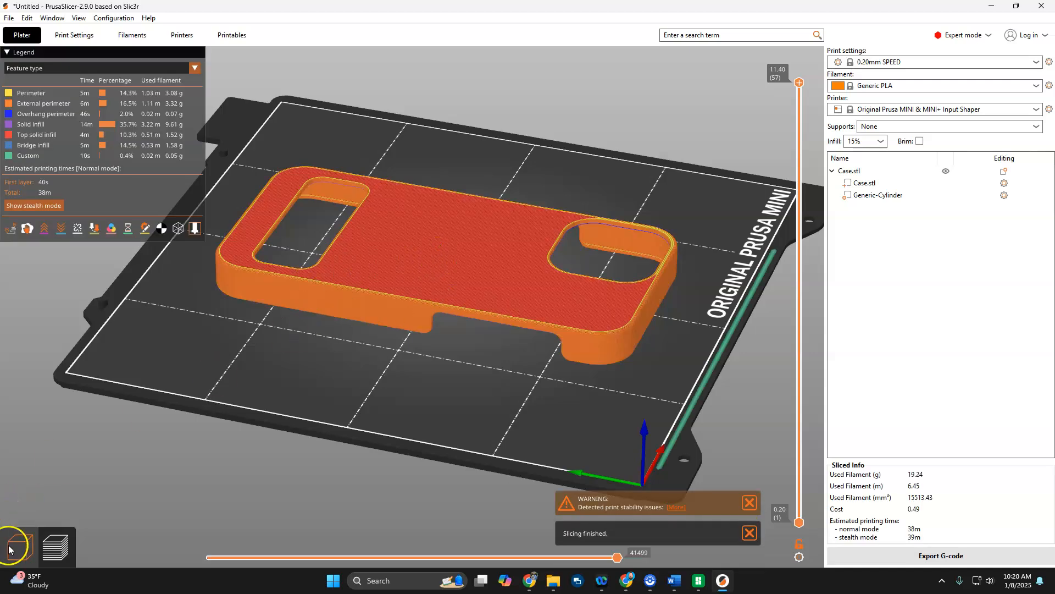
{"action": "left_click_drag", "start_coordinate": [448, 229], "coordinate": [441, 257]}
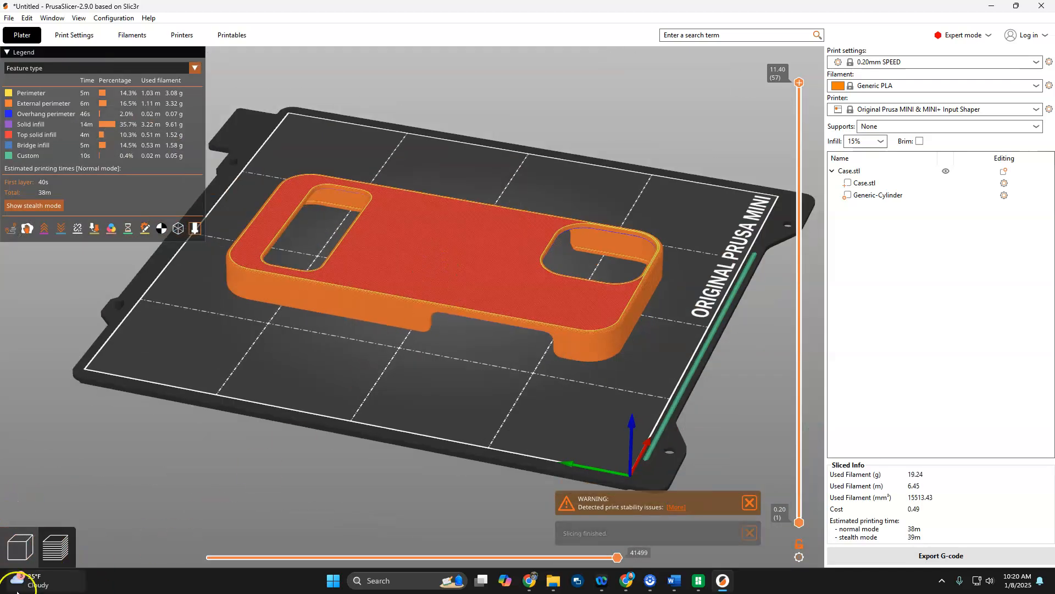
{"action": "left_click", "coordinate": [20, 547]}
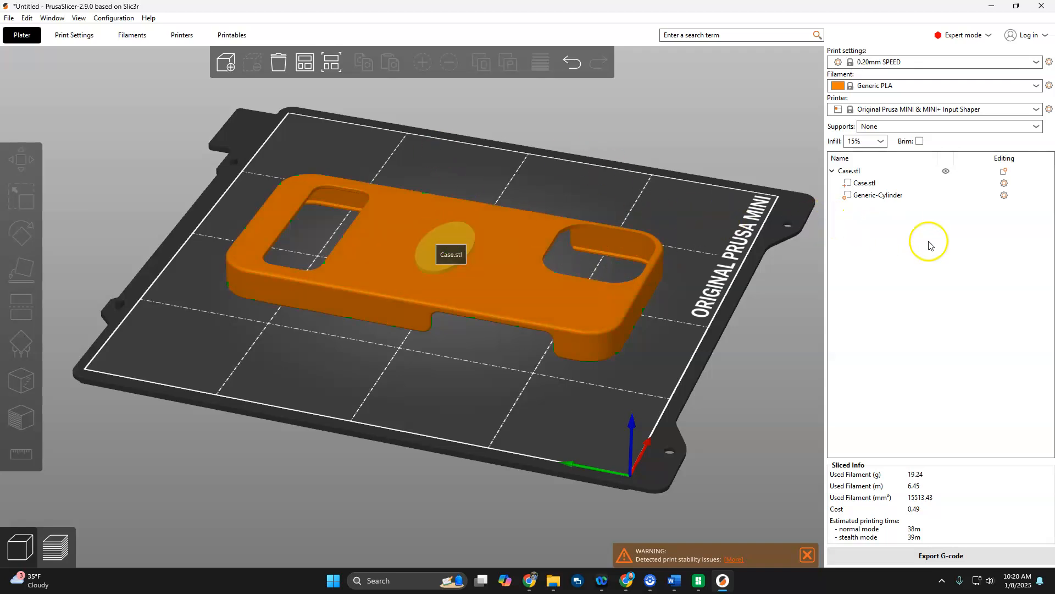
Change the type of the oval cylinder from Modifier to Part.
{"action": "right_click", "coordinate": [862, 199]}
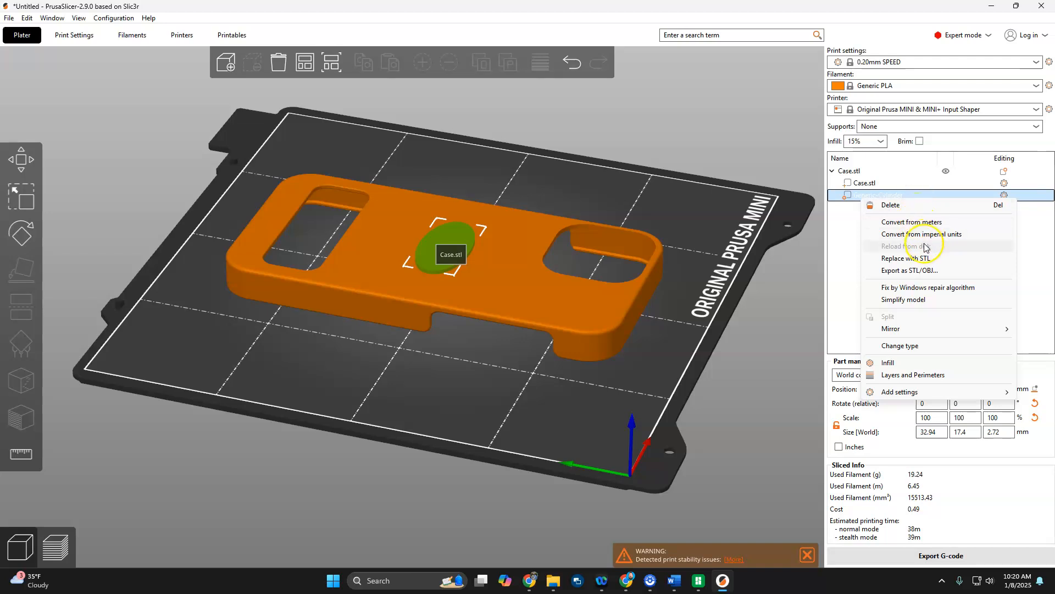
{"action": "left_click", "coordinate": [906, 348]}
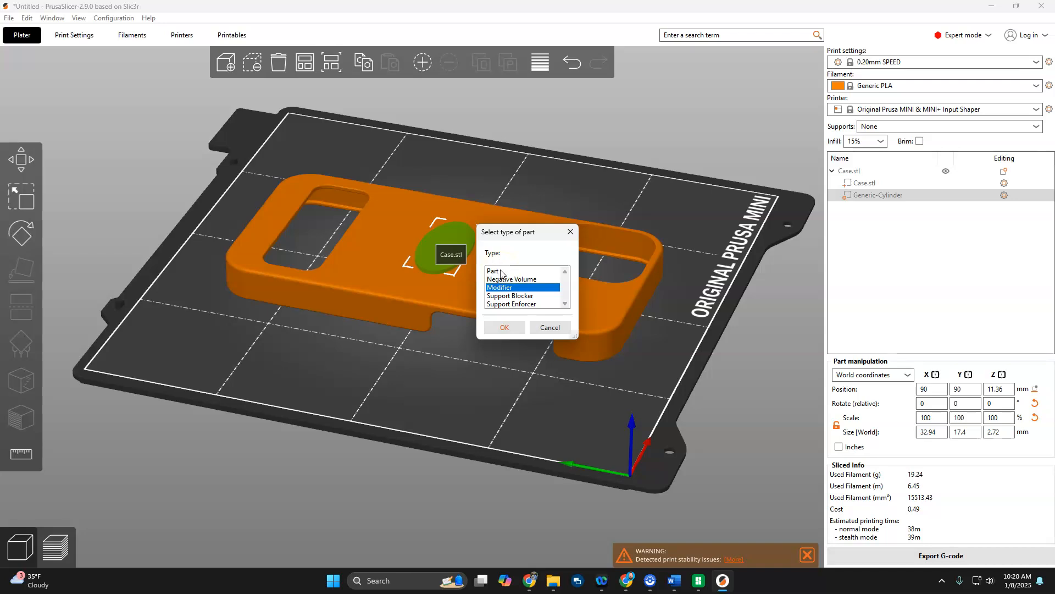
{"action": "left_click", "coordinate": [506, 284]}
{"action": "left_click", "coordinate": [532, 311]}
{"action": "left_click", "coordinate": [504, 269]}
{"action": "left_click", "coordinate": [504, 327]}
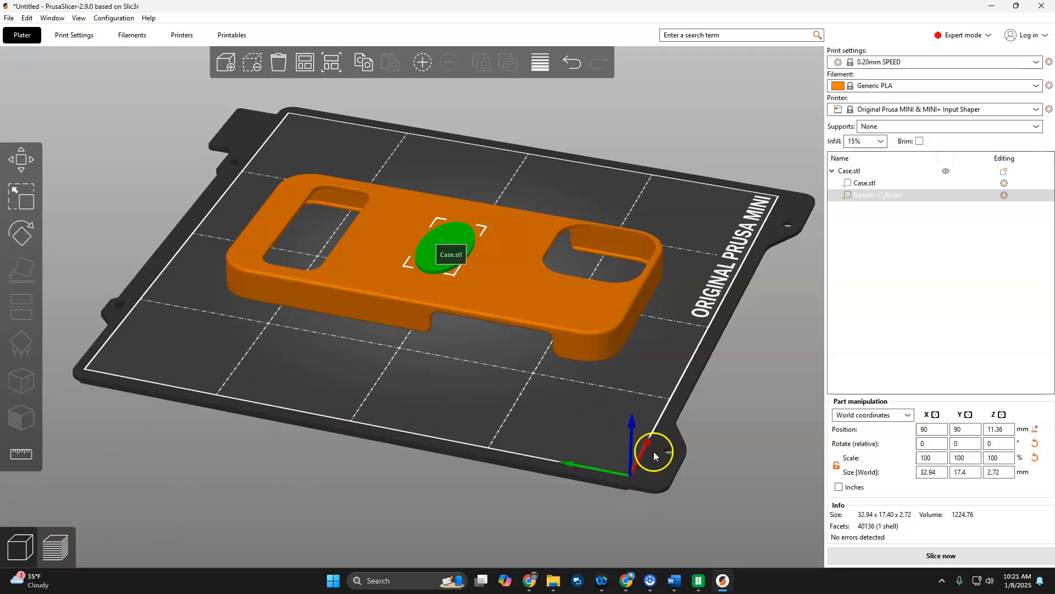
Move the whole case with its attached oval to about X 68.7 mm and Y 88.9 mm on the bed.
{"action": "left_click", "coordinate": [540, 457]}
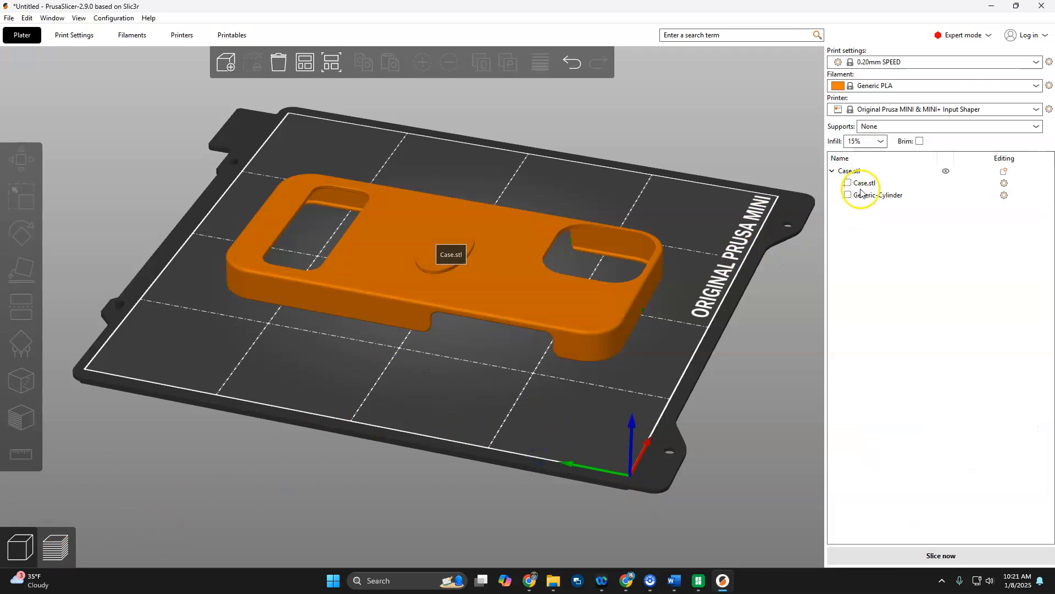
{"action": "left_click_drag", "start_coordinate": [487, 253], "coordinate": [474, 299]}
{"action": "left_click_drag", "start_coordinate": [434, 266], "coordinate": [443, 272]}
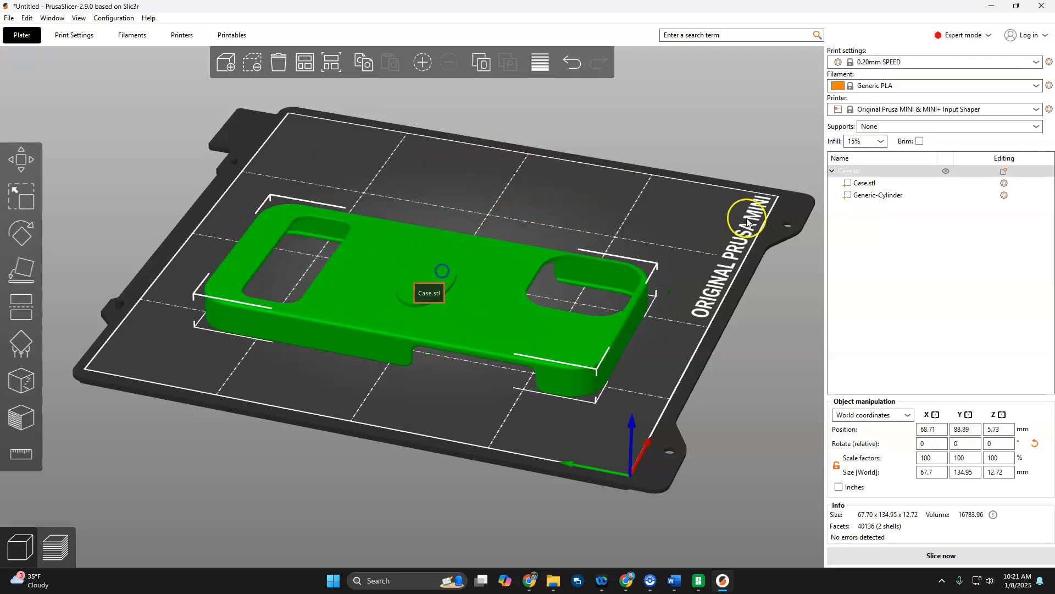
Arrange the case with its attached oval automatically at the centre of the bed.
{"action": "left_click", "coordinate": [834, 172]}
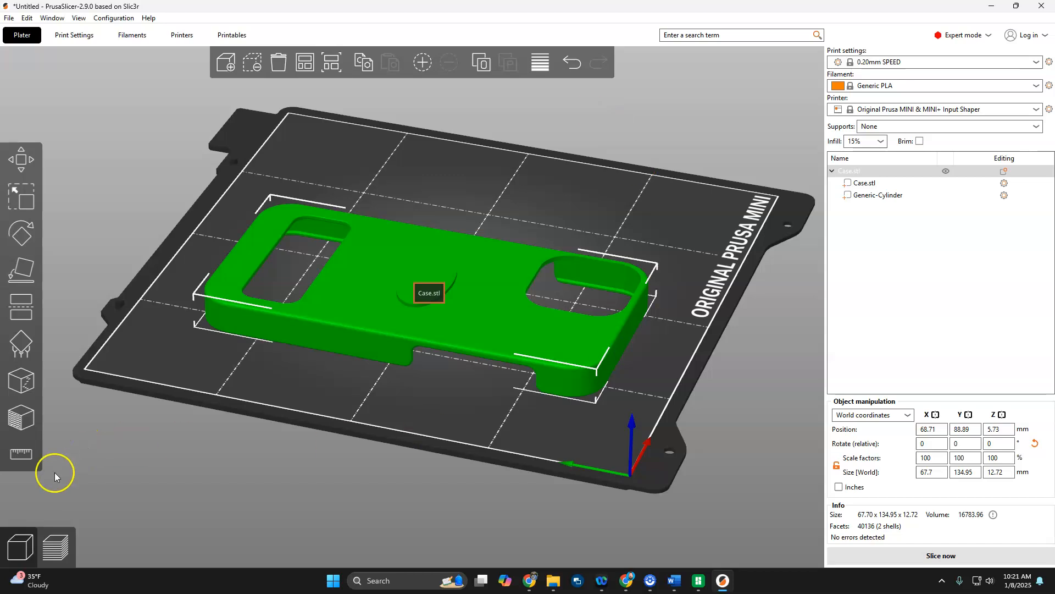
{"action": "left_click", "coordinate": [306, 59]}
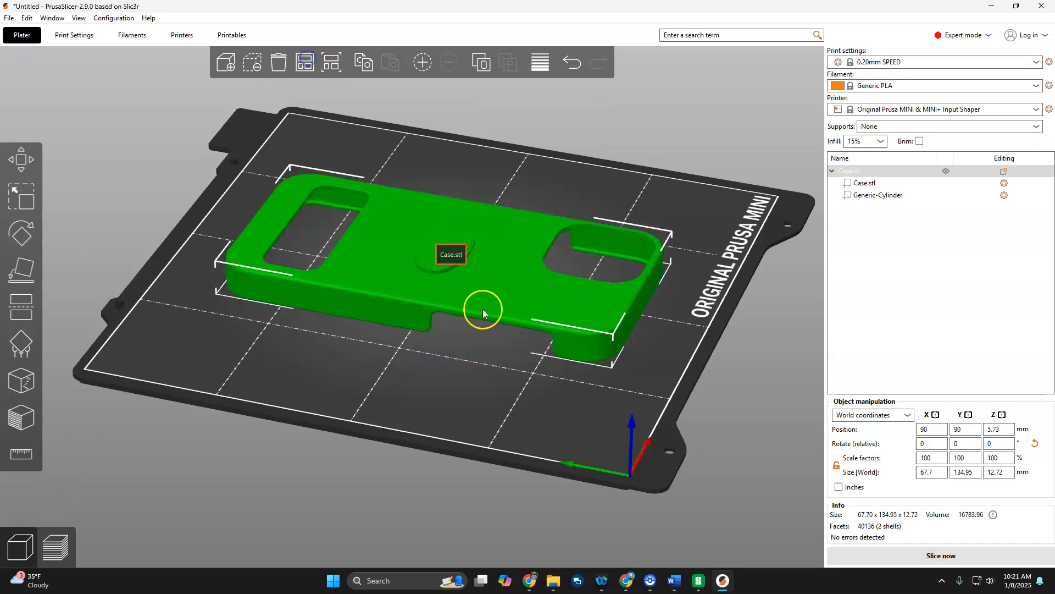
Slice the case, examine the raised oval on its back in the layer preview and return to the 3D editor view.
{"action": "left_click", "coordinate": [55, 550]}
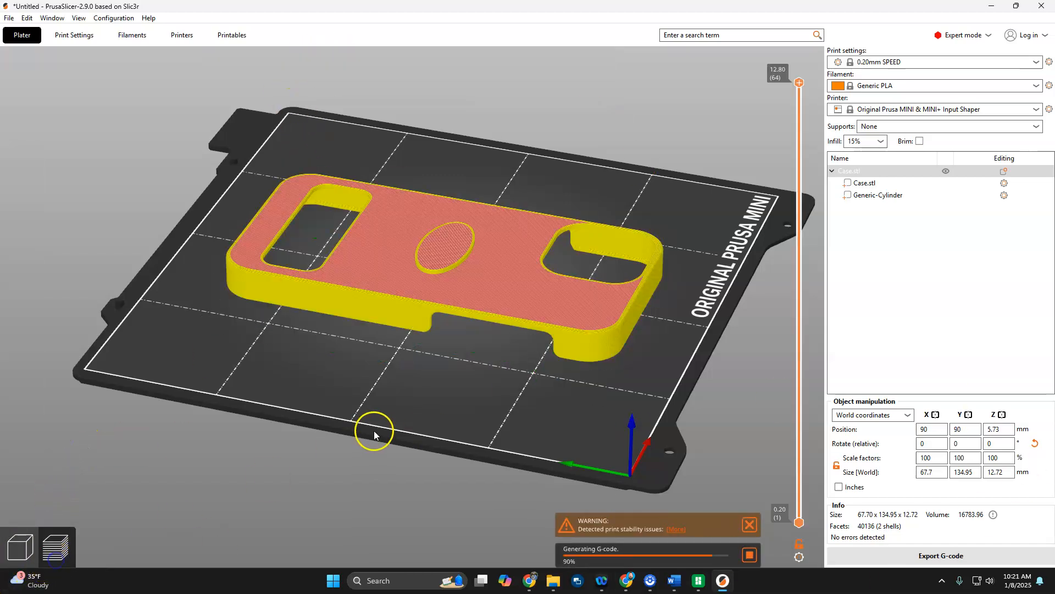
{"action": "left_click_drag", "start_coordinate": [441, 346], "coordinate": [432, 347]}
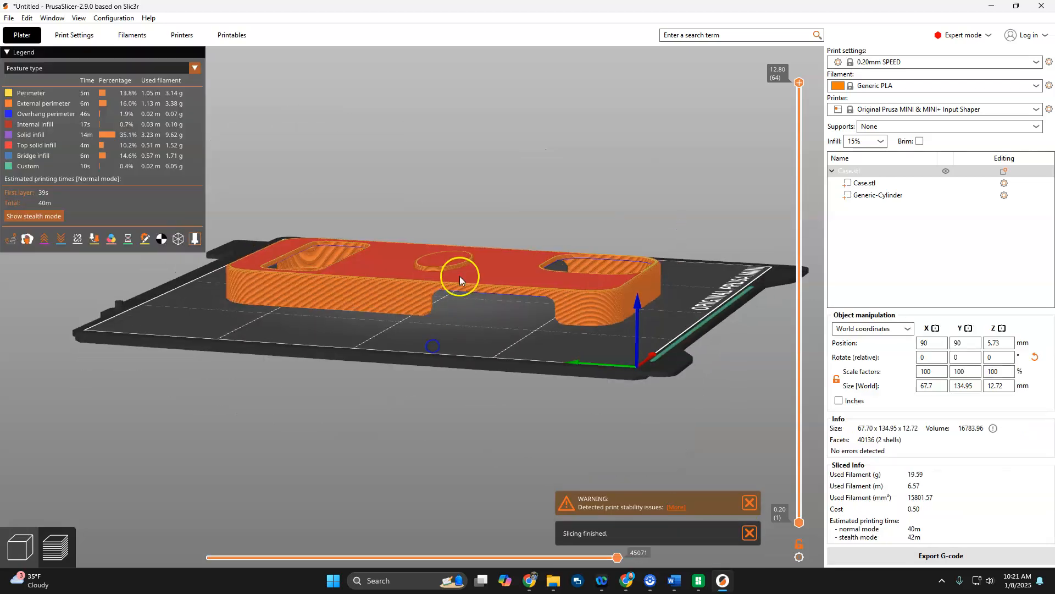
{"action": "scroll", "coordinate": [443, 257], "scroll_direction": "up", "scroll_amount": 5}
{"action": "left_click_drag", "start_coordinate": [443, 257], "coordinate": [486, 202]}
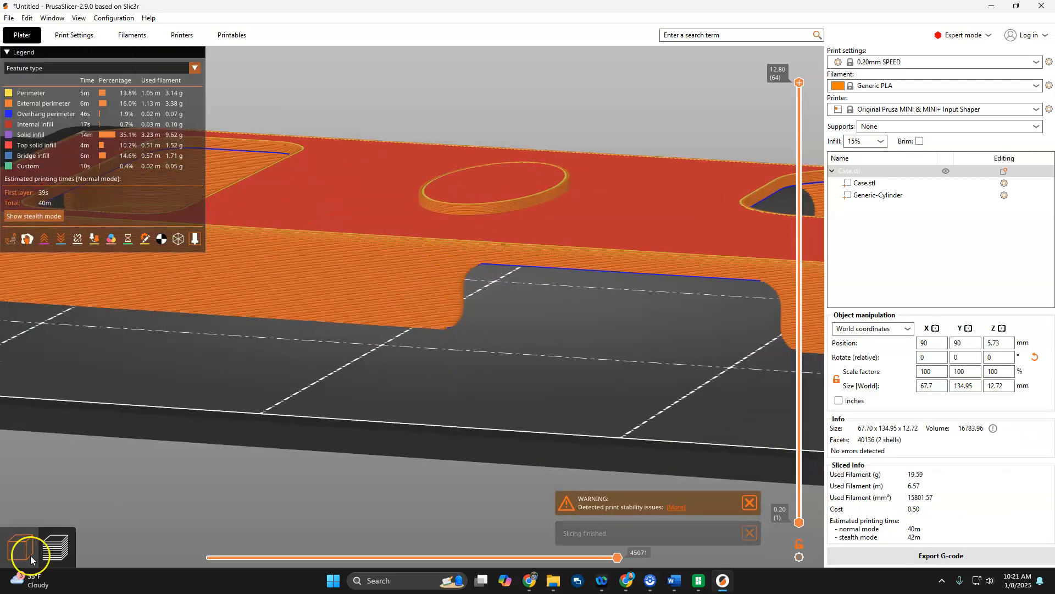
{"action": "left_click", "coordinate": [20, 558]}
{"action": "left_click_drag", "start_coordinate": [530, 383], "coordinate": [513, 420]}
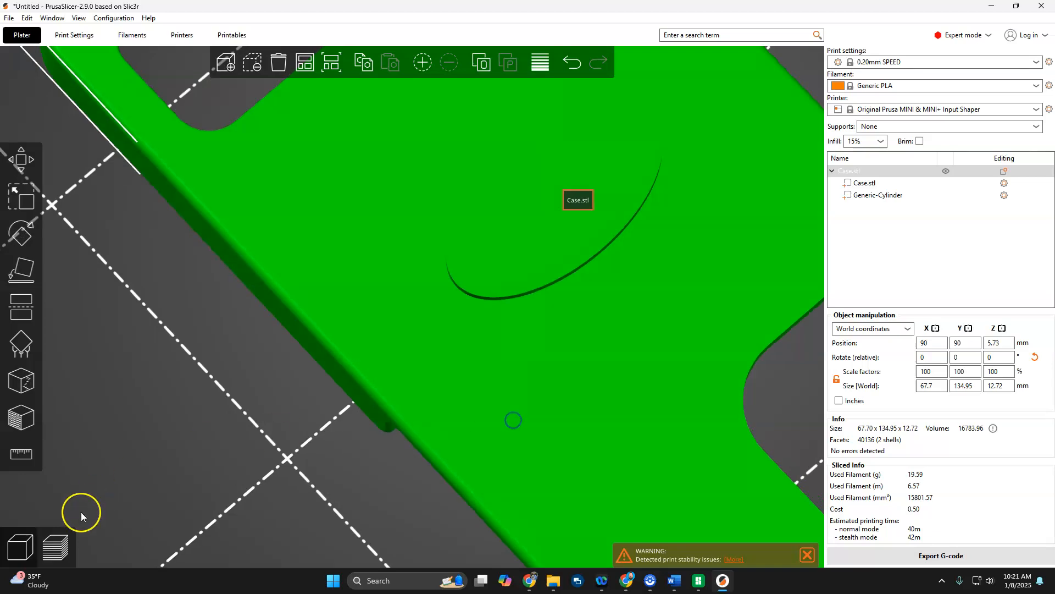
{"action": "left_click", "coordinate": [17, 556]}
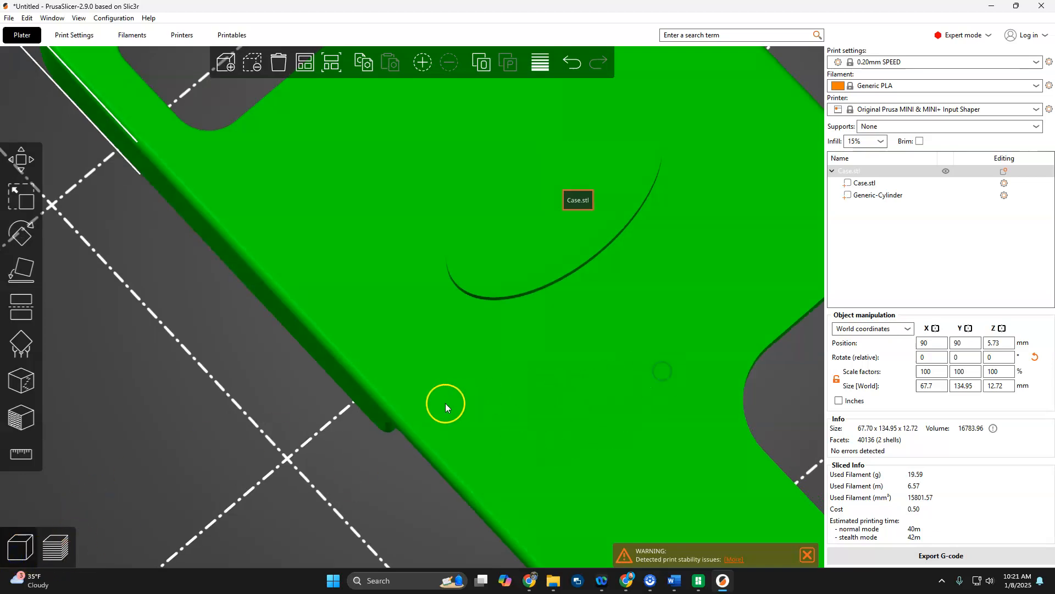
Arrange the slightly shifted case back to the centre of the bed.
{"action": "left_click_drag", "start_coordinate": [444, 403], "coordinate": [445, 403]}
{"action": "scroll", "coordinate": [556, 275], "scroll_direction": "down", "scroll_amount": 6}
{"action": "left_click_drag", "start_coordinate": [435, 273], "coordinate": [439, 277]}
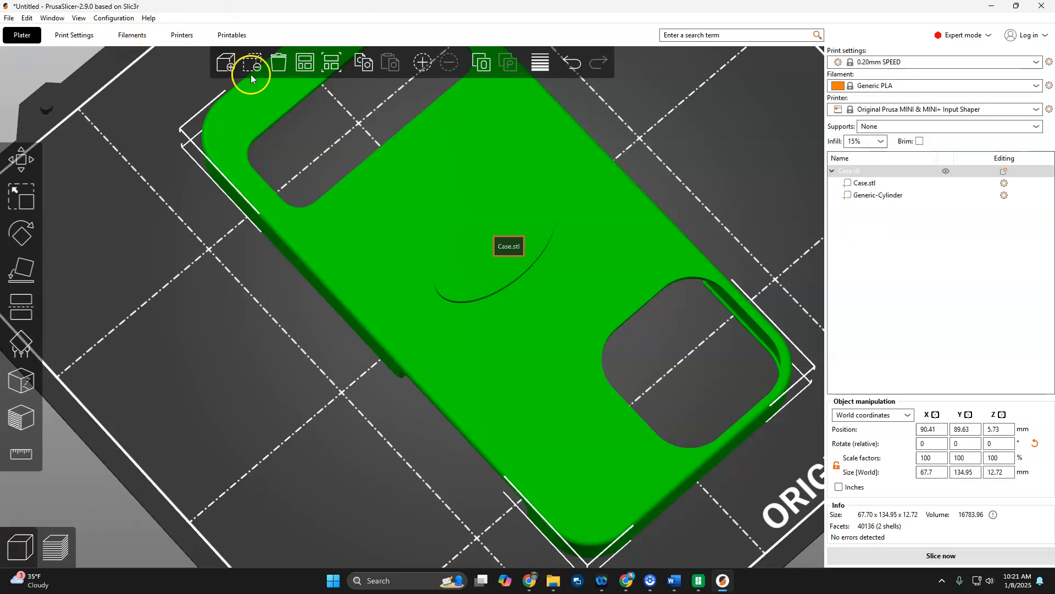
{"action": "left_click", "coordinate": [305, 62]}
Add a text modifier to the case and set its embossed text to 1.
{"action": "right_click", "coordinate": [489, 379]}
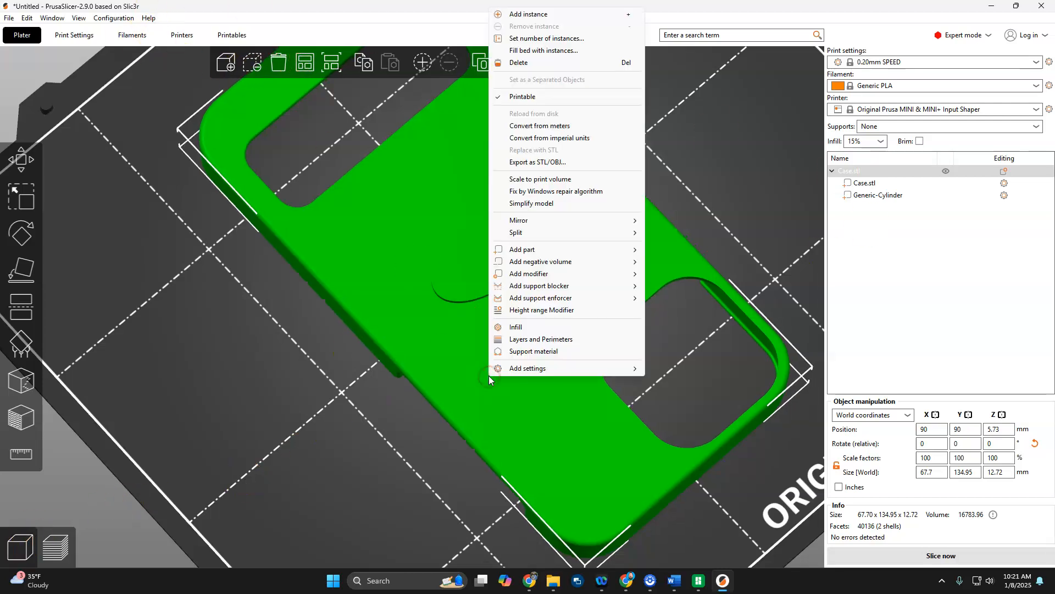
{"action": "mouse_move", "coordinate": [600, 251]}
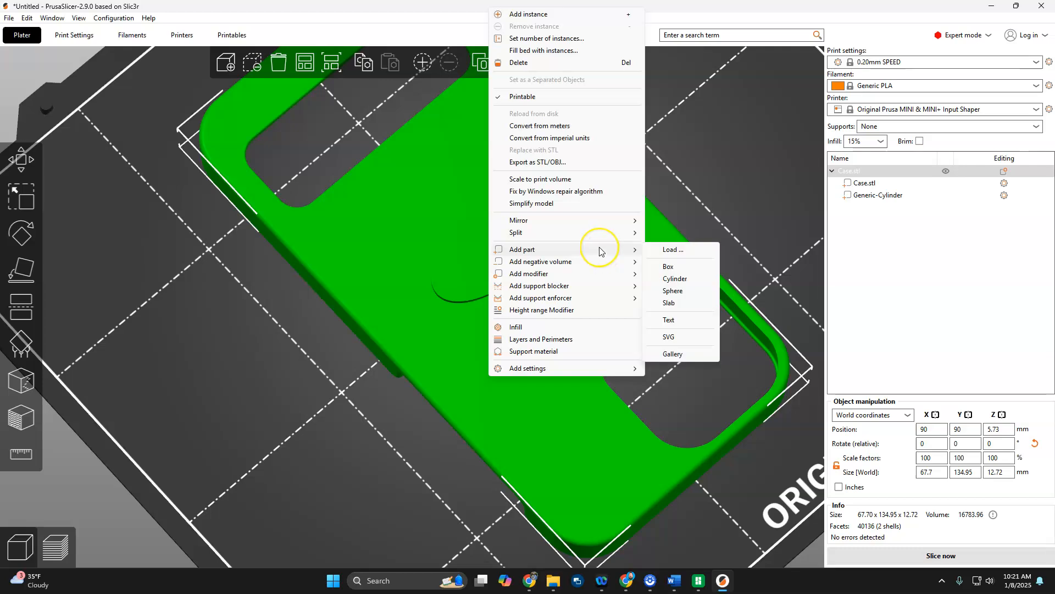
{"action": "left_click", "coordinate": [598, 275]}
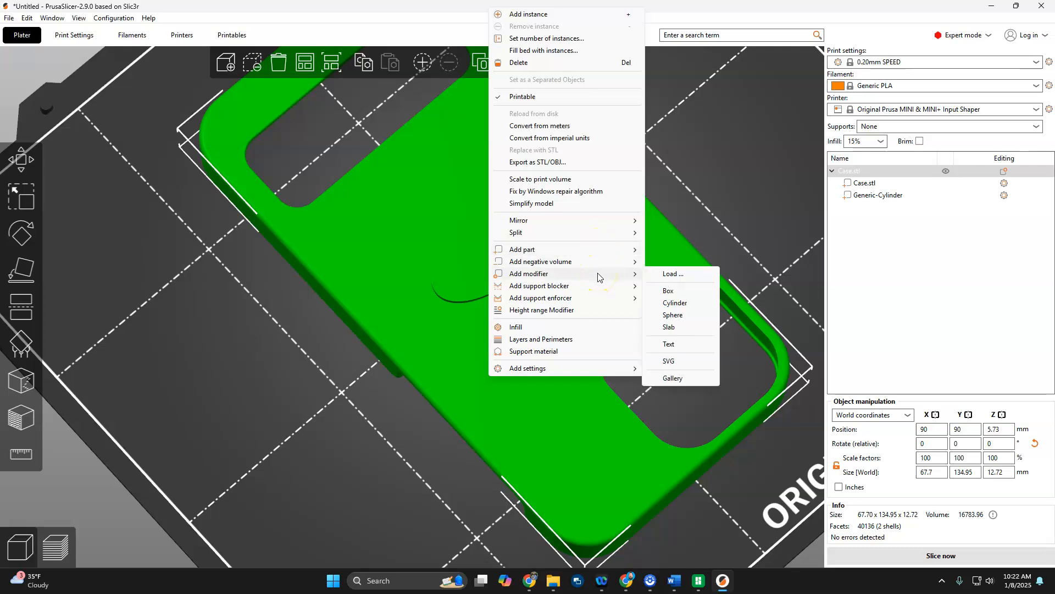
{"action": "left_click", "coordinate": [675, 345]}
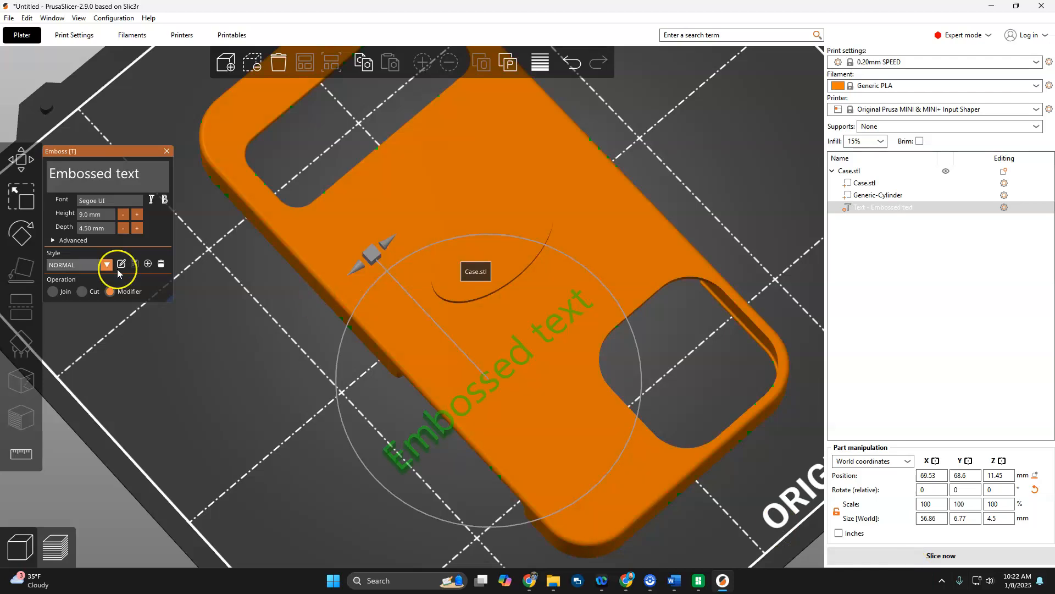
{"action": "left_click", "coordinate": [151, 174]}
{"action": "triple_click", "coordinate": [97, 183]}
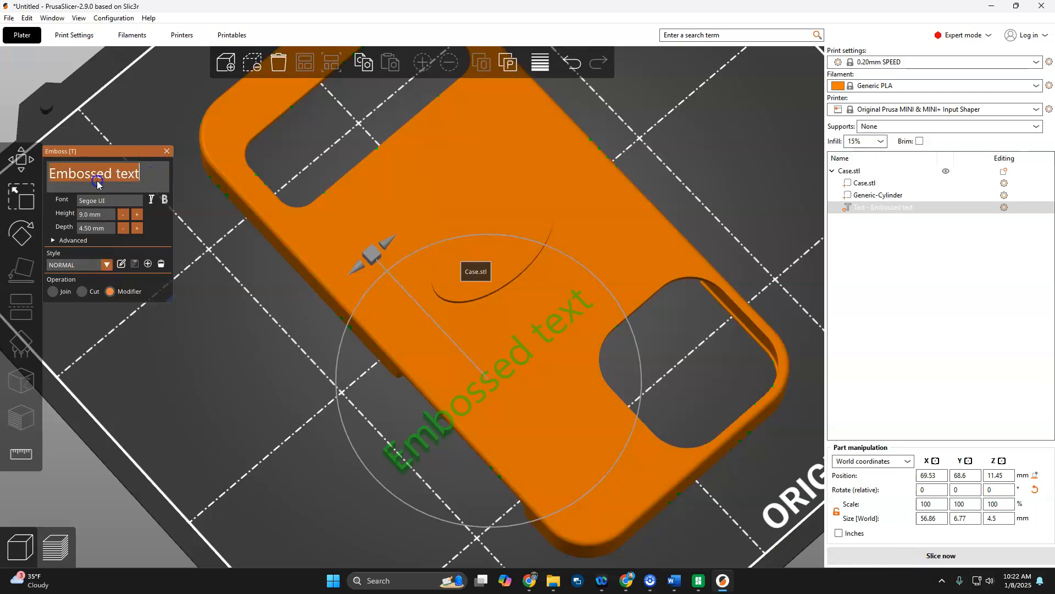
{"action": "type", "text": "1"}
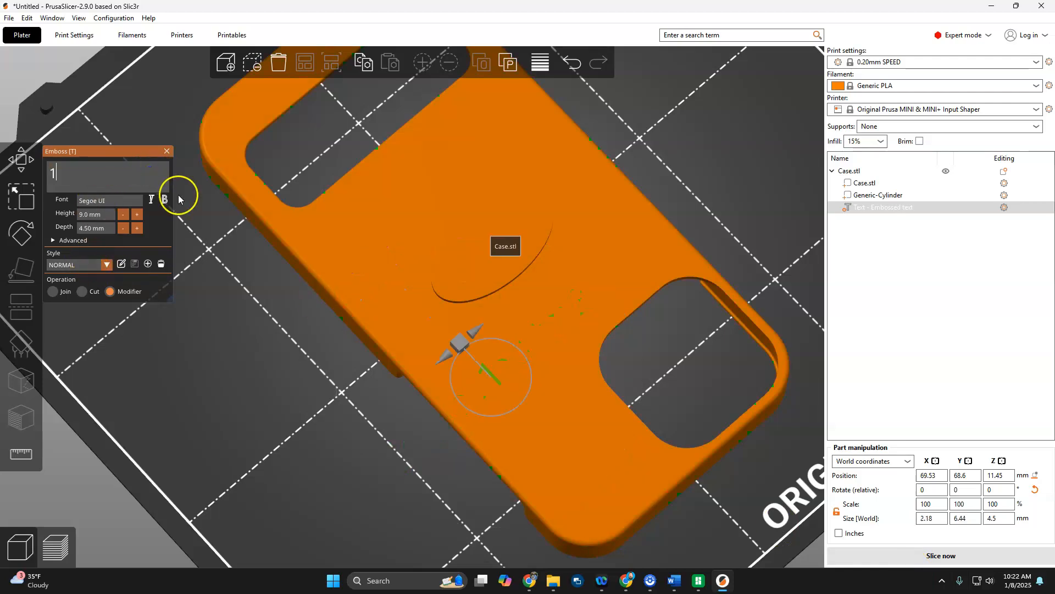
{"action": "left_click_drag", "start_coordinate": [341, 464], "coordinate": [337, 372]}
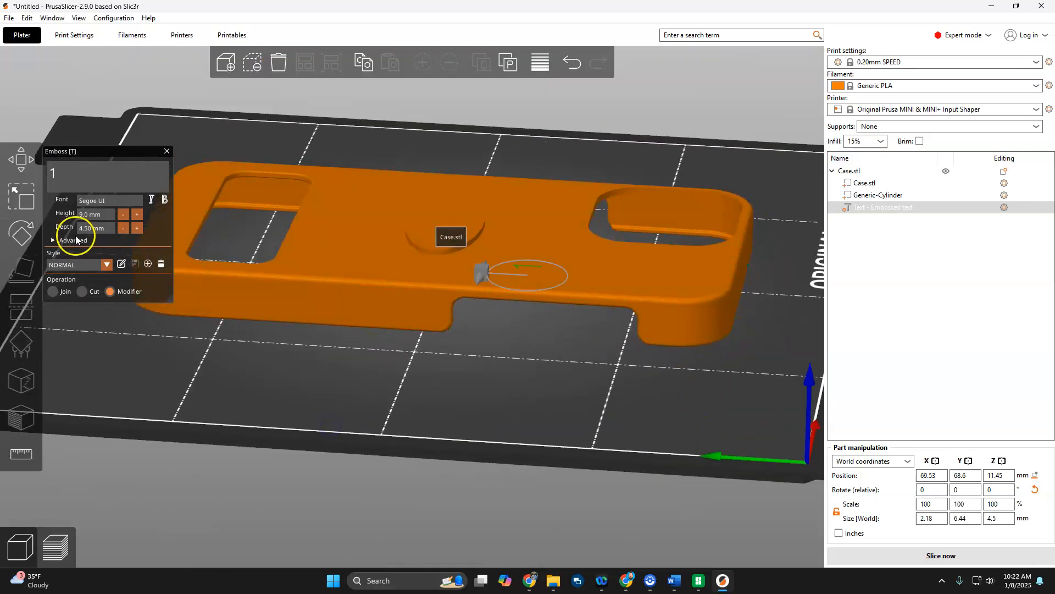
{"action": "left_click", "coordinate": [20, 161]}
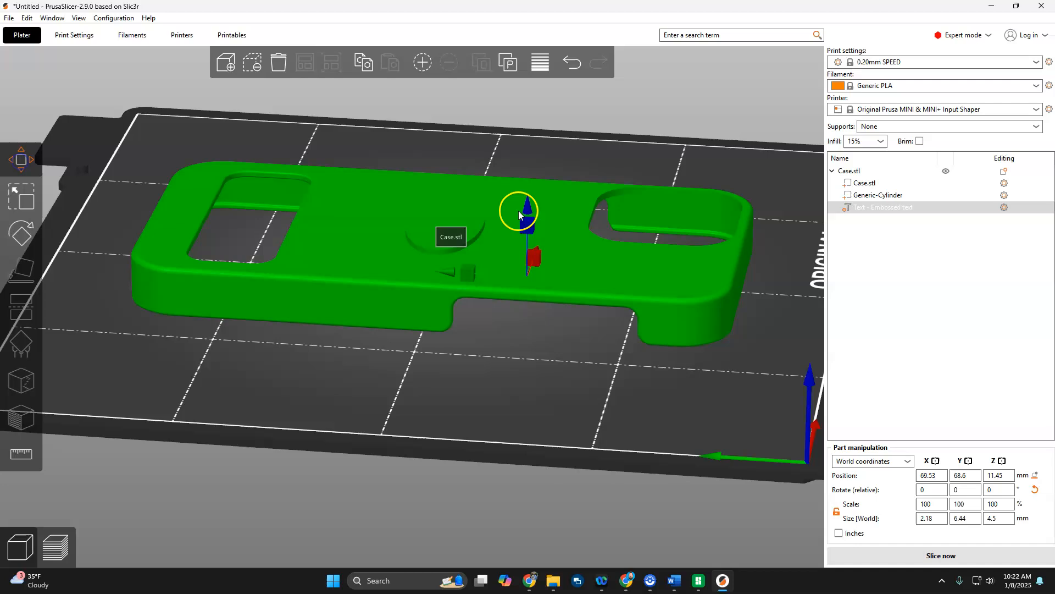
{"action": "left_click", "coordinate": [462, 249]}
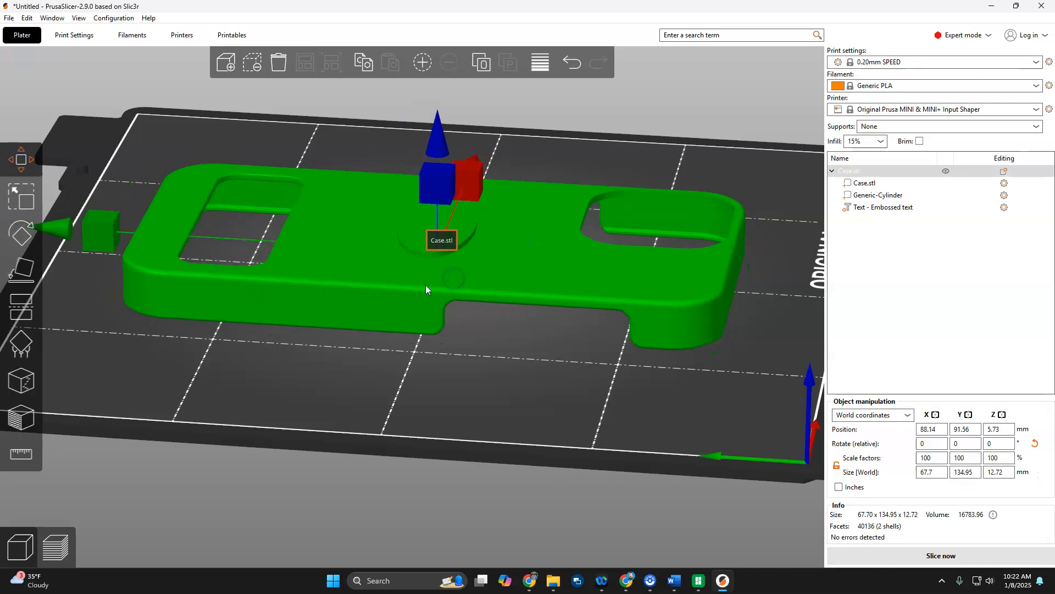
{"action": "left_click", "coordinate": [270, 369]}
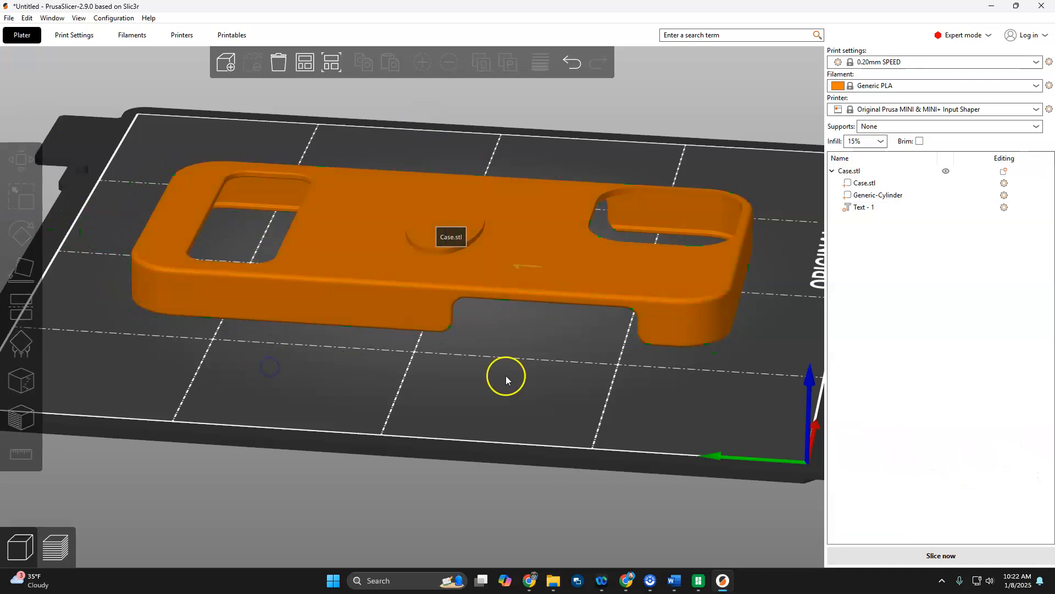
Set the position of the text modifier to X 90 mm and Y 90 mm.
{"action": "left_click", "coordinate": [865, 207]}
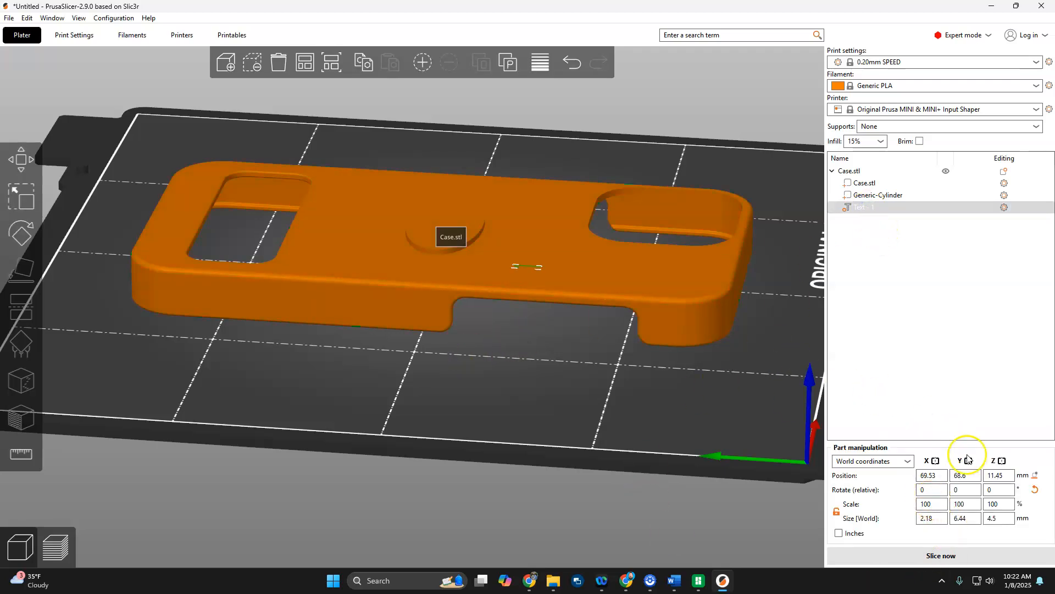
{"action": "left_click", "coordinate": [978, 476]}
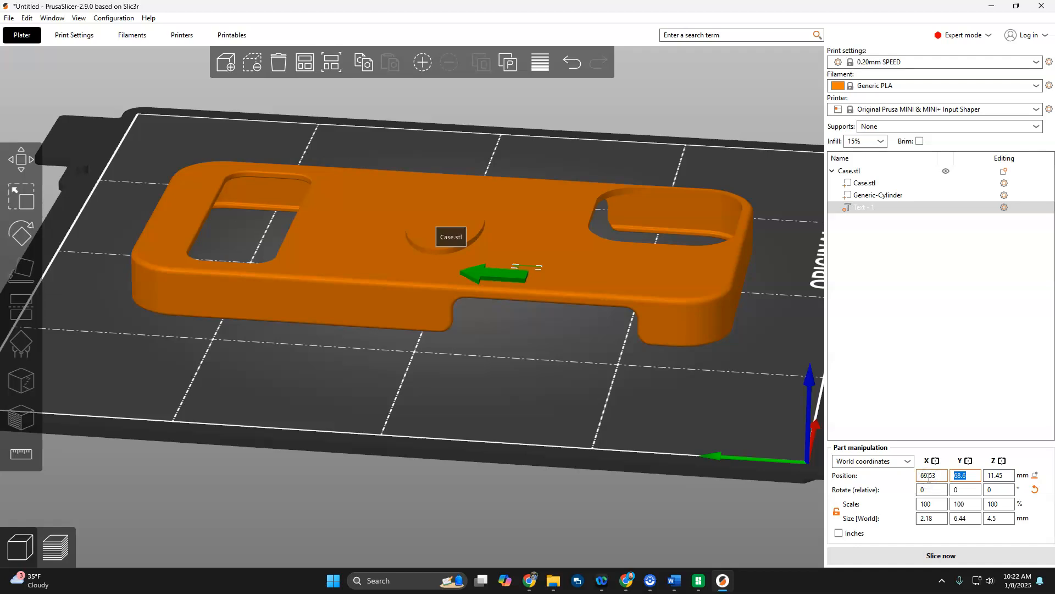
{"action": "type", "text": "90"}
{"action": "key", "text": "Tab"}
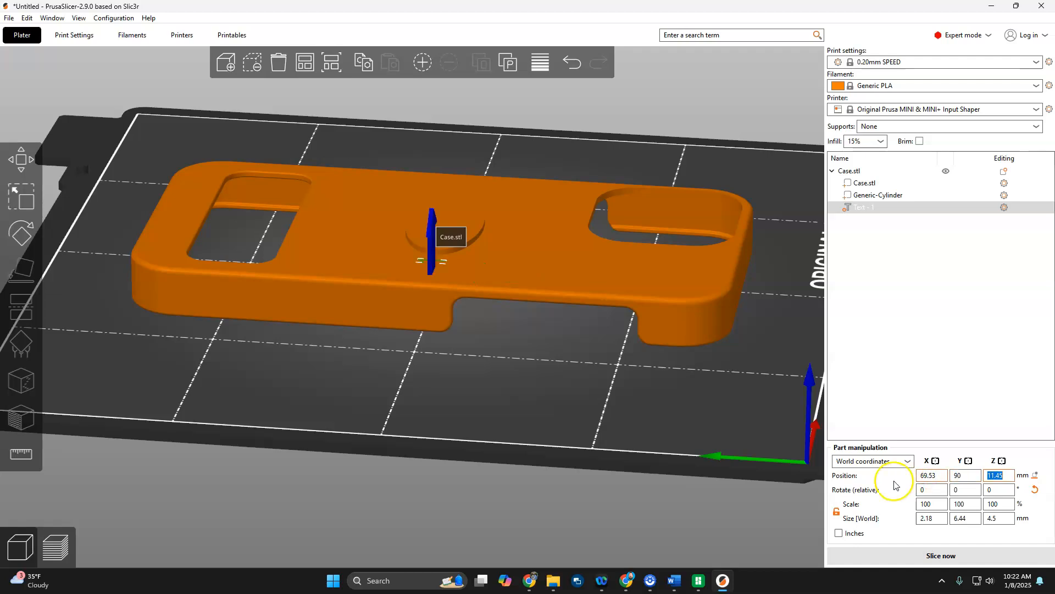
{"action": "left_click", "coordinate": [930, 475]}
{"action": "type", "text": "90"}
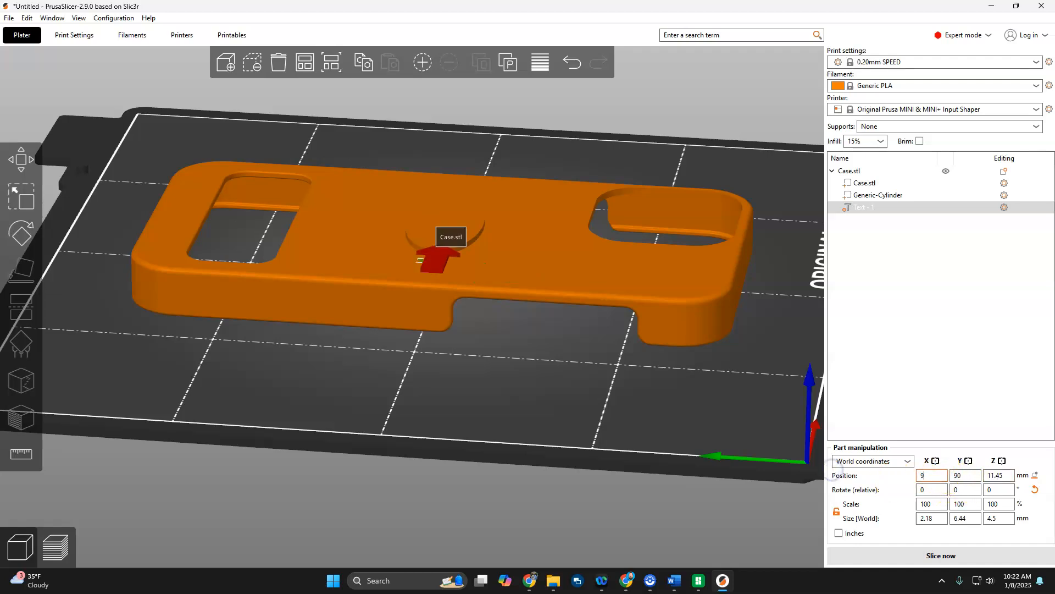
{"action": "key", "text": "Tab"}
Raise the text modifier to a Z position of about 15.65 mm and set its Z size to 4 mm.
{"action": "left_click_drag", "start_coordinate": [394, 252], "coordinate": [464, 401]}
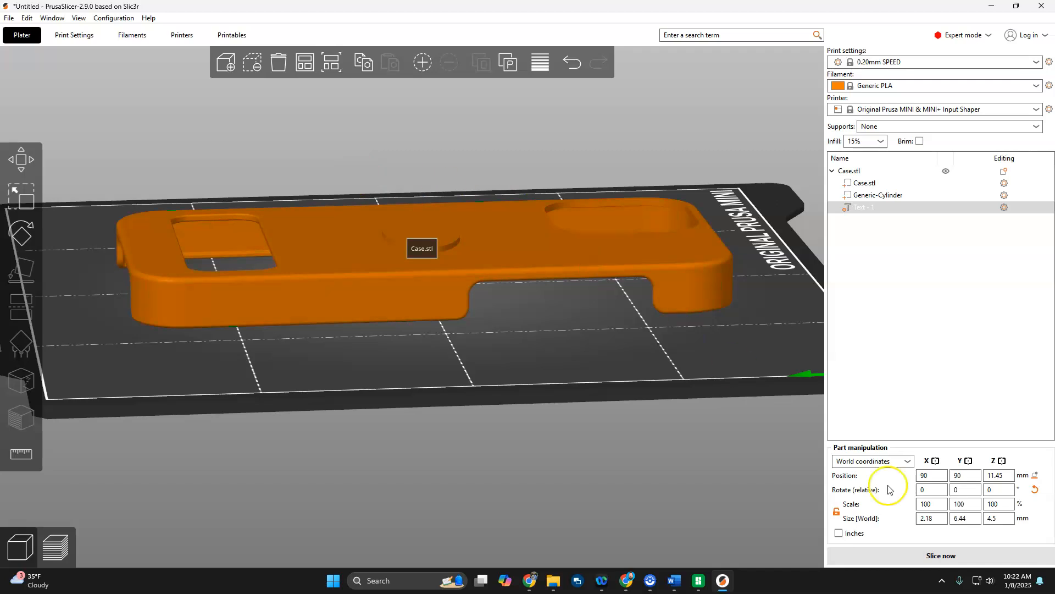
{"action": "left_click", "coordinate": [20, 159]}
{"action": "left_click_drag", "start_coordinate": [423, 175], "coordinate": [423, 171]}
{"action": "left_click_drag", "start_coordinate": [519, 309], "coordinate": [497, 270]}
{"action": "left_click", "coordinate": [985, 517]}
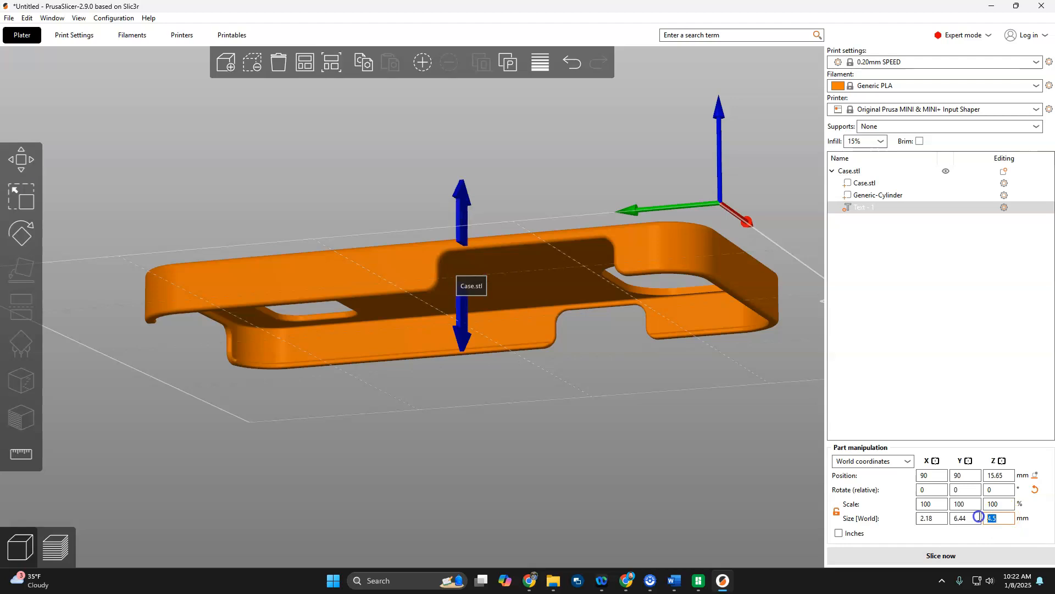
{"action": "type", "text": "4"}
{"action": "key", "text": "Return"}
Lower the text modifier into the oval, to a Z position of about 13.87 mm.
{"action": "left_click_drag", "start_coordinate": [507, 394], "coordinate": [550, 407]}
{"action": "left_click", "coordinate": [21, 159]}
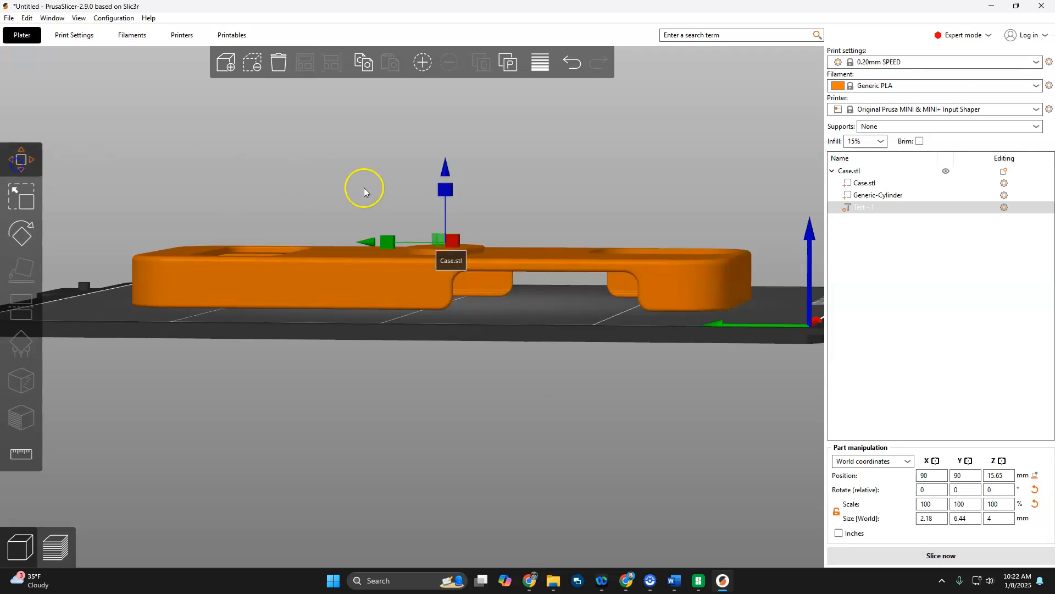
{"action": "left_click_drag", "start_coordinate": [446, 164], "coordinate": [450, 204]}
{"action": "left_click_drag", "start_coordinate": [545, 311], "coordinate": [435, 364]}
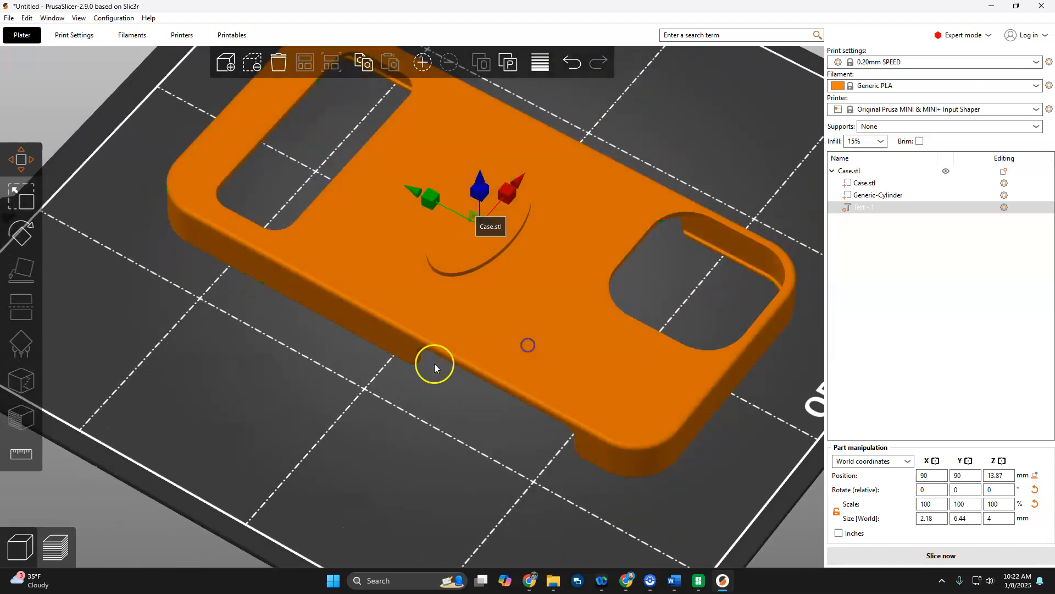
{"action": "left_click", "coordinate": [68, 430]}
Change the type of the text 1 from Modifier to Part.
{"action": "scroll", "coordinate": [530, 198], "scroll_direction": "up", "scroll_amount": 3}
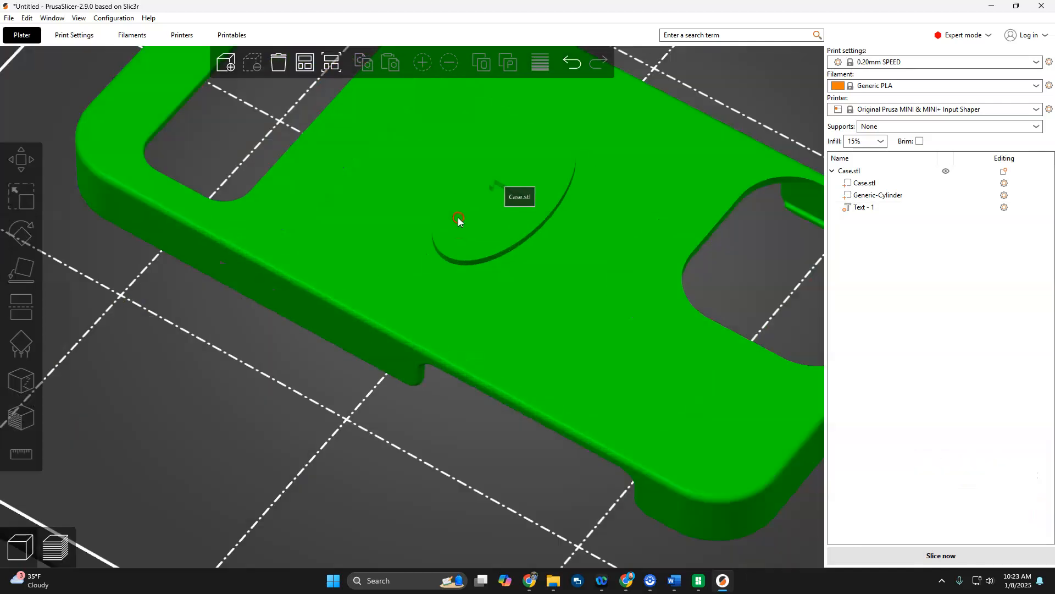
{"action": "right_click", "coordinate": [491, 182]}
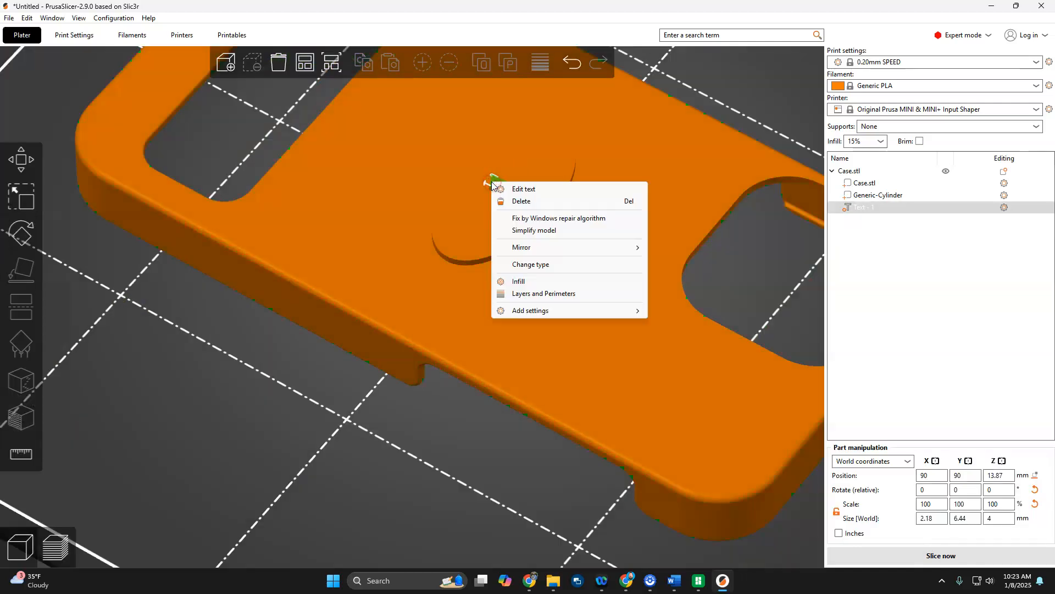
{"action": "left_click", "coordinate": [537, 267]}
{"action": "left_click", "coordinate": [494, 279]}
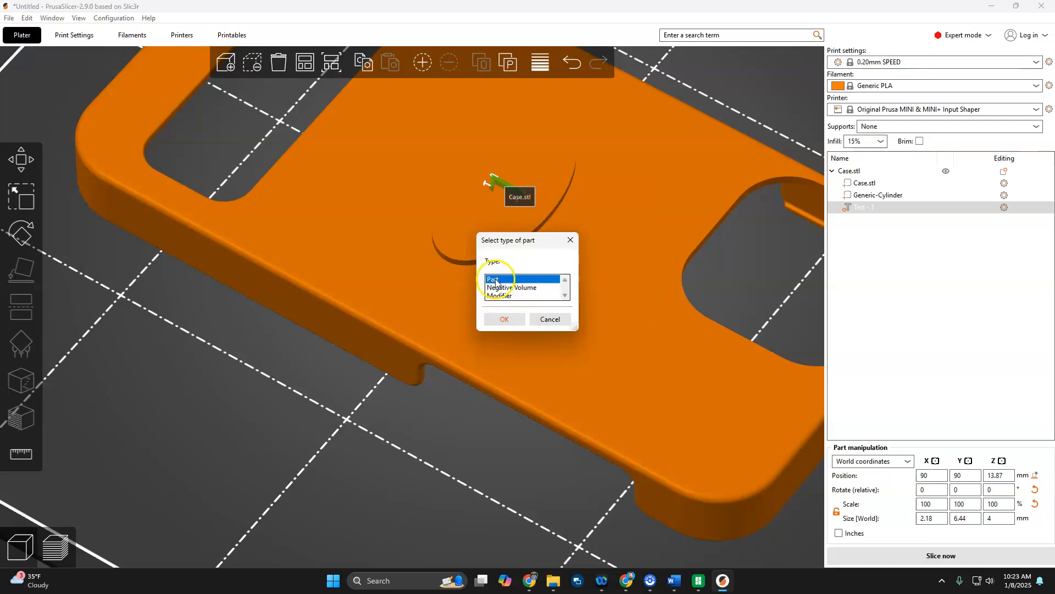
{"action": "left_click", "coordinate": [504, 319]}
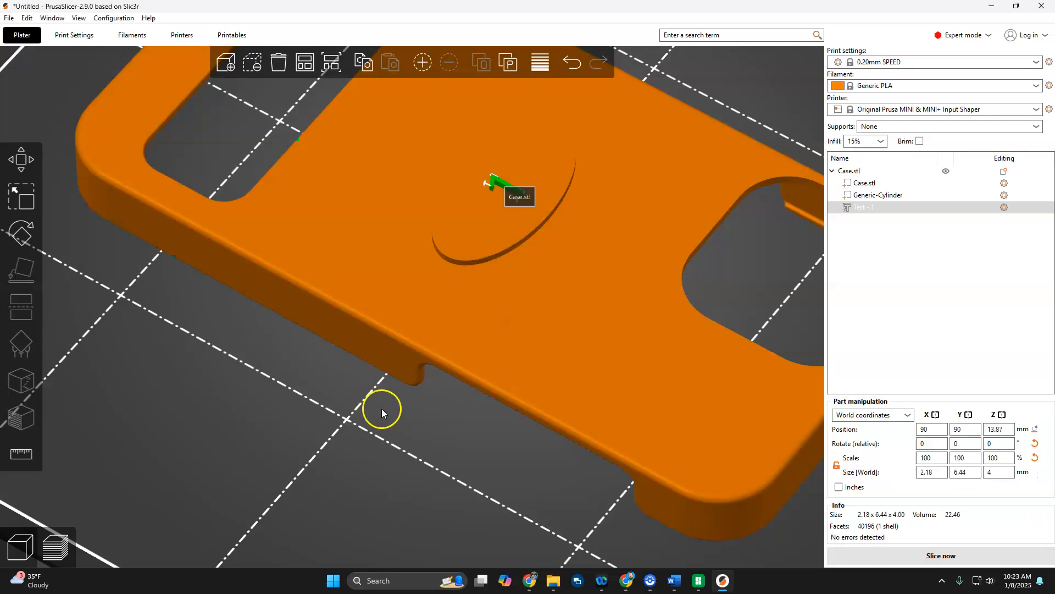
Slice the case, examine the raised number on the oval in the layer preview and return to the 3D editor view.
{"action": "scroll", "coordinate": [382, 409], "scroll_direction": "down", "scroll_amount": 5}
{"action": "mouse_move", "coordinate": [435, 466]}
{"action": "left_mouse_down"}
{"action": "mouse_move", "coordinate": [455, 432]}
{"action": "mouse_move", "coordinate": [454, 457]}
{"action": "left_mouse_up"}
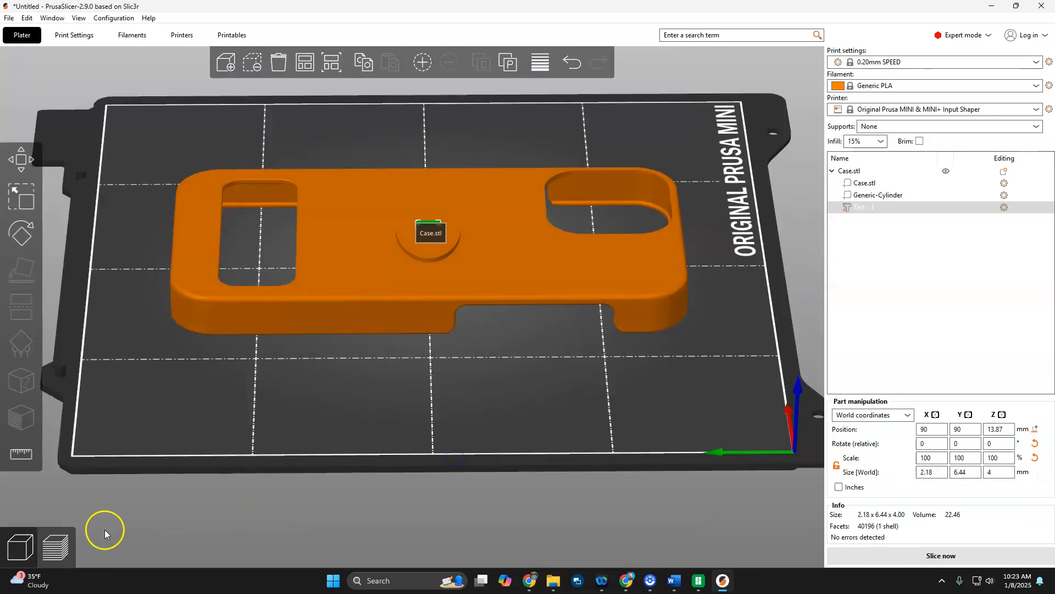
{"action": "left_click", "coordinate": [55, 547]}
{"action": "scroll", "coordinate": [528, 375], "scroll_direction": "up", "scroll_amount": 5}
{"action": "left_click_drag", "start_coordinate": [549, 384], "coordinate": [529, 236]}
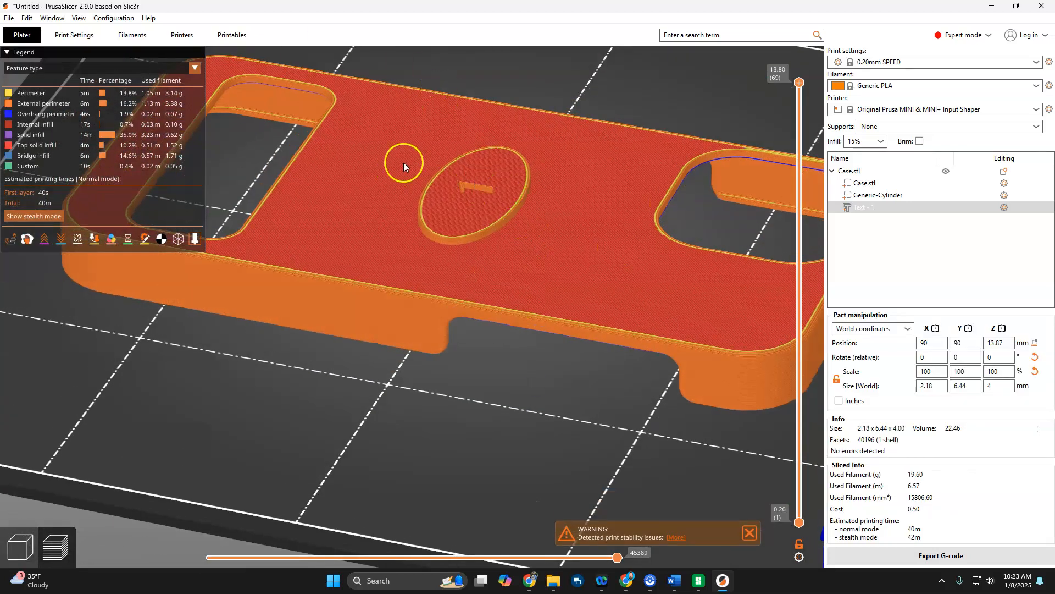
{"action": "left_click_drag", "start_coordinate": [499, 338], "coordinate": [346, 440]}
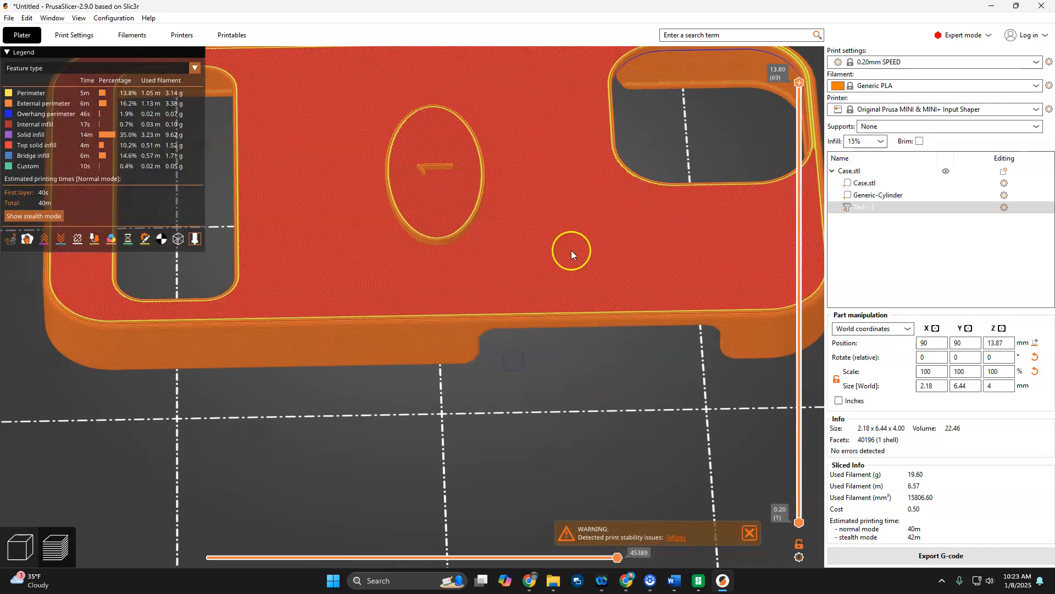
{"action": "scroll", "coordinate": [431, 170], "scroll_direction": "up", "scroll_amount": 3}
{"action": "scroll", "coordinate": [438, 175], "scroll_direction": "down", "scroll_amount": 1}
{"action": "left_click_drag", "start_coordinate": [545, 395], "coordinate": [524, 363]}
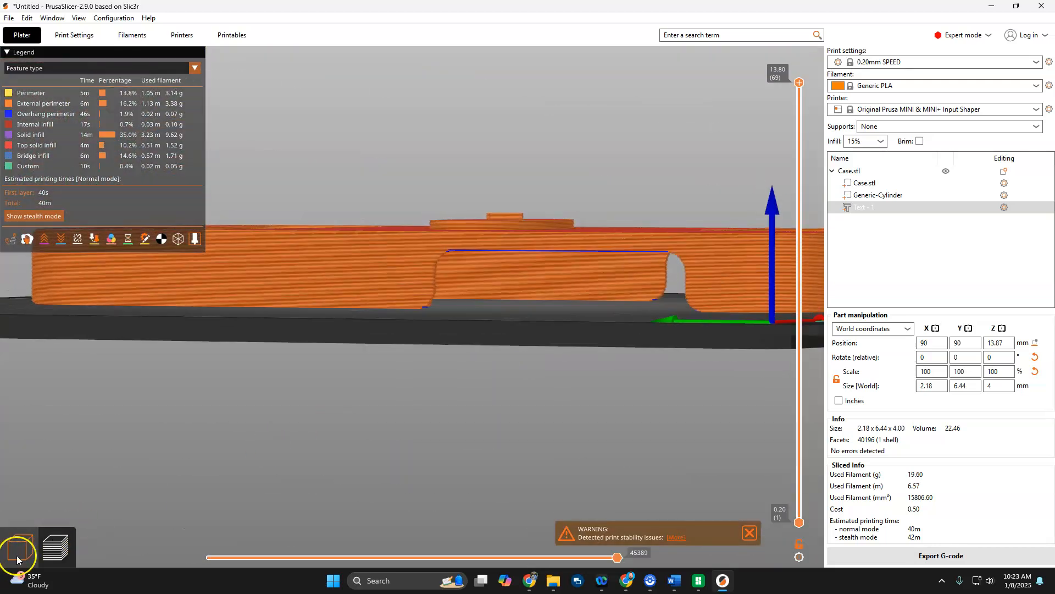
{"action": "left_click", "coordinate": [17, 559]}
Undo the accidental move of the whole case on the bed.
{"action": "left_click", "coordinate": [577, 281]}
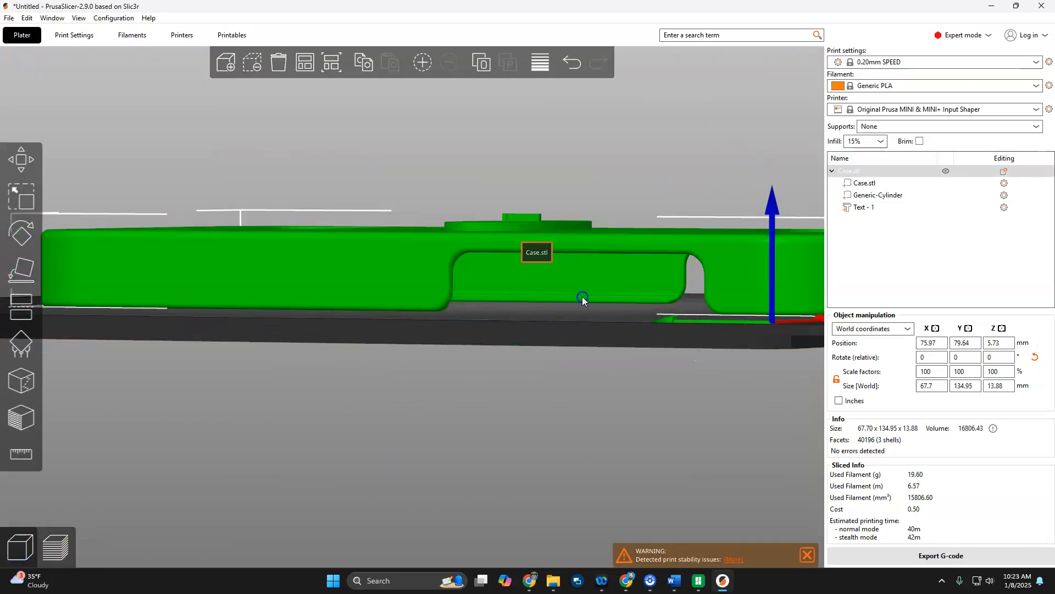
{"action": "key", "text": "ctrl+z"}
{"action": "left_click_drag", "start_coordinate": [493, 318], "coordinate": [463, 392]}
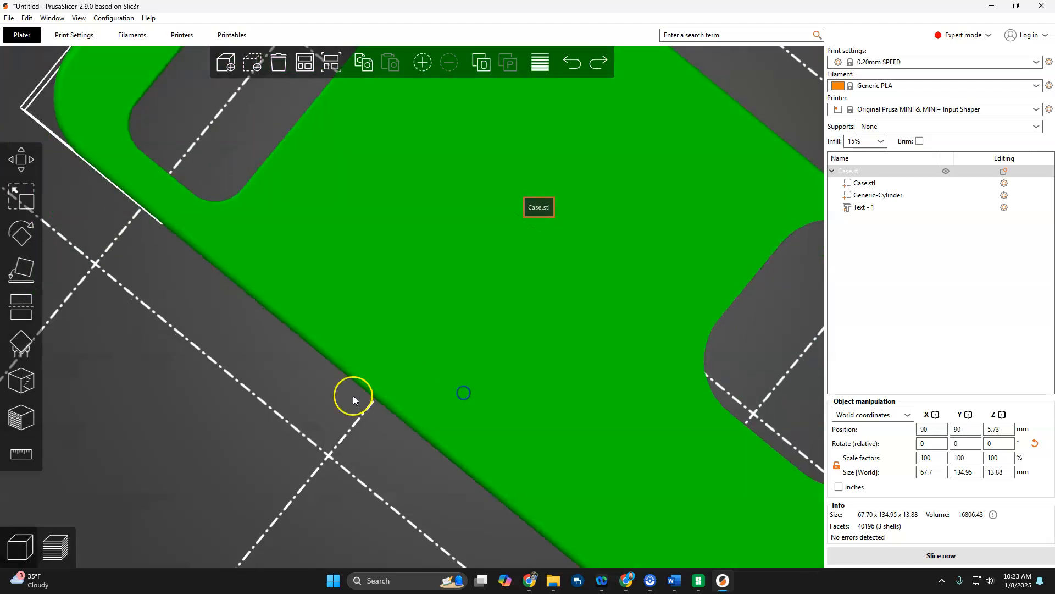
Change the type of the text 1 from Part to Negative Volume.
{"action": "left_click", "coordinate": [170, 409]}
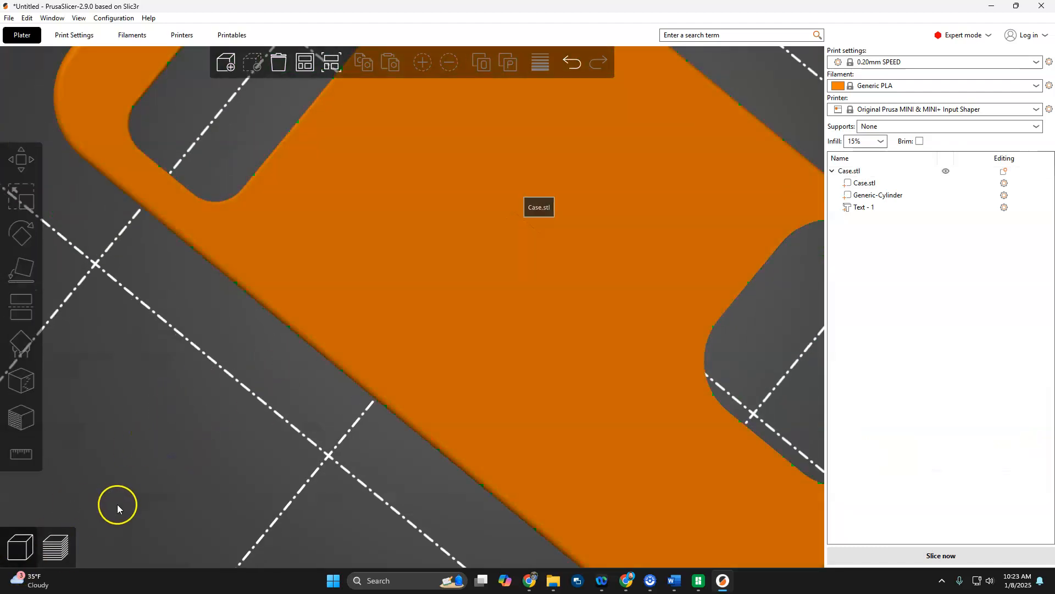
{"action": "right_click", "coordinate": [856, 210]}
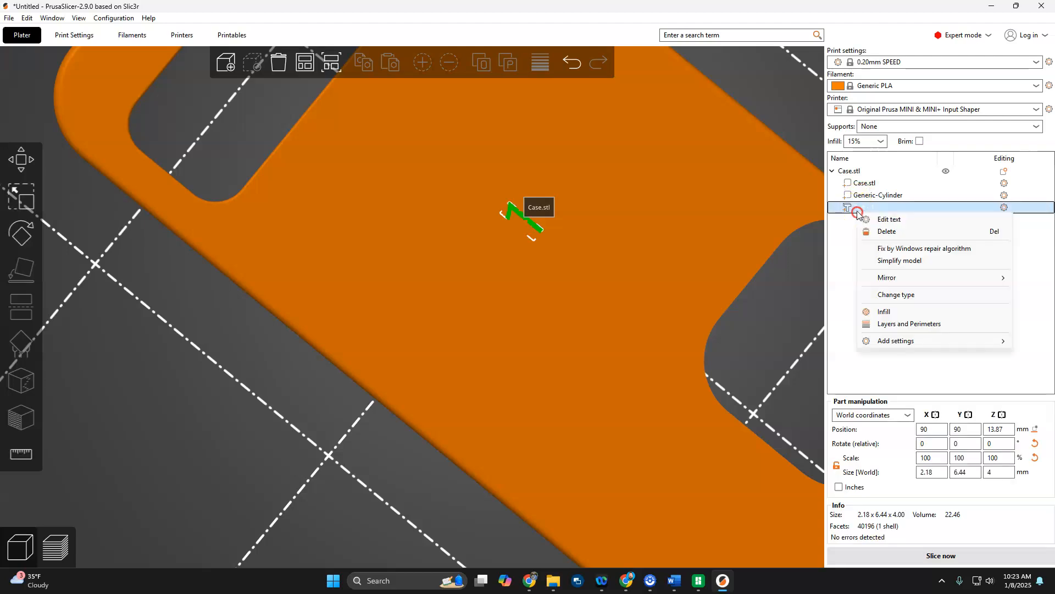
{"action": "left_click", "coordinate": [901, 294]}
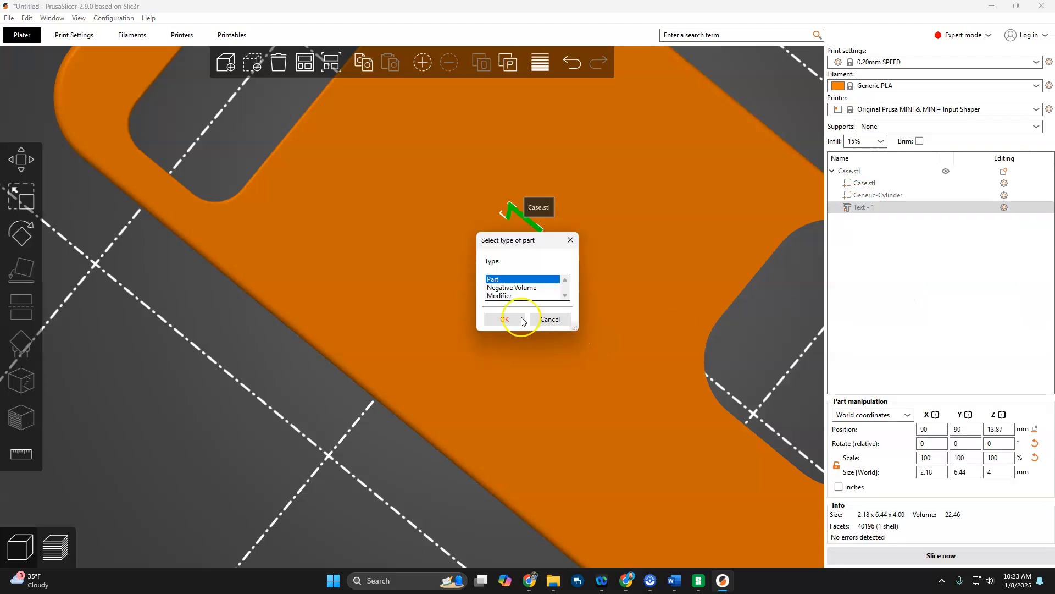
{"action": "left_click", "coordinate": [506, 288]}
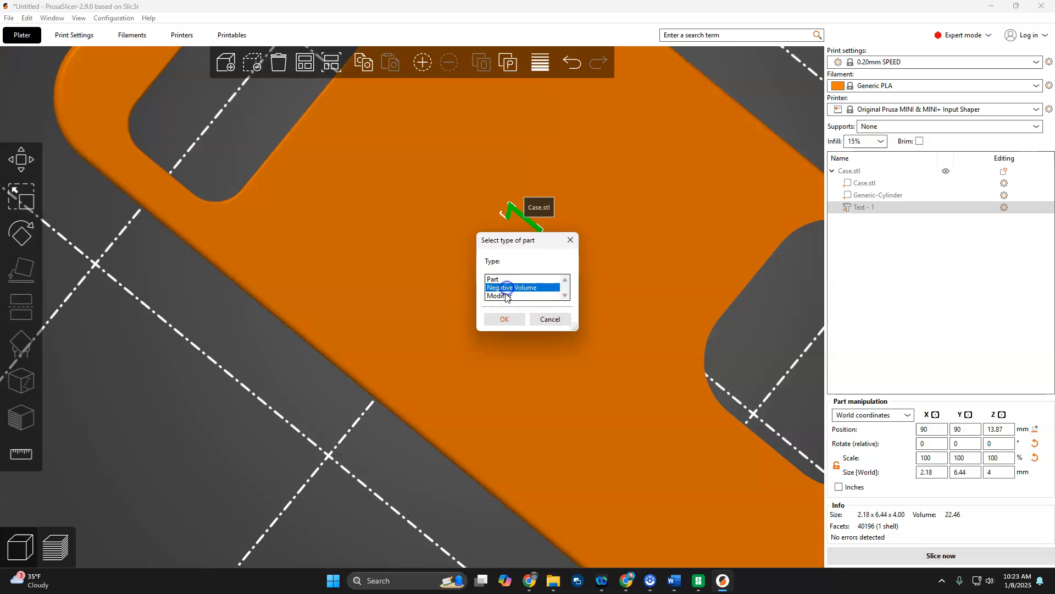
{"action": "left_click", "coordinate": [505, 317]}
Set the Z size of the negative-volume text to 10 mm, keeping its scaling non-uniform.
{"action": "left_click_drag", "start_coordinate": [310, 545], "coordinate": [343, 482]}
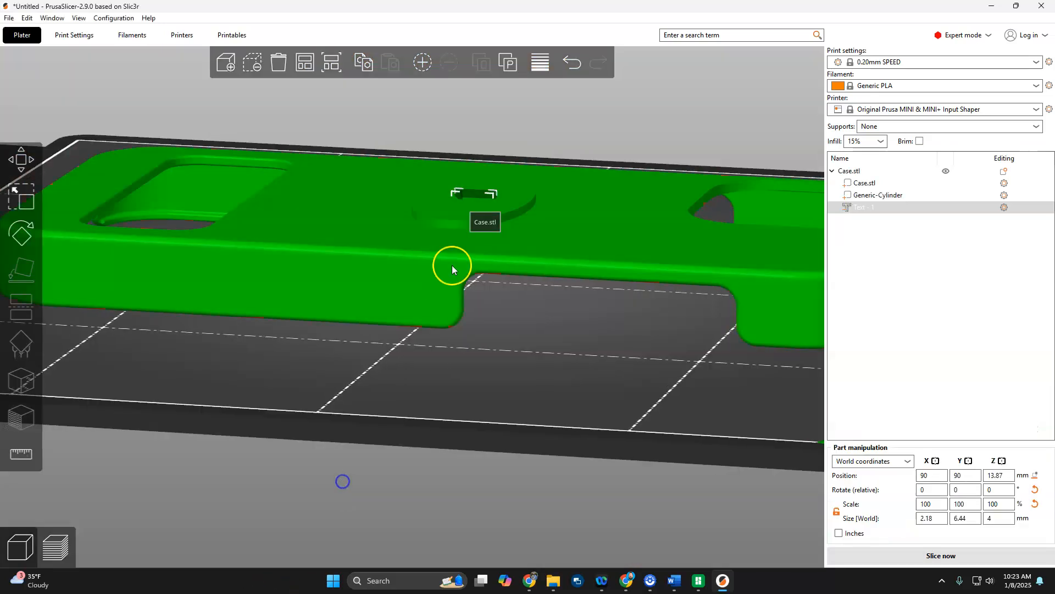
{"action": "left_click", "coordinate": [998, 519]}
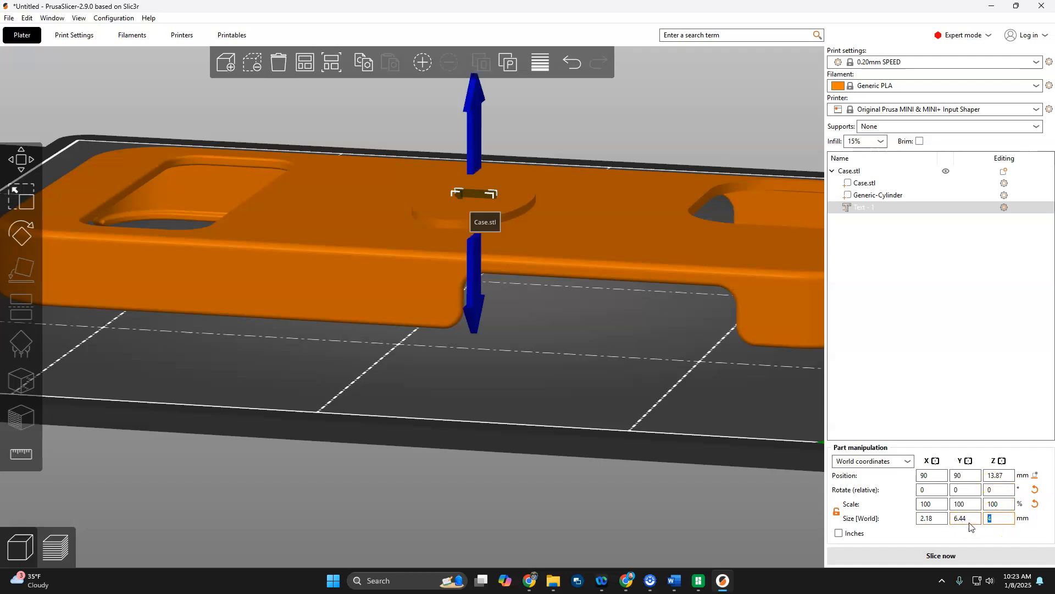
{"action": "left_click_drag", "start_coordinate": [1011, 518], "coordinate": [870, 527]}
{"action": "left_click", "coordinate": [837, 513]}
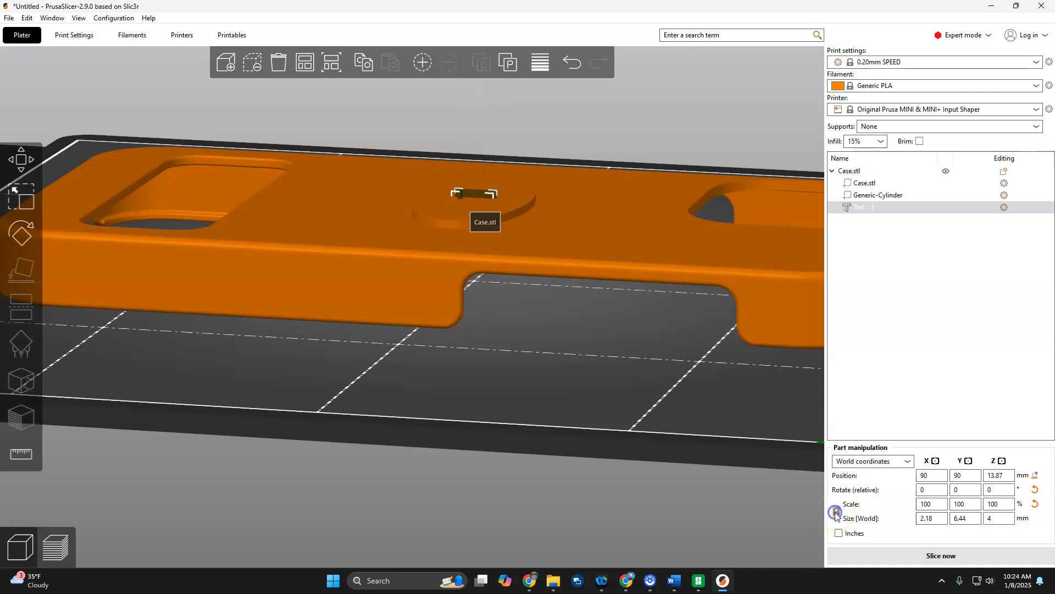
{"action": "left_click", "coordinate": [837, 513]}
{"action": "left_click", "coordinate": [839, 515]}
{"action": "left_click", "coordinate": [1010, 518]}
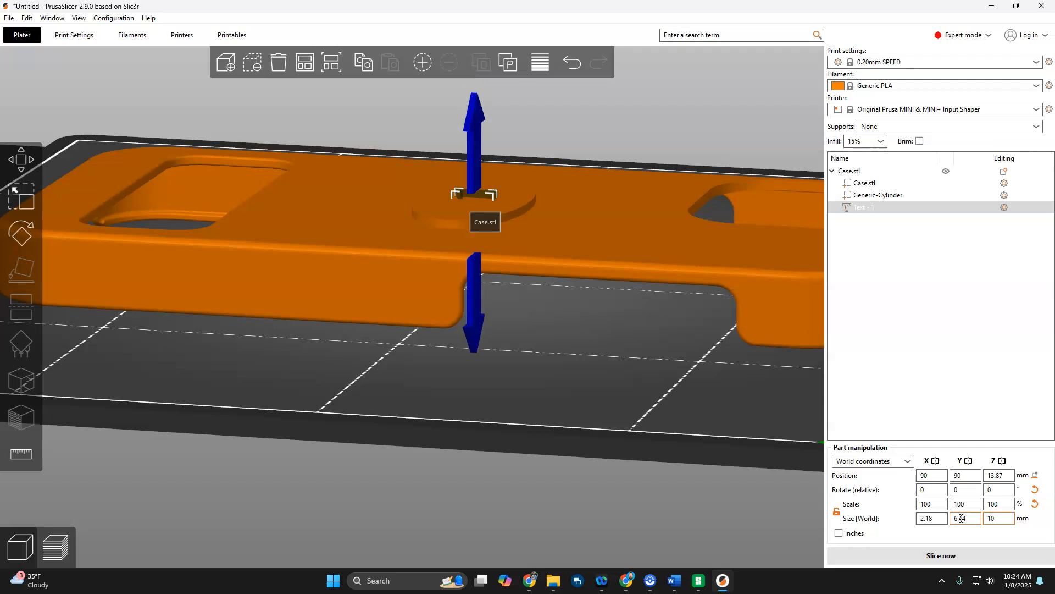
Inspect the text from beneath the case, slice it, examine the cut-out number in the layer preview and return to the 3D editor view.
{"action": "mouse_move", "coordinate": [552, 513]}
{"action": "left_mouse_down"}
{"action": "mouse_move", "coordinate": [578, 351]}
{"action": "mouse_move", "coordinate": [575, 378]}
{"action": "left_mouse_up"}
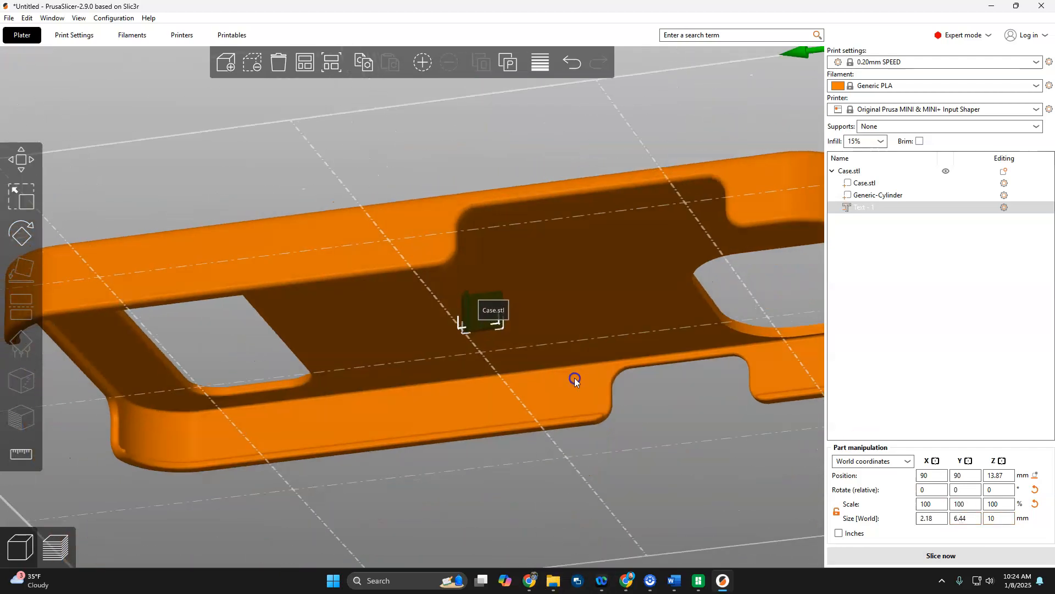
{"action": "left_click", "coordinate": [476, 288]}
{"action": "mouse_move", "coordinate": [546, 540]}
{"action": "left_mouse_down"}
{"action": "mouse_move", "coordinate": [554, 575]}
{"action": "mouse_move", "coordinate": [549, 550]}
{"action": "left_mouse_up"}
{"action": "left_click_drag", "start_coordinate": [437, 474], "coordinate": [570, 399]}
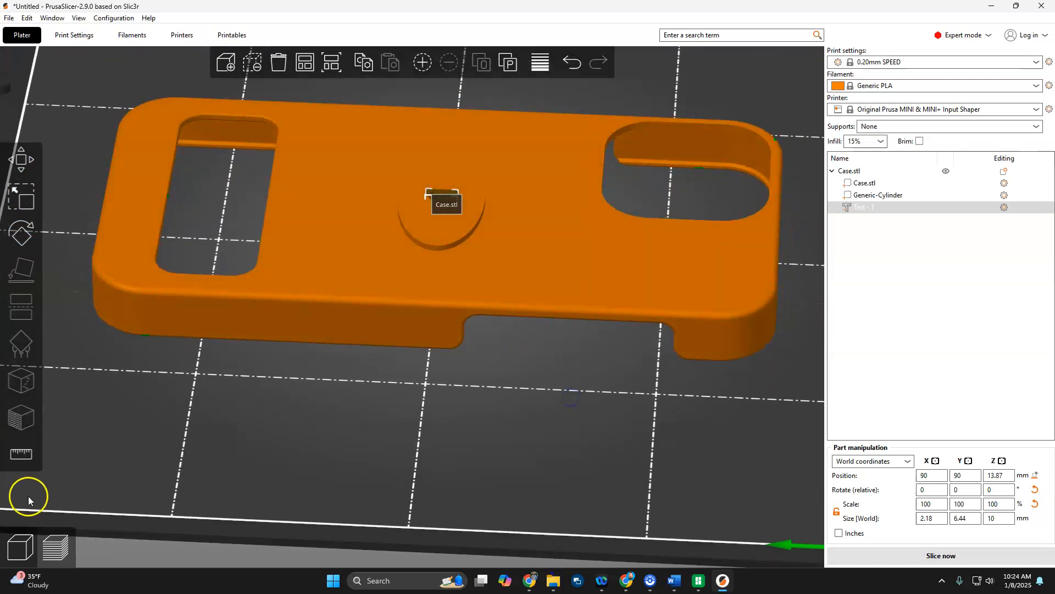
{"action": "left_click", "coordinate": [53, 548]}
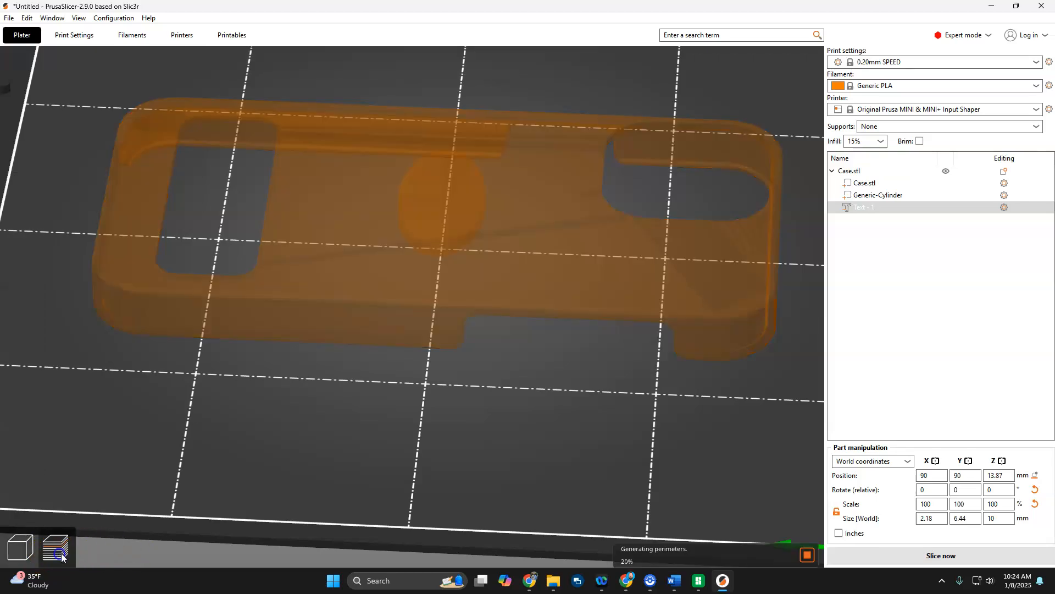
{"action": "left_click_drag", "start_coordinate": [516, 410], "coordinate": [467, 434]}
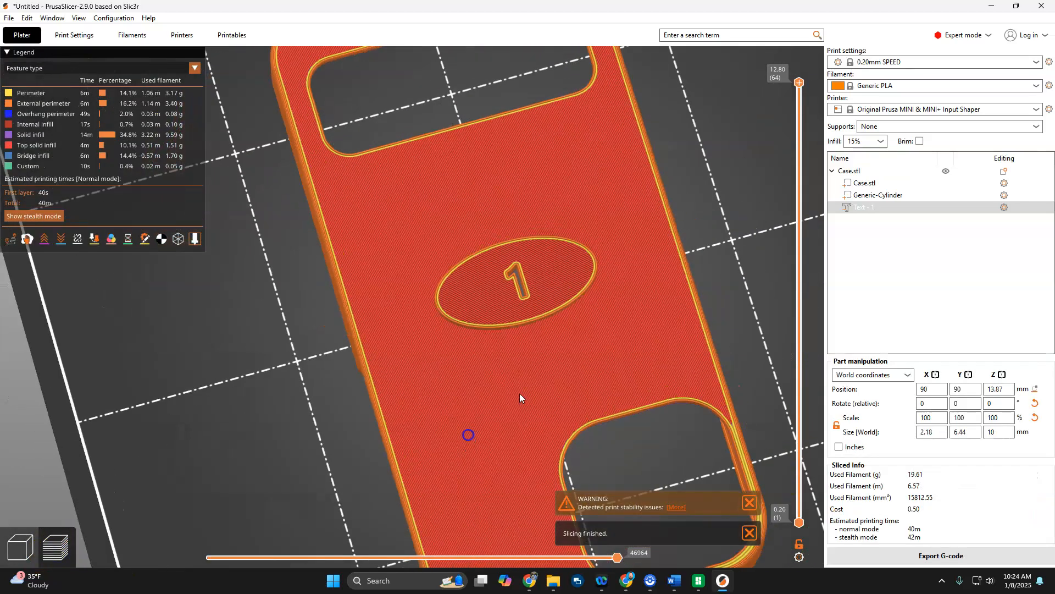
{"action": "scroll", "coordinate": [526, 299], "scroll_direction": "up", "scroll_amount": 11}
{"action": "scroll", "coordinate": [613, 277], "scroll_direction": "down", "scroll_amount": 6}
{"action": "left_click_drag", "start_coordinate": [253, 469], "coordinate": [292, 459]}
{"action": "scroll", "coordinate": [292, 460], "scroll_direction": "down", "scroll_amount": 12}
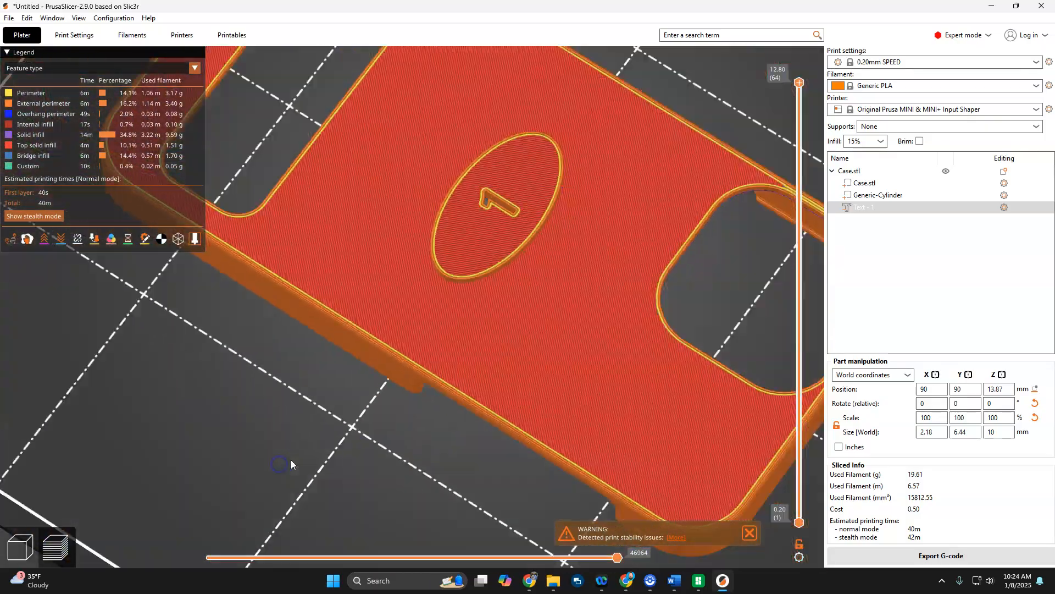
{"action": "scroll", "coordinate": [305, 443], "scroll_direction": "up", "scroll_amount": 4}
{"action": "scroll", "coordinate": [325, 443], "scroll_direction": "down", "scroll_amount": 3}
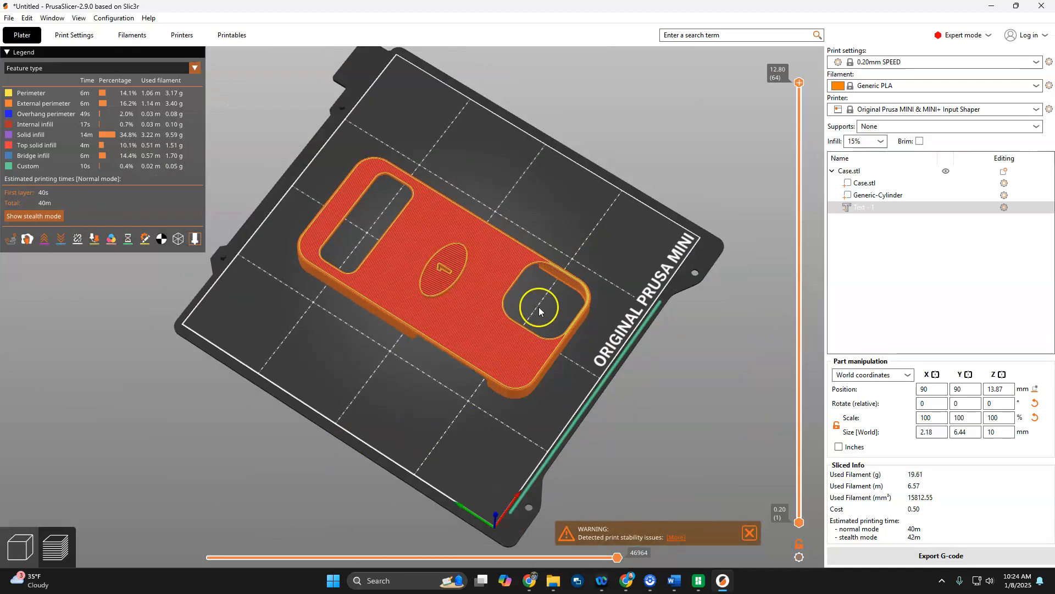
{"action": "left_click", "coordinate": [20, 548]}
Delete the text and the generic cylinder so only the case is left.
{"action": "scroll", "coordinate": [493, 301], "scroll_direction": "up", "scroll_amount": 5}
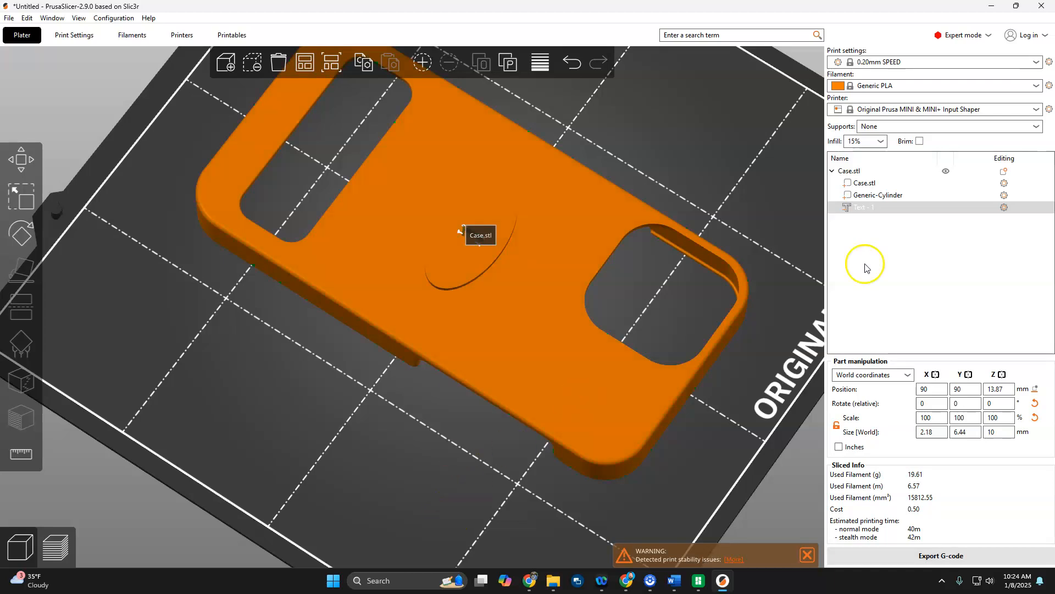
{"action": "left_click", "coordinate": [869, 214]}
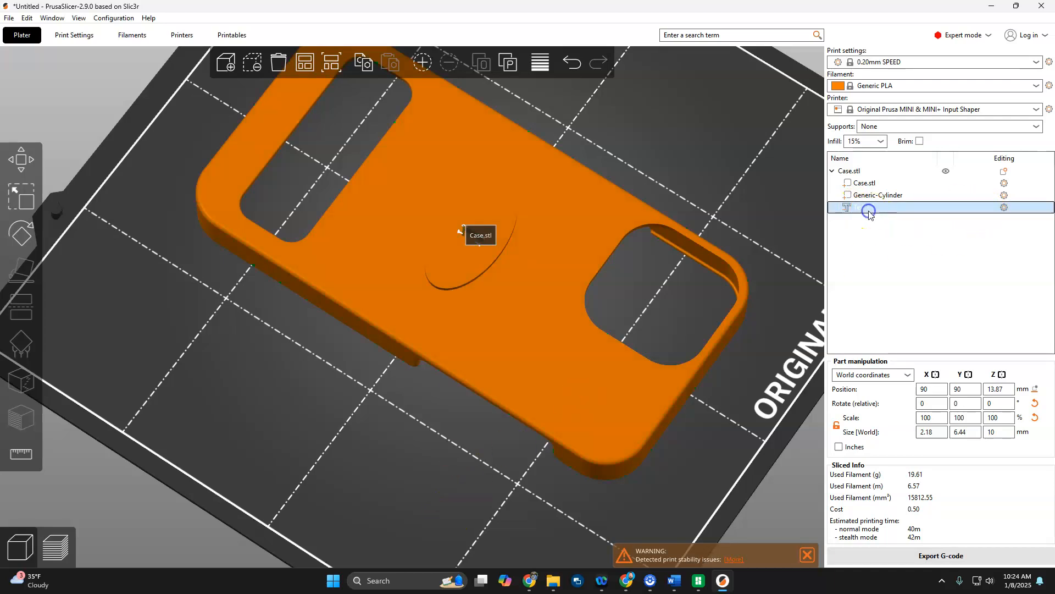
{"action": "key", "text": "Delete"}
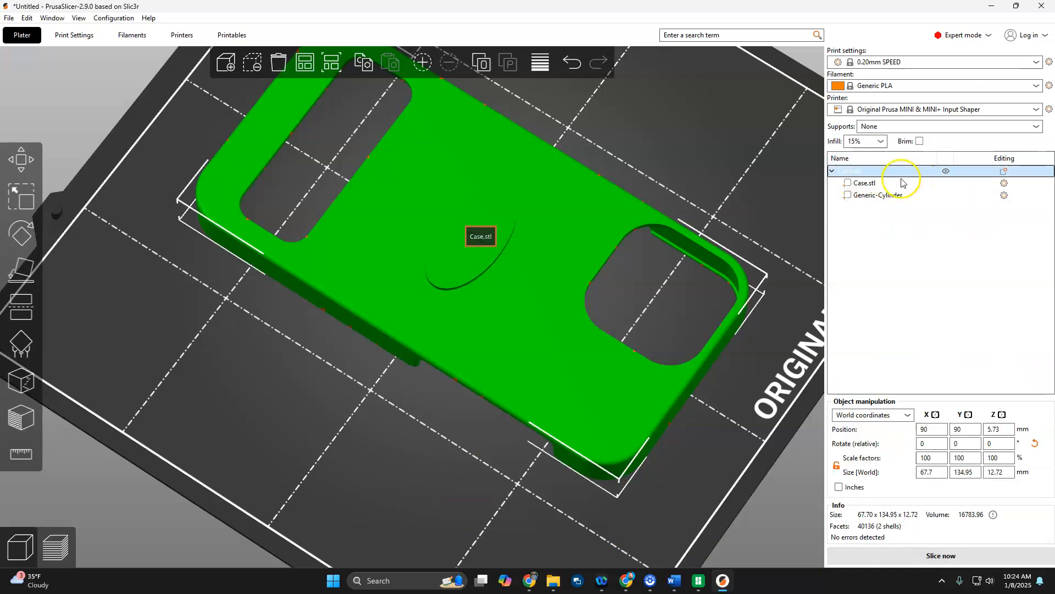
{"action": "left_click", "coordinate": [860, 199]}
{"action": "key", "text": "Delete"}
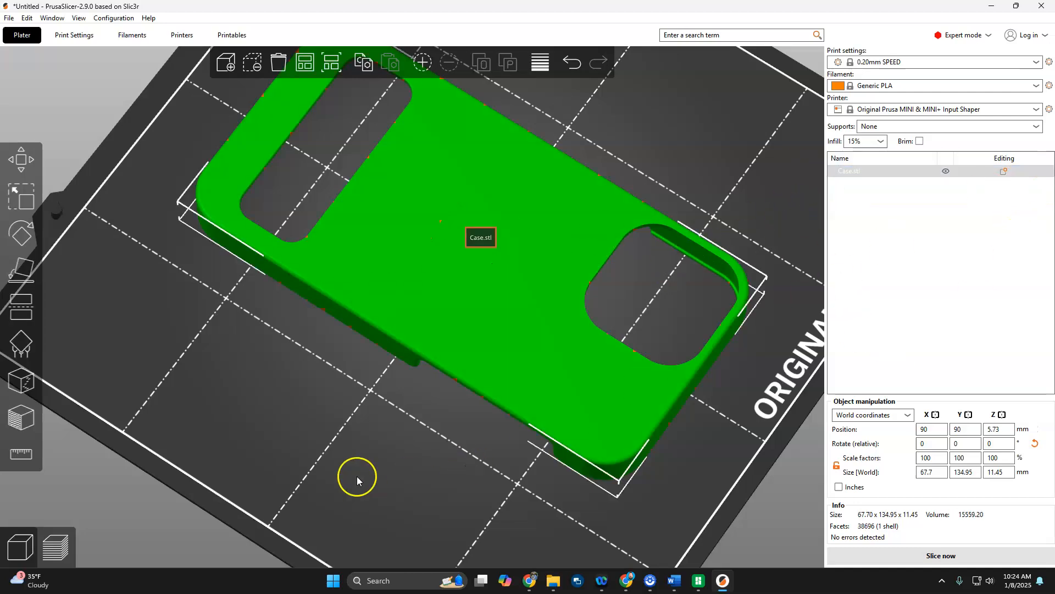
Load the logo STL file as a modifier on the case.
{"action": "scroll", "coordinate": [385, 426], "scroll_direction": "down", "scroll_amount": 5}
{"action": "scroll", "coordinate": [385, 424], "scroll_direction": "up", "scroll_amount": 4}
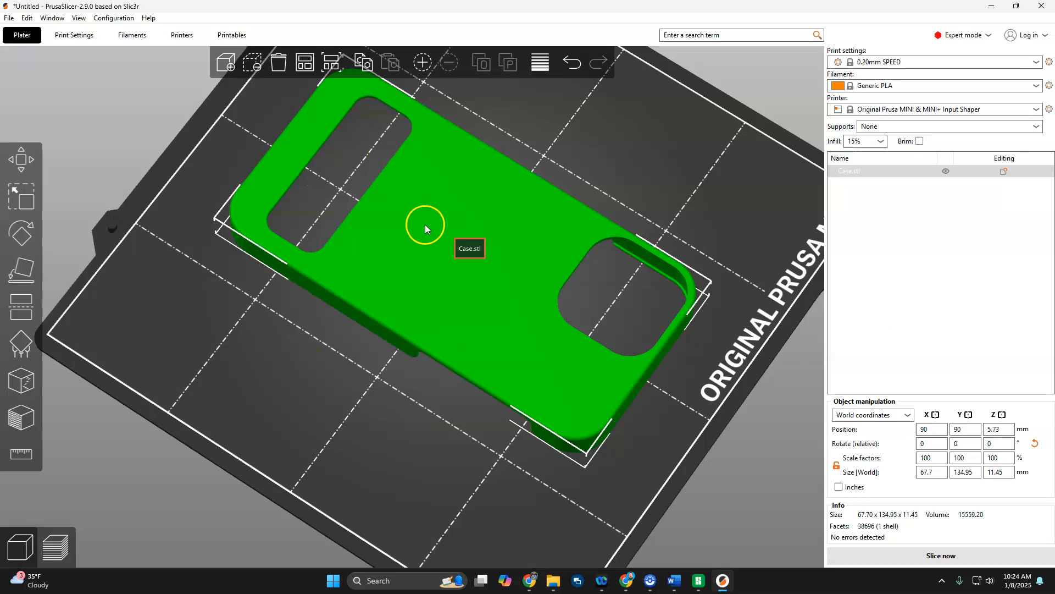
{"action": "right_click", "coordinate": [488, 340]}
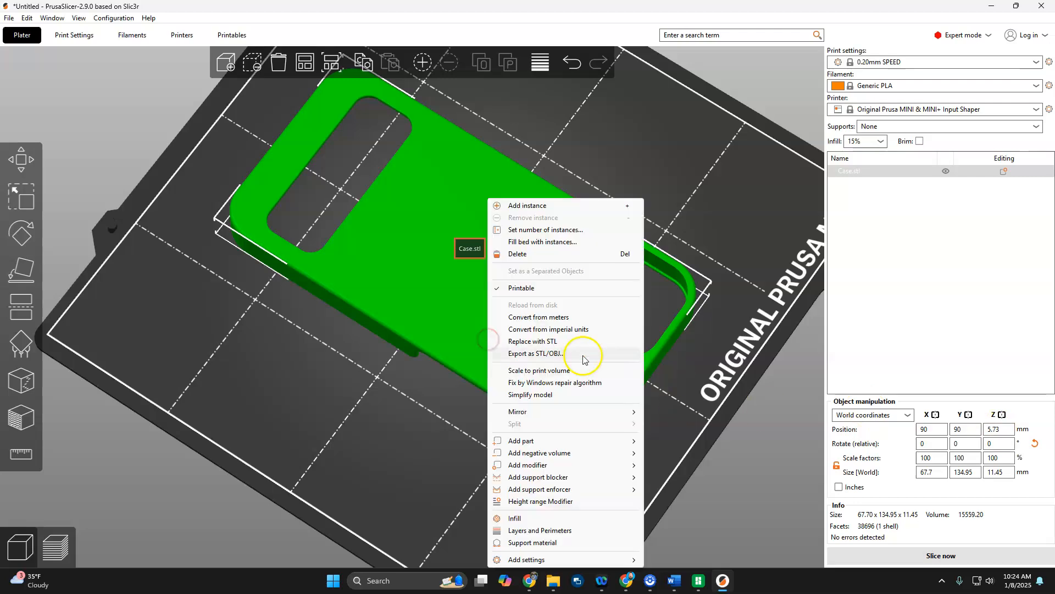
{"action": "mouse_move", "coordinate": [566, 440]}
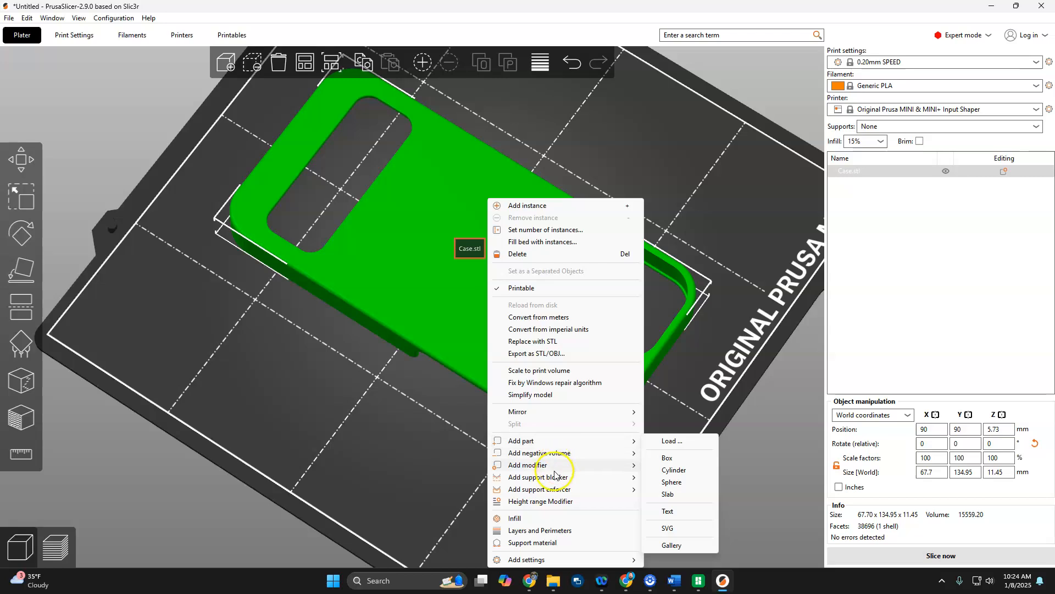
{"action": "mouse_move", "coordinate": [577, 465]}
{"action": "left_click", "coordinate": [686, 469]}
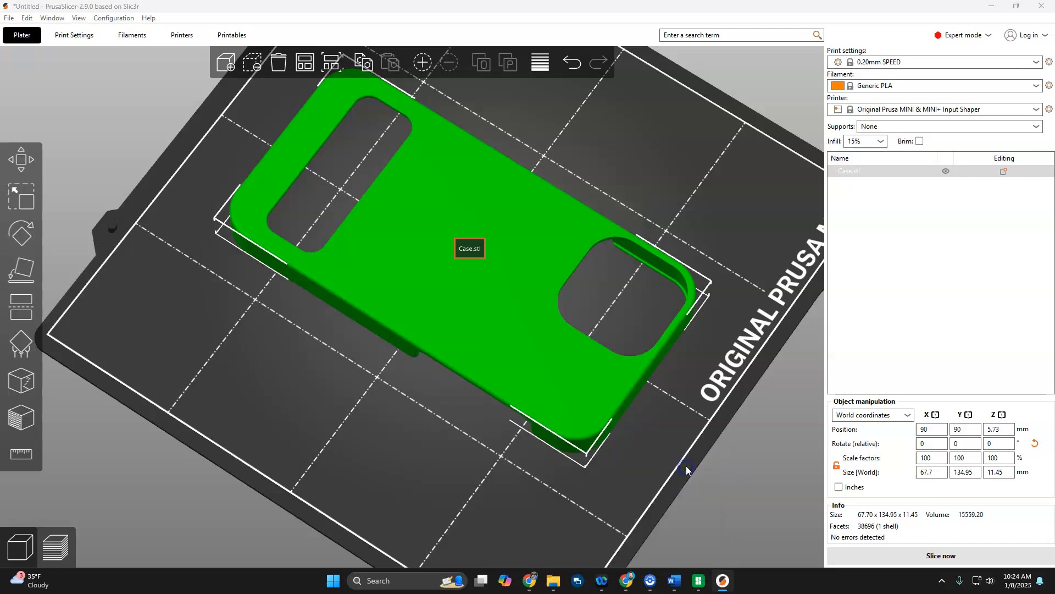
{"action": "left_click", "coordinate": [146, 190]}
{"action": "left_click", "coordinate": [433, 299]}
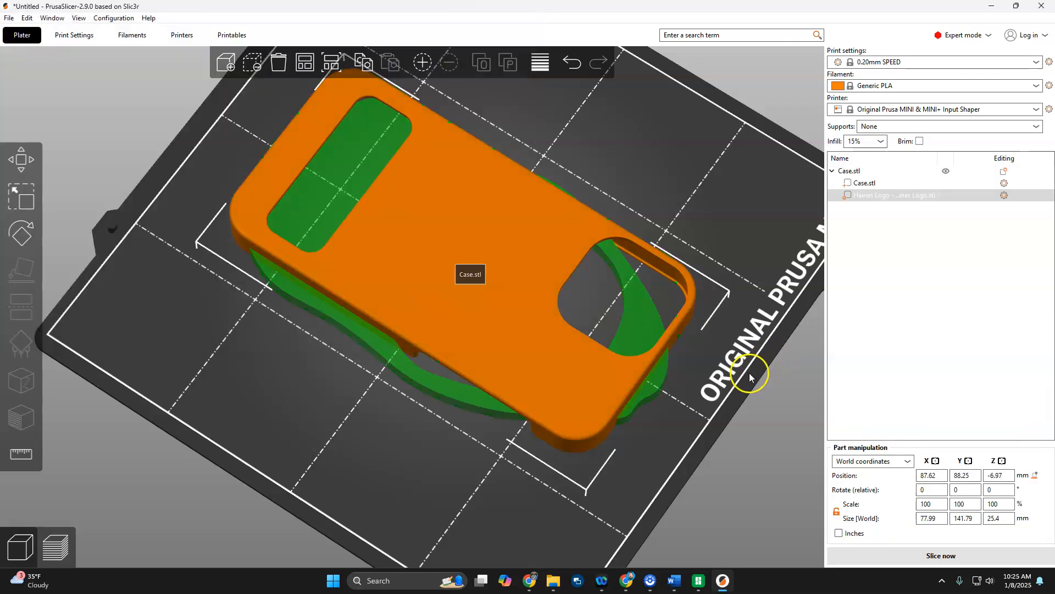
Scale the logo modifier down uniformly to about 16.7 × 30.3 × 5.4 mm.
{"action": "left_click", "coordinate": [27, 202]}
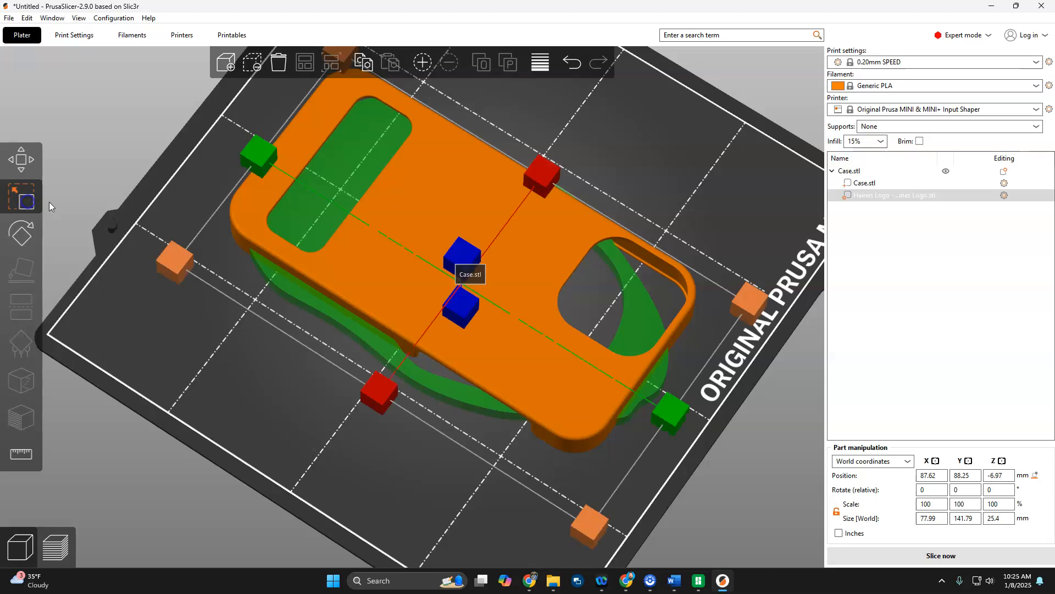
{"action": "scroll", "coordinate": [384, 259], "scroll_direction": "down", "scroll_amount": 3}
{"action": "left_click_drag", "start_coordinate": [371, 161], "coordinate": [454, 275]}
Rotate the logo modifier around its vertical axis within the case.
{"action": "left_click_drag", "start_coordinate": [364, 421], "coordinate": [358, 337]}
{"action": "left_click", "coordinate": [19, 238]}
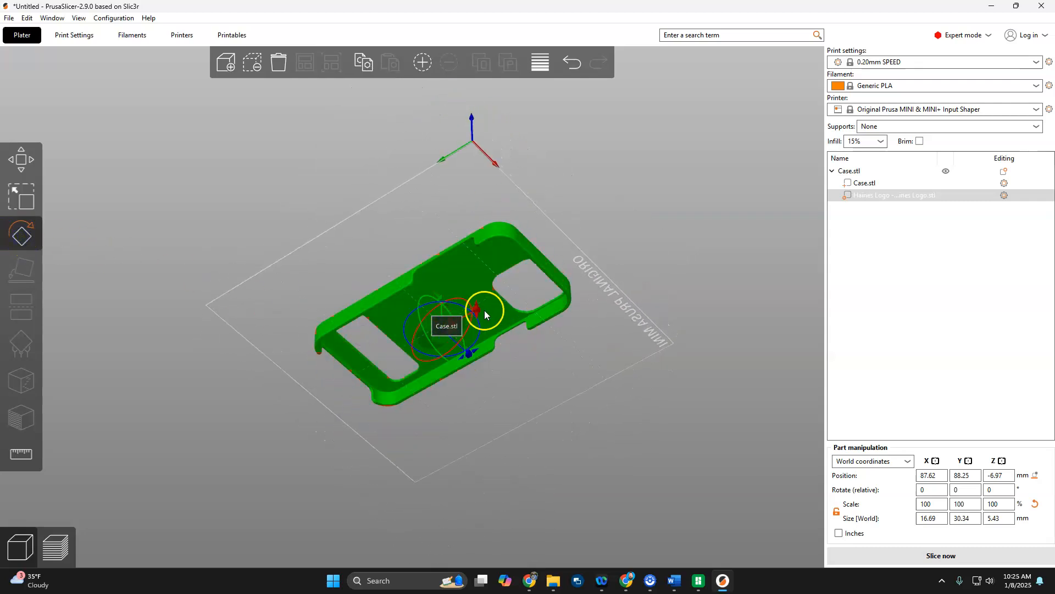
{"action": "left_click_drag", "start_coordinate": [470, 355], "coordinate": [364, 321]}
{"action": "left_click_drag", "start_coordinate": [422, 300], "coordinate": [418, 302]}
Raise the logo modifier to the case's back surface, to a Z position of about 11.56 mm.
{"action": "left_click_drag", "start_coordinate": [531, 403], "coordinate": [559, 489]}
{"action": "left_click", "coordinate": [15, 149]}
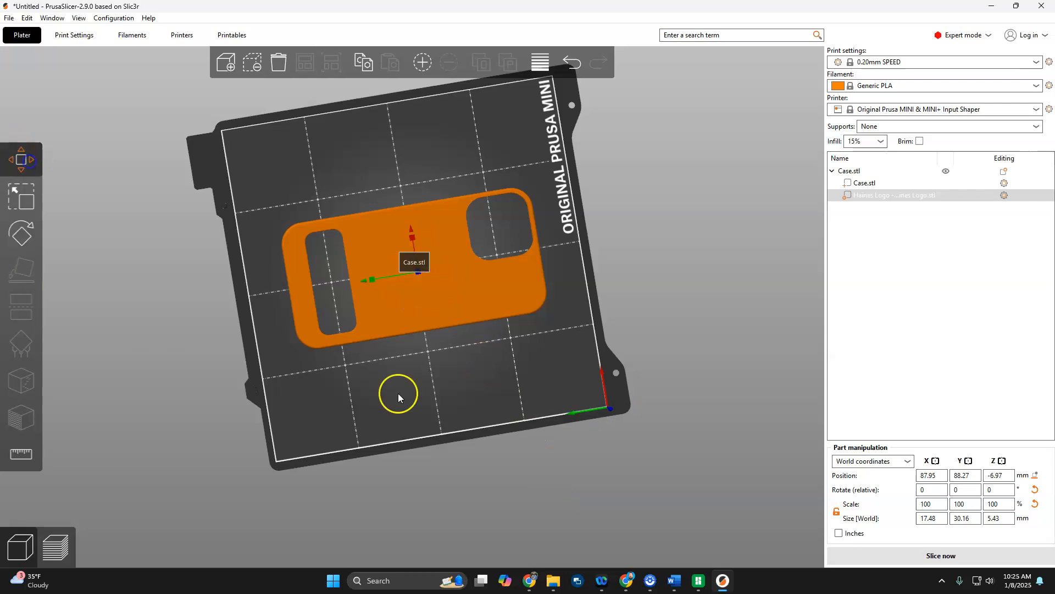
{"action": "left_click_drag", "start_coordinate": [459, 385], "coordinate": [447, 328]}
{"action": "left_click_drag", "start_coordinate": [428, 287], "coordinate": [434, 270]}
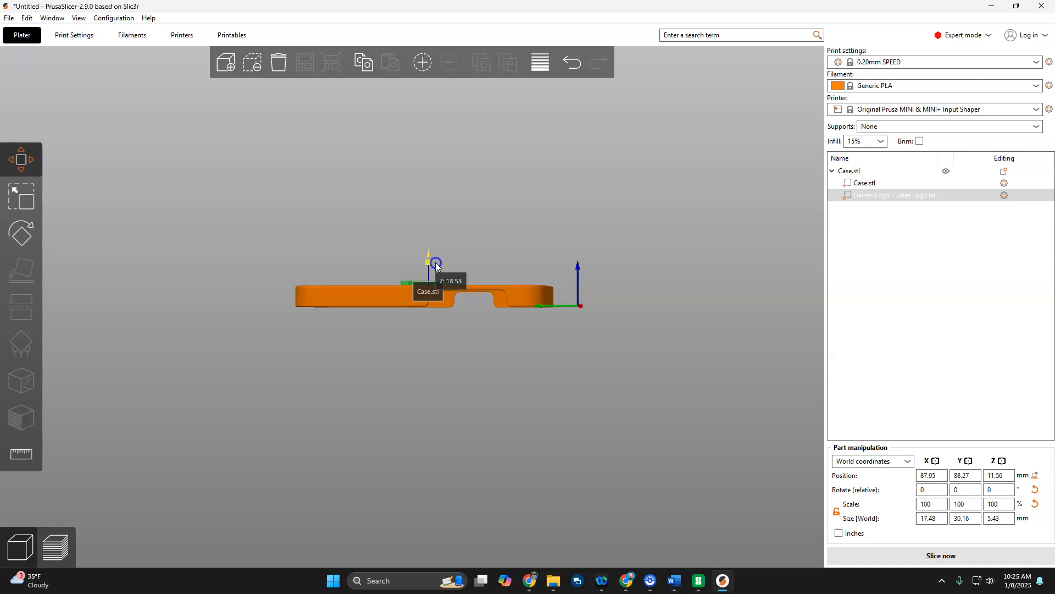
Reduce the logo modifier's Z size first to 4 mm and finally to 3 mm.
{"action": "left_click_drag", "start_coordinate": [471, 308], "coordinate": [525, 357]}
{"action": "left_click", "coordinate": [996, 517]}
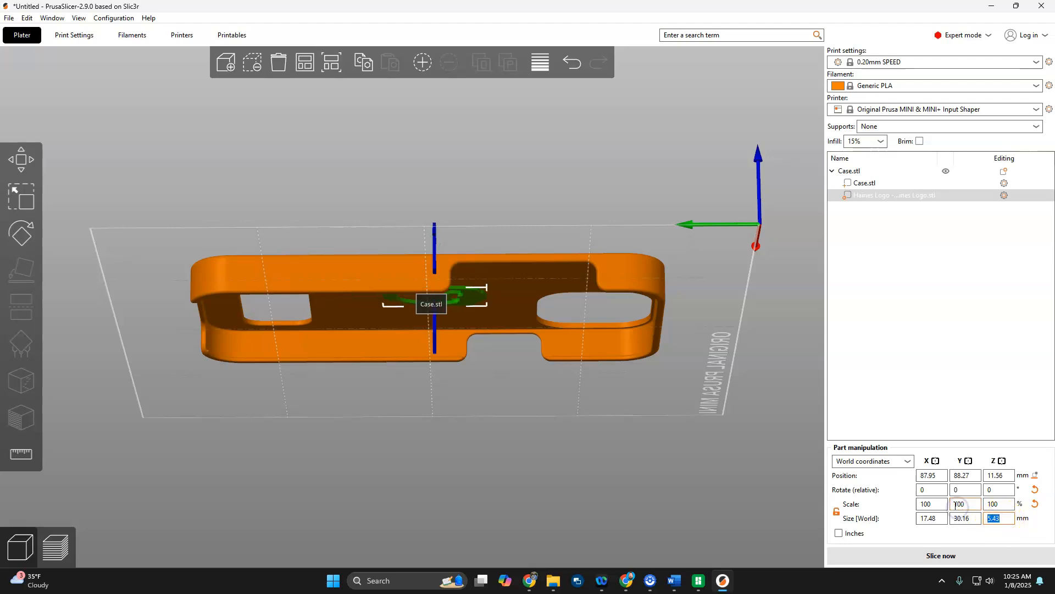
{"action": "key", "text": "Return"}
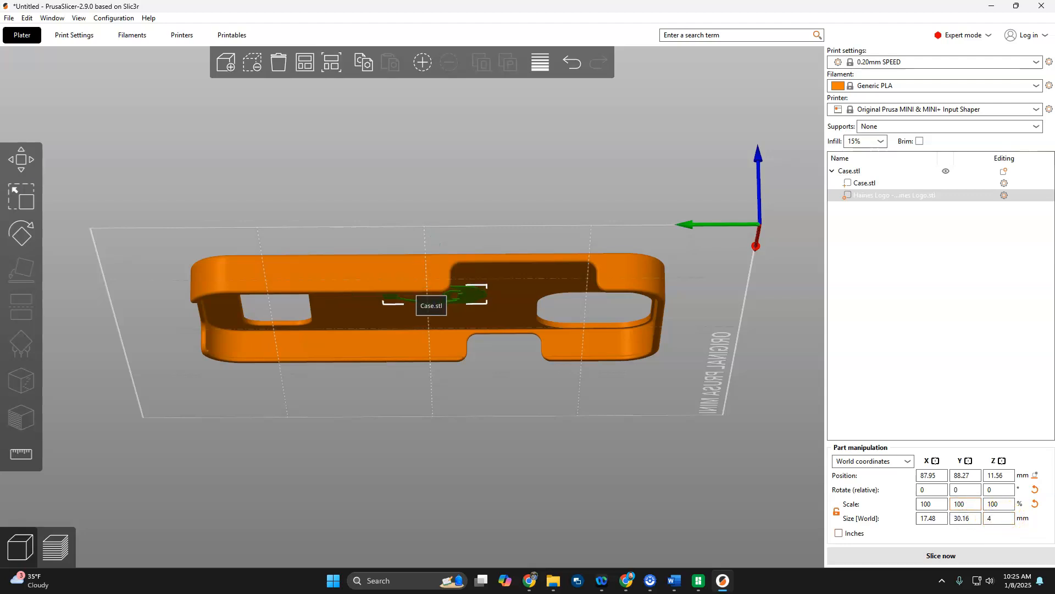
{"action": "left_click_drag", "start_coordinate": [543, 450], "coordinate": [538, 479]}
{"action": "left_click_drag", "start_coordinate": [996, 518], "coordinate": [945, 517]}
{"action": "left_click", "coordinate": [896, 532]}
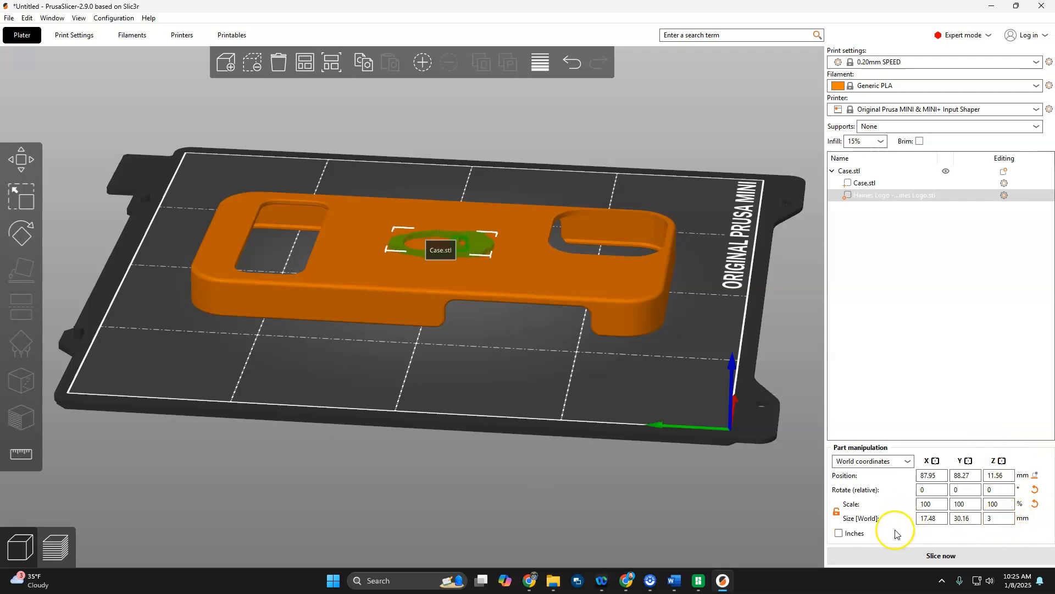
Slice the case with the logo modifier, check the layer preview and return to the 3D editor view.
{"action": "left_click_drag", "start_coordinate": [539, 373], "coordinate": [515, 375]}
{"action": "left_click", "coordinate": [48, 554]}
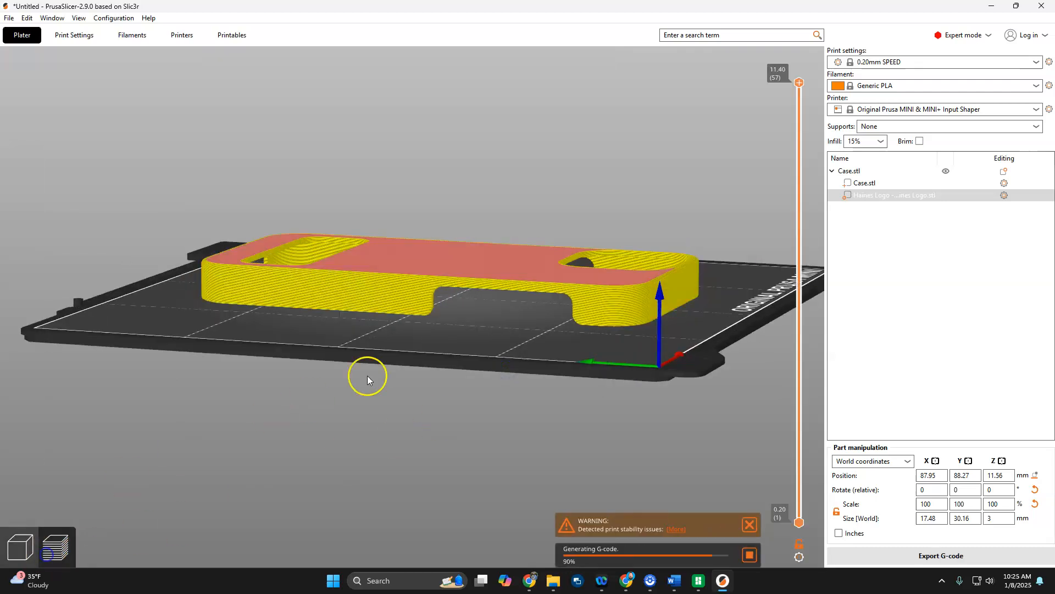
{"action": "left_click", "coordinate": [24, 553]}
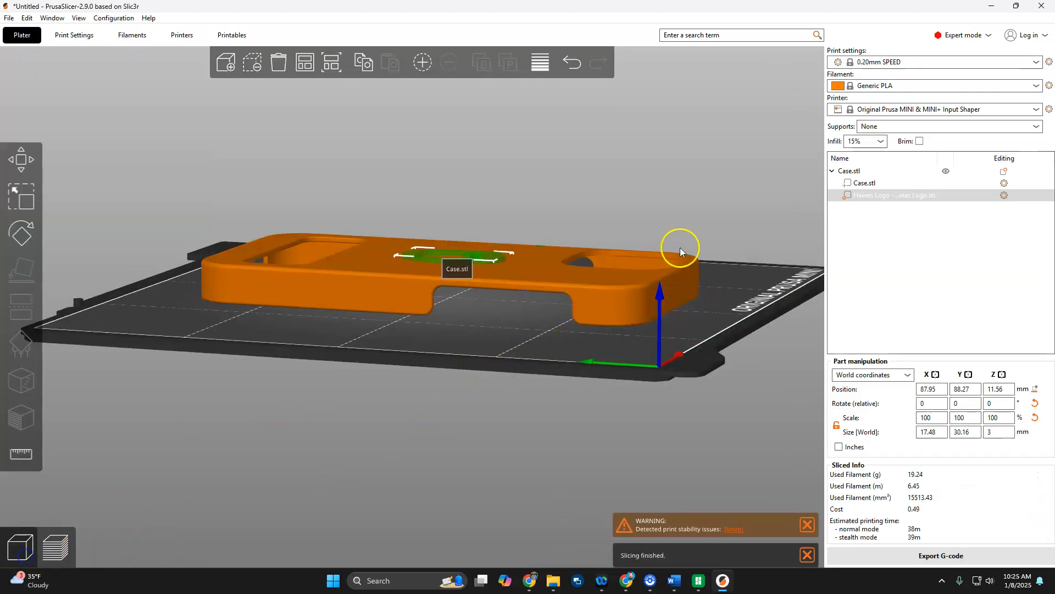
Change the type of the imported logo modifier on the case's back to Part.
{"action": "scroll", "coordinate": [461, 249], "scroll_direction": "up", "scroll_amount": 5}
{"action": "left_click_drag", "start_coordinate": [502, 313], "coordinate": [505, 356]}
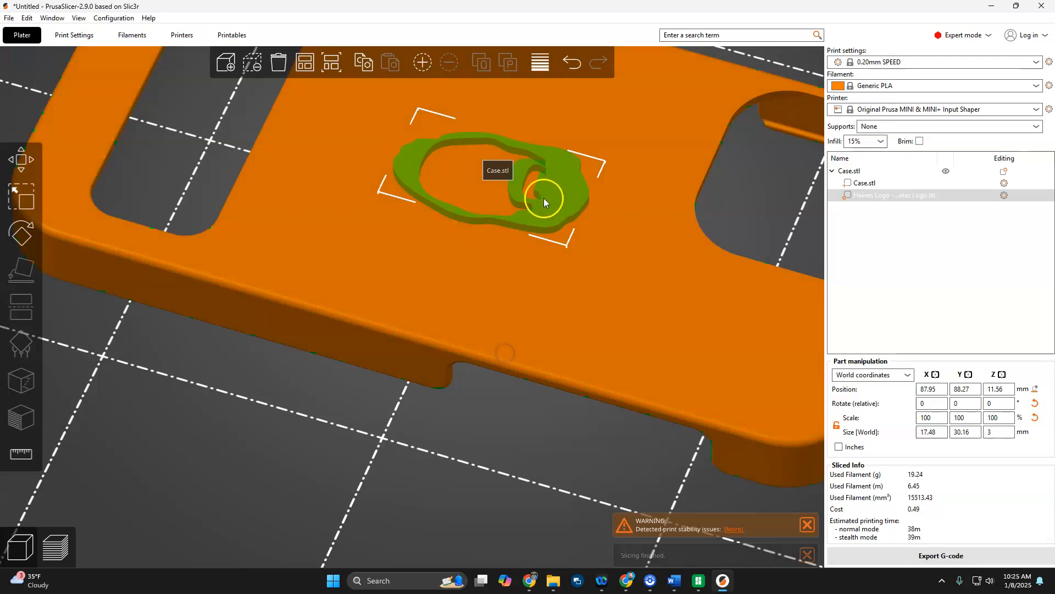
{"action": "right_click", "coordinate": [887, 199]}
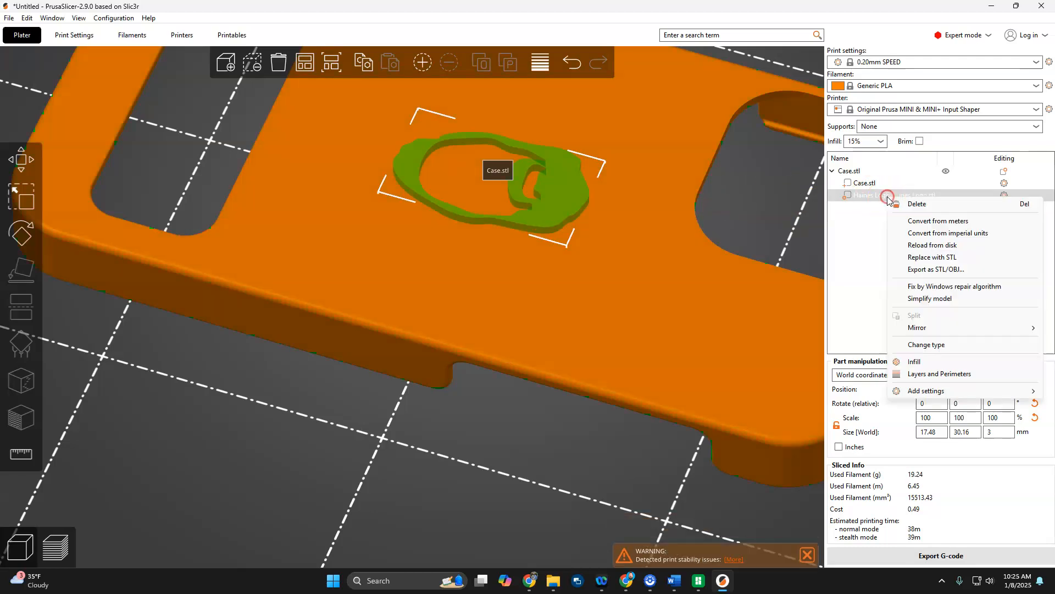
{"action": "left_click", "coordinate": [943, 345]}
{"action": "left_click", "coordinate": [496, 271]}
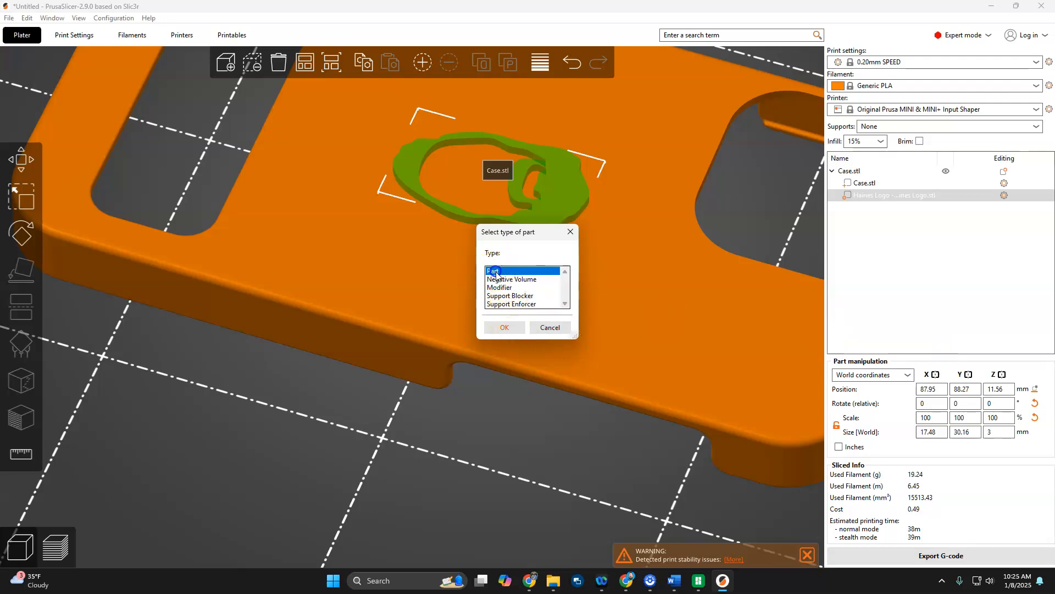
{"action": "left_click", "coordinate": [503, 328]}
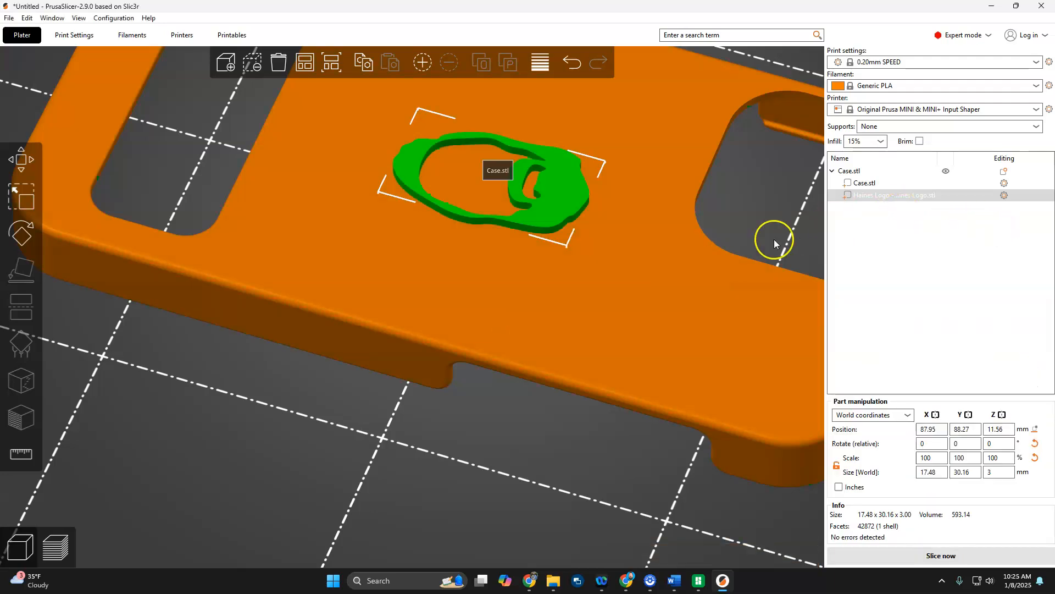
Slice the case with the logo as a part, inspect the layer preview and return to the 3D editor view.
{"action": "left_click", "coordinate": [69, 557]}
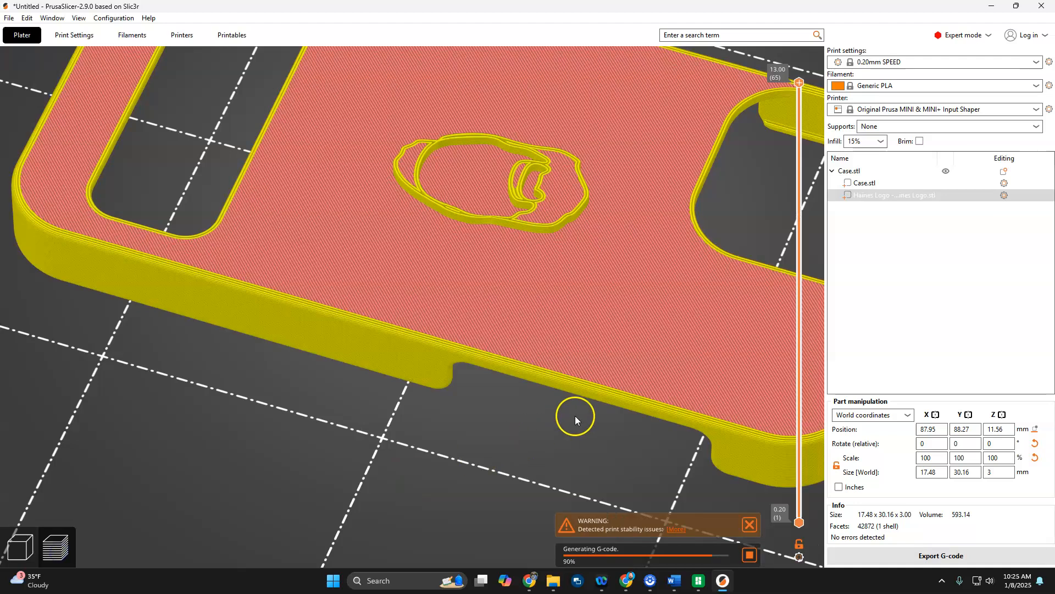
{"action": "scroll", "coordinate": [575, 416], "scroll_direction": "down", "scroll_amount": 5}
{"action": "left_click_drag", "start_coordinate": [518, 437], "coordinate": [493, 452]}
{"action": "left_click", "coordinate": [20, 548]}
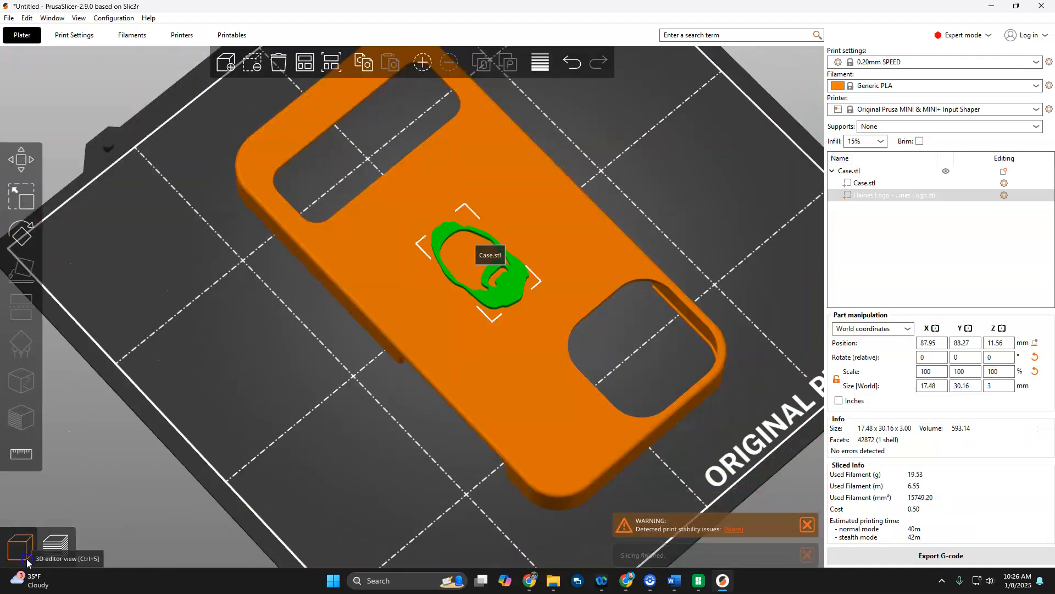
Change the logo's type from Part to Negative Volume.
{"action": "right_click", "coordinate": [860, 199]}
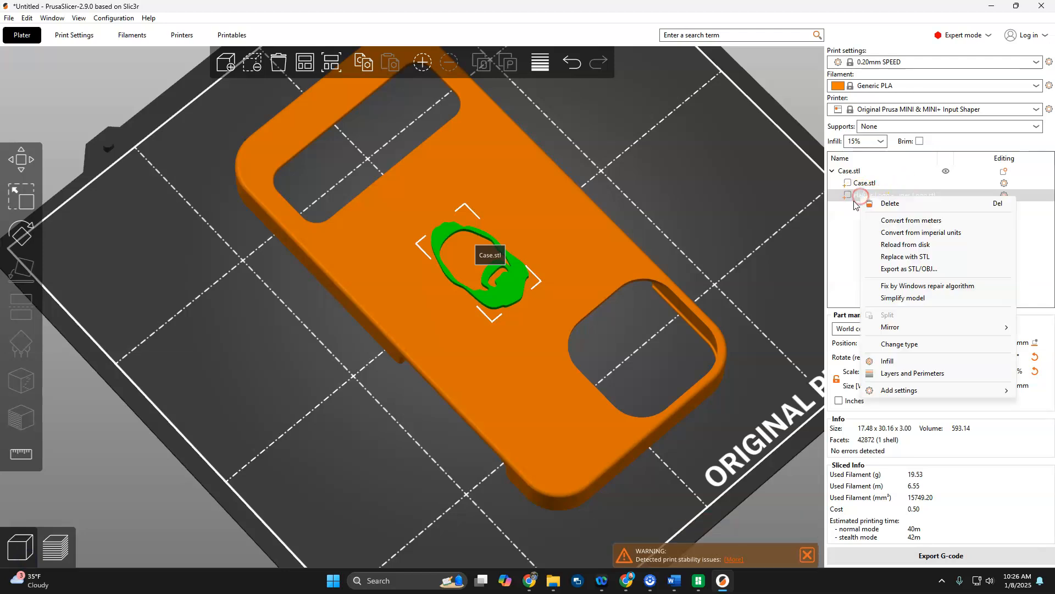
{"action": "left_click", "coordinate": [930, 348]}
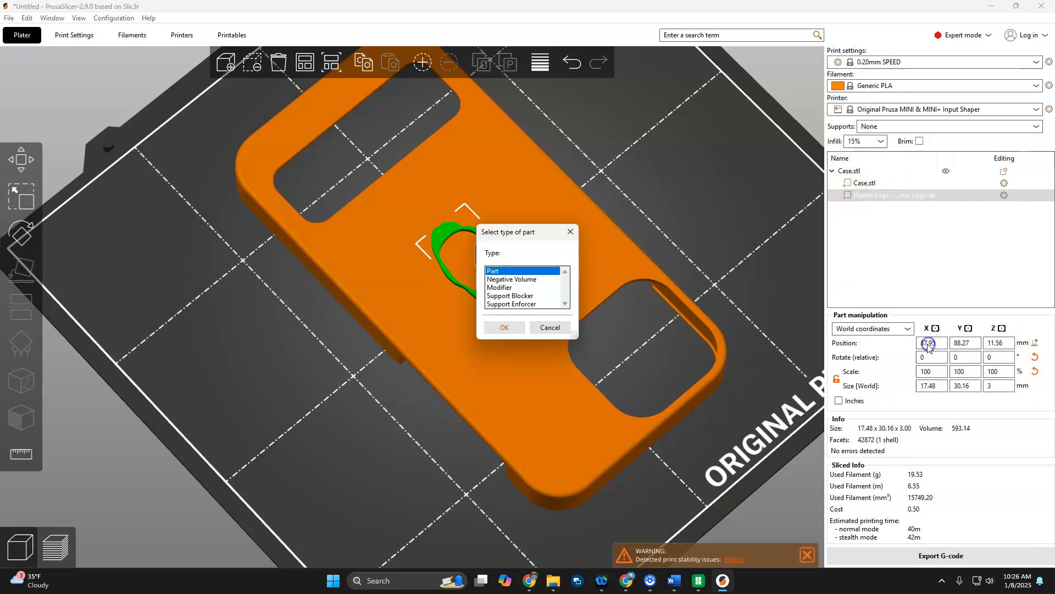
{"action": "left_click", "coordinate": [511, 280]}
{"action": "left_click", "coordinate": [504, 327]}
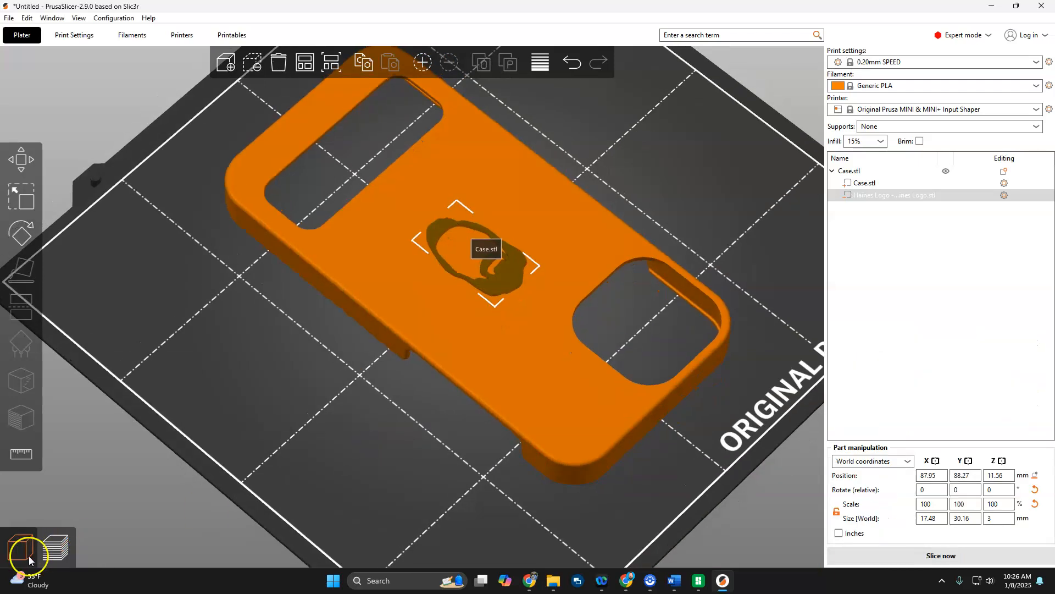
Slice the case with the logo as a negative volume, inspect the cutout up close and return to the 3D editor view.
{"action": "left_click", "coordinate": [50, 555]}
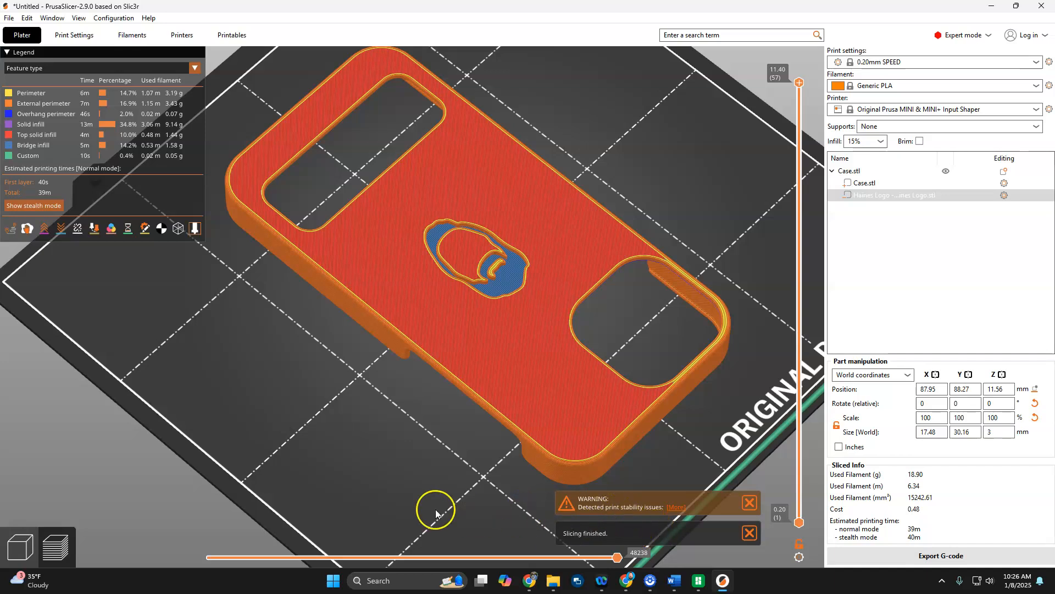
{"action": "mouse_move", "coordinate": [437, 413]}
{"action": "left_mouse_down"}
{"action": "mouse_move", "coordinate": [445, 372]}
{"action": "mouse_move", "coordinate": [449, 408]}
{"action": "left_mouse_up"}
{"action": "scroll", "coordinate": [495, 259], "scroll_direction": "up", "scroll_amount": 5}
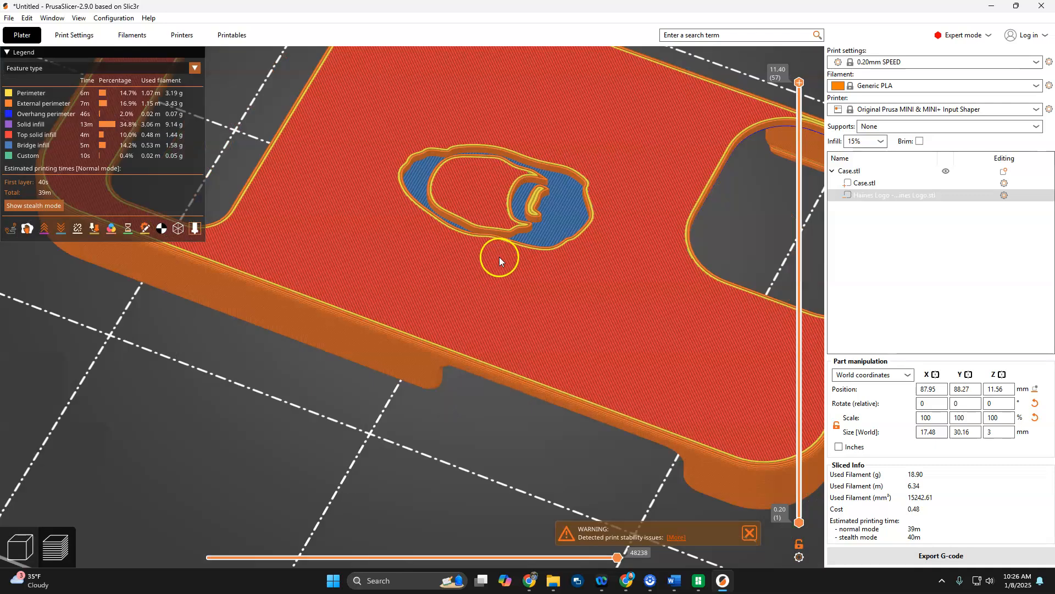
{"action": "left_click", "coordinate": [20, 547]}
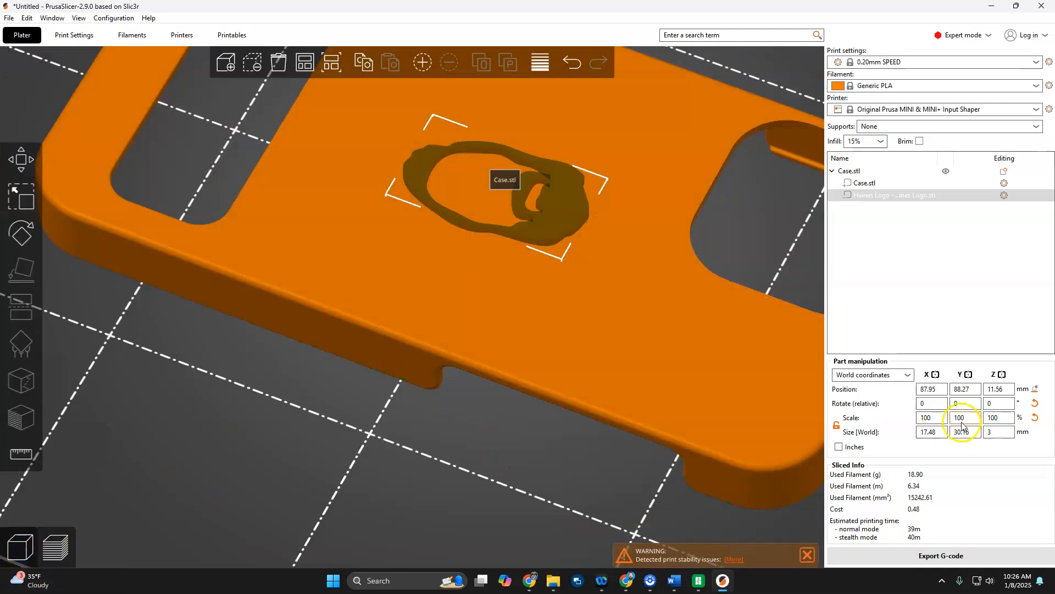
Set the logo negative volume's Z size to 10 mm and check its depth against the case from the side.
{"action": "left_click", "coordinate": [998, 432]}
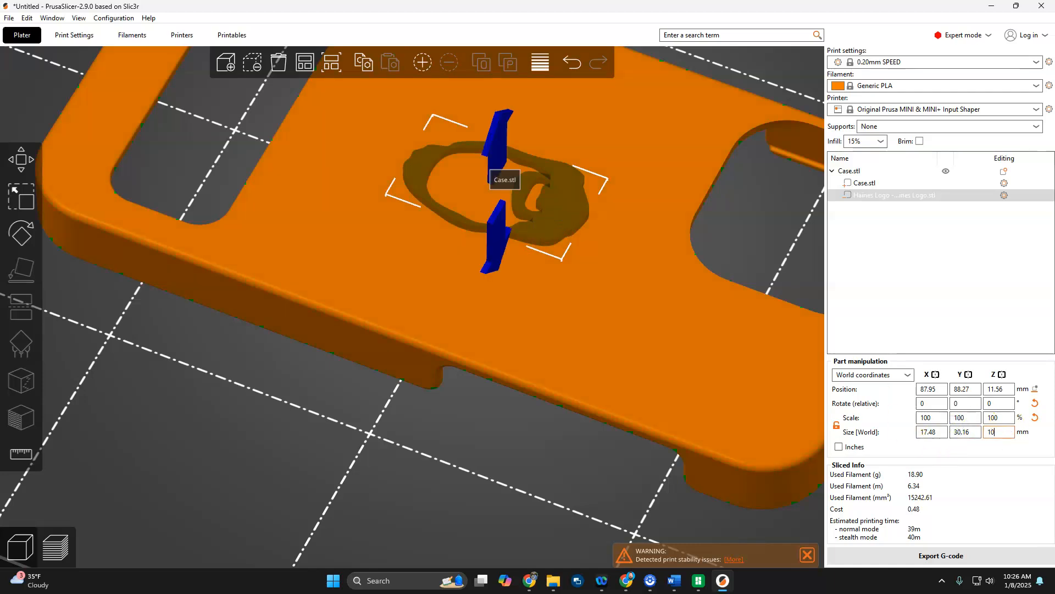
{"action": "left_click", "coordinate": [891, 442]}
{"action": "left_click_drag", "start_coordinate": [494, 520], "coordinate": [491, 473]}
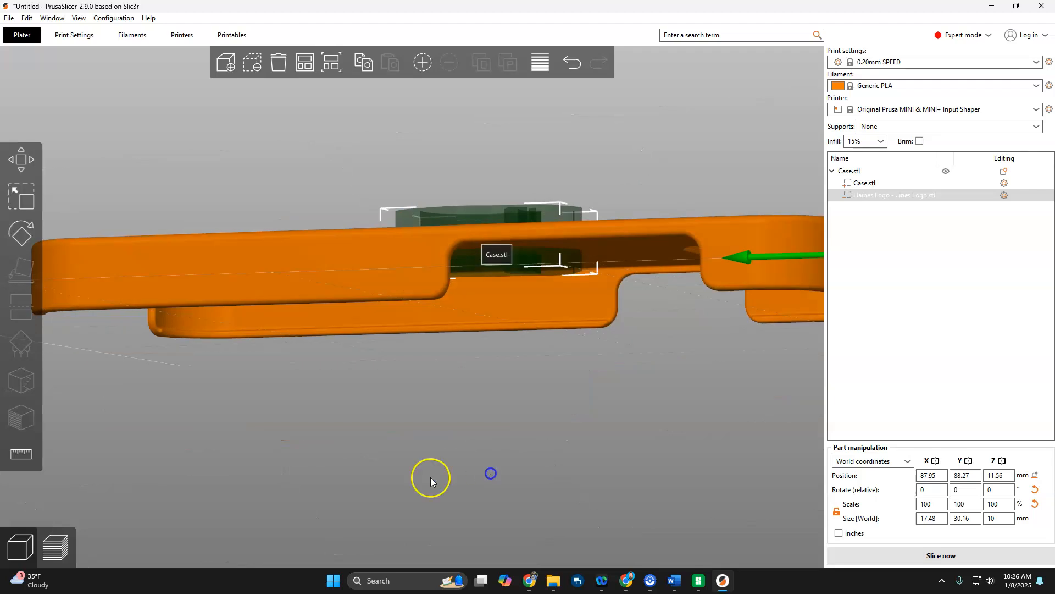
Slice the case with the deeper logo negative volume and examine the cutout and its inner details in the layer preview.
{"action": "left_click", "coordinate": [46, 553]}
{"action": "left_click_drag", "start_coordinate": [592, 365], "coordinate": [581, 415]}
{"action": "scroll", "coordinate": [514, 210], "scroll_direction": "up", "scroll_amount": 5}
{"action": "scroll", "coordinate": [604, 176], "scroll_direction": "down", "scroll_amount": 3}
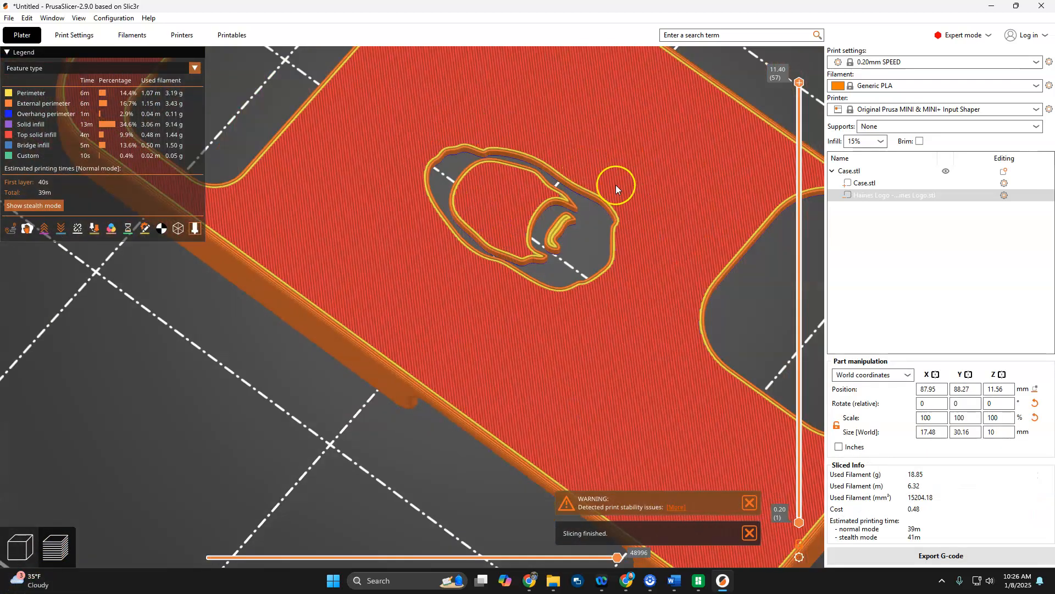
{"action": "scroll", "coordinate": [577, 289], "scroll_direction": "down", "scroll_amount": 2}
{"action": "mouse_move", "coordinate": [577, 289]}
{"action": "left_mouse_down"}
{"action": "mouse_move", "coordinate": [577, 231]}
{"action": "mouse_move", "coordinate": [584, 286]}
{"action": "left_mouse_up"}
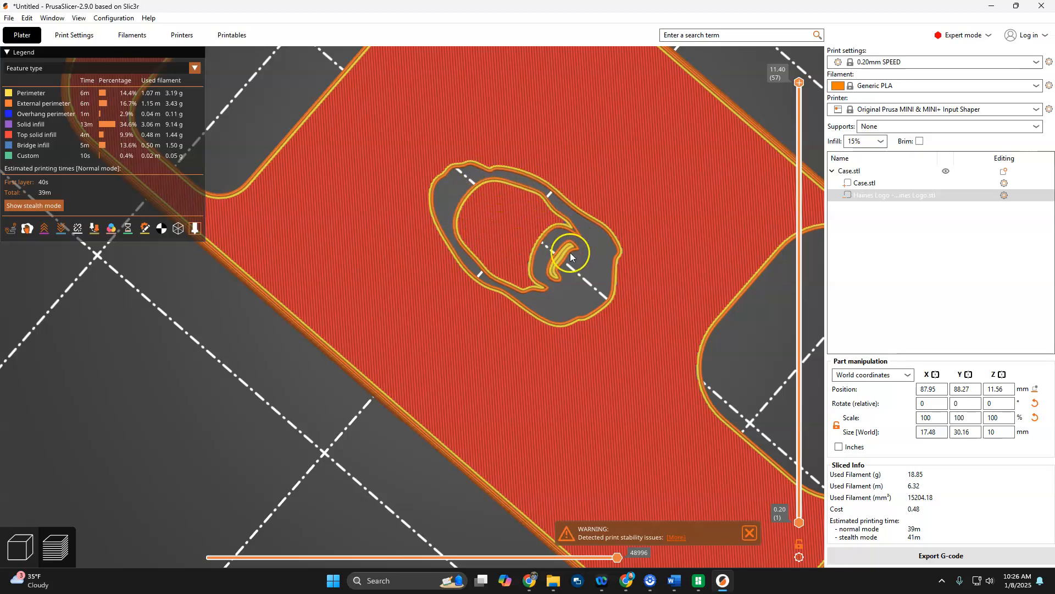
{"action": "scroll", "coordinate": [501, 267], "scroll_direction": "down", "scroll_amount": 5}
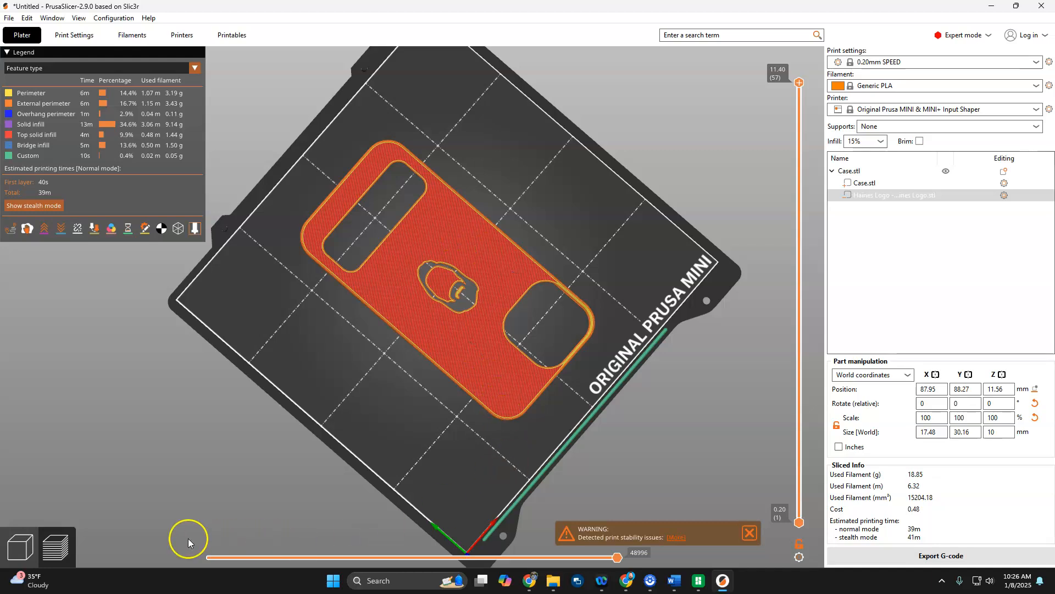
Delete the logo negative volume from the case and return to the 3D editor view.
{"action": "left_click", "coordinate": [890, 196]}
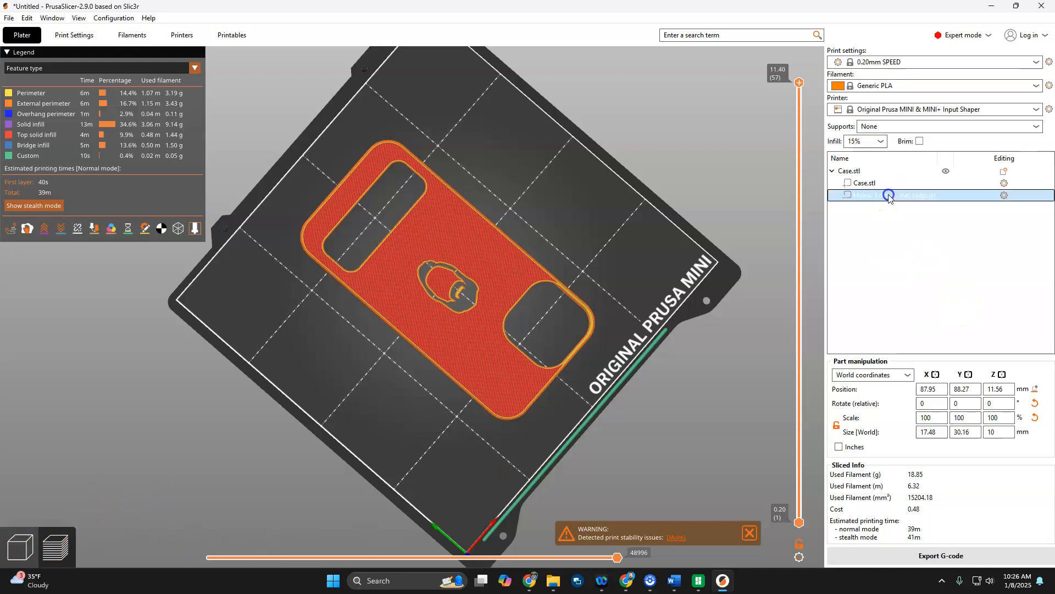
{"action": "key", "text": "Delete"}
{"action": "left_click", "coordinate": [696, 306]}
{"action": "left_click", "coordinate": [20, 556]}
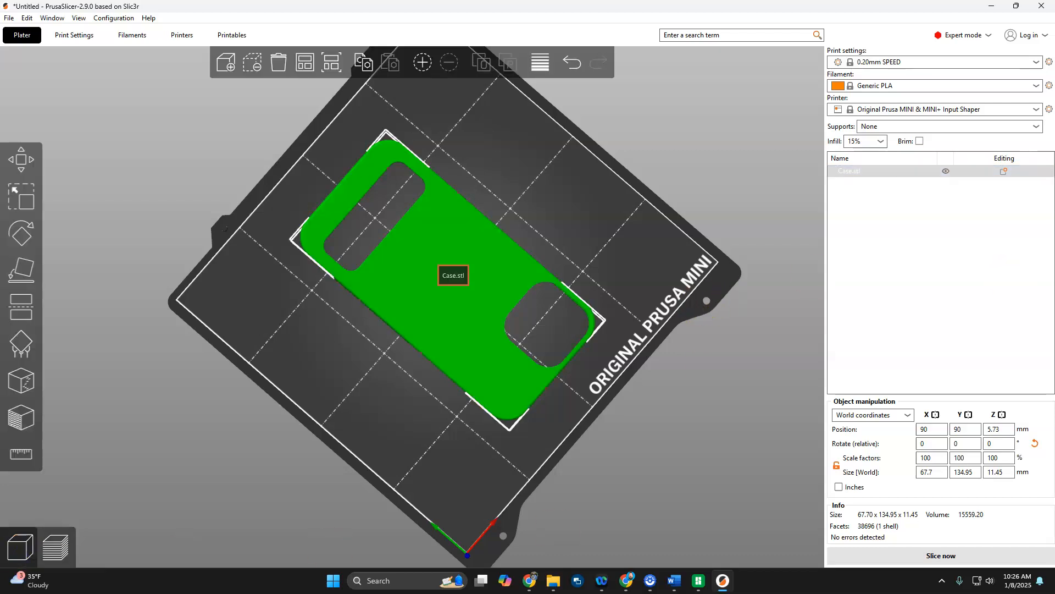
Import spiderman.stl as a separate object and scale it down uniformly to about 14.86%.
{"action": "left_click_drag", "start_coordinate": [1054, 231], "coordinate": [442, 317]}
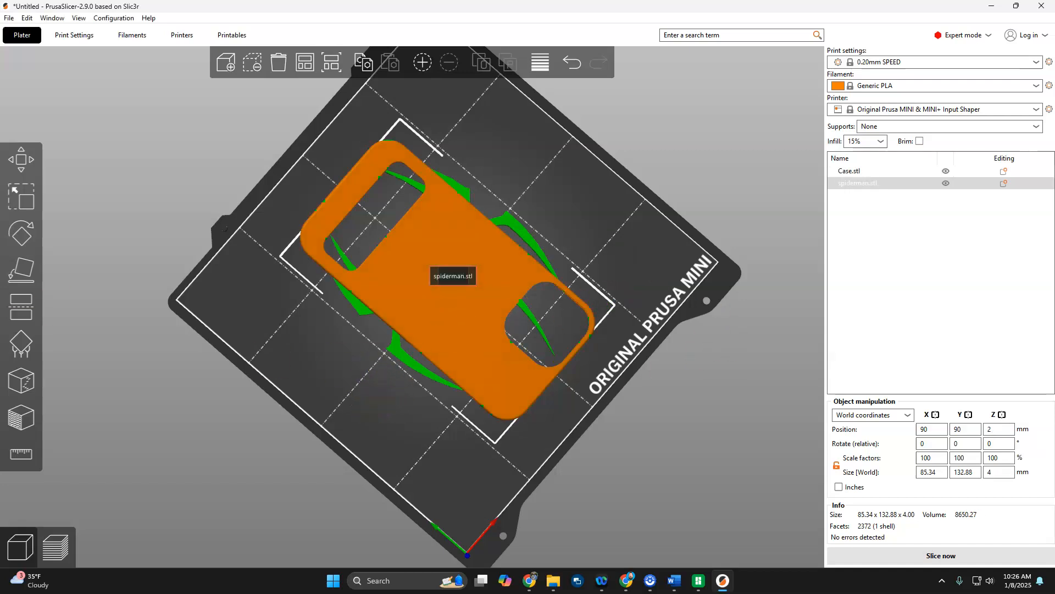
{"action": "left_click", "coordinate": [20, 269]}
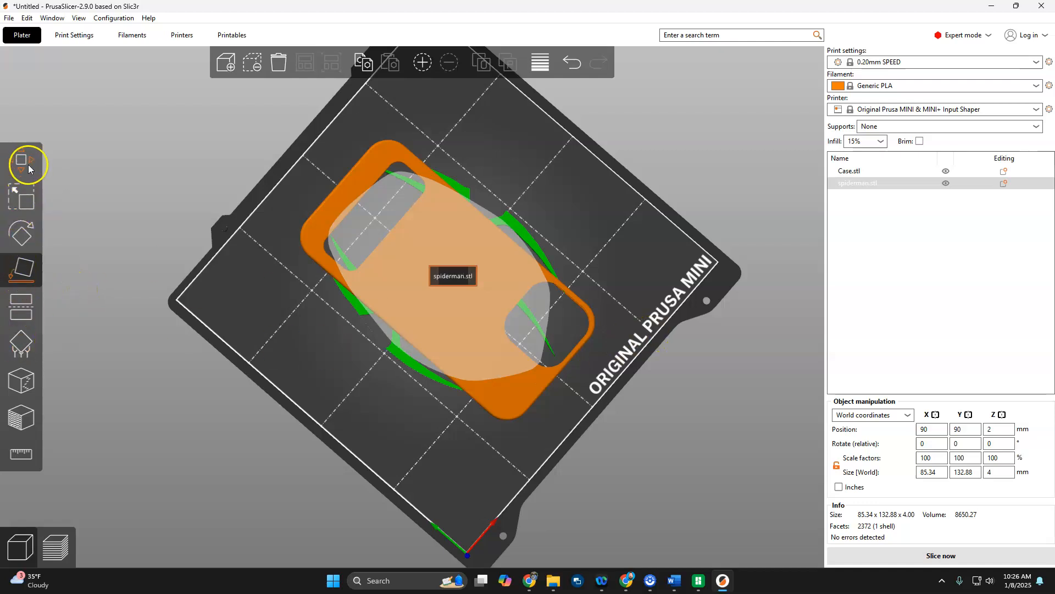
{"action": "key", "text": "s"}
{"action": "left_click_drag", "start_coordinate": [264, 256], "coordinate": [414, 330]}
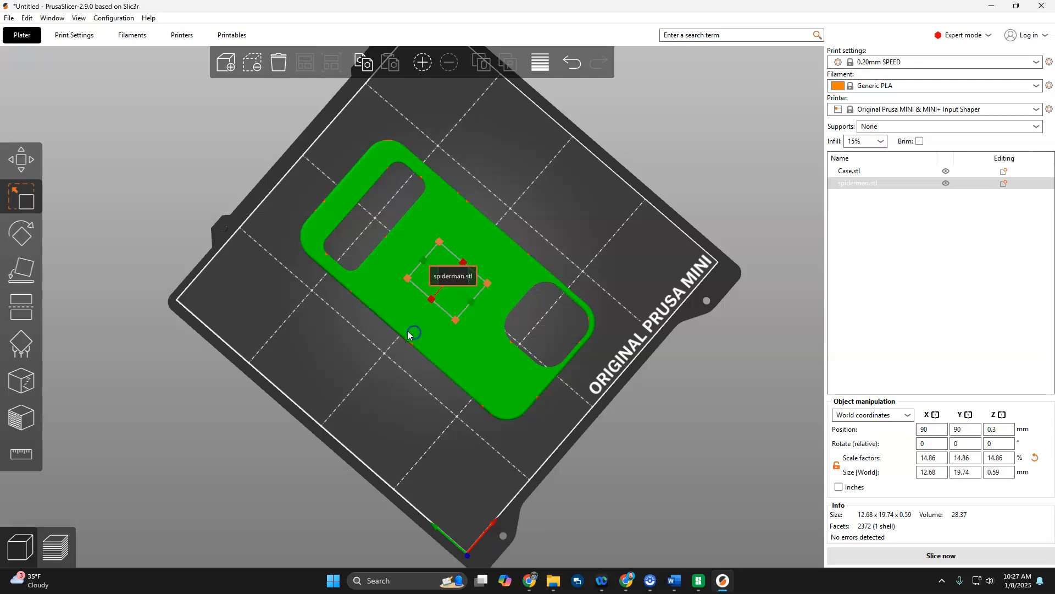
Examine the separate spiderman object beneath the case and look through its available options for changing its type.
{"action": "left_click_drag", "start_coordinate": [761, 464], "coordinate": [784, 398]}
{"action": "scroll", "coordinate": [461, 332], "scroll_direction": "up", "scroll_amount": 8}
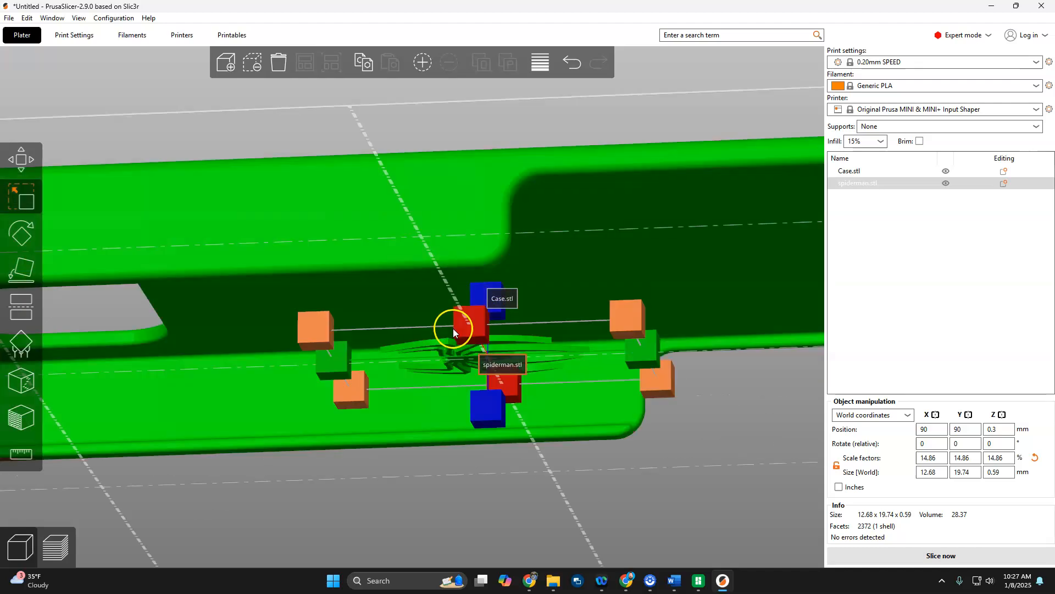
{"action": "right_click", "coordinate": [452, 361]}
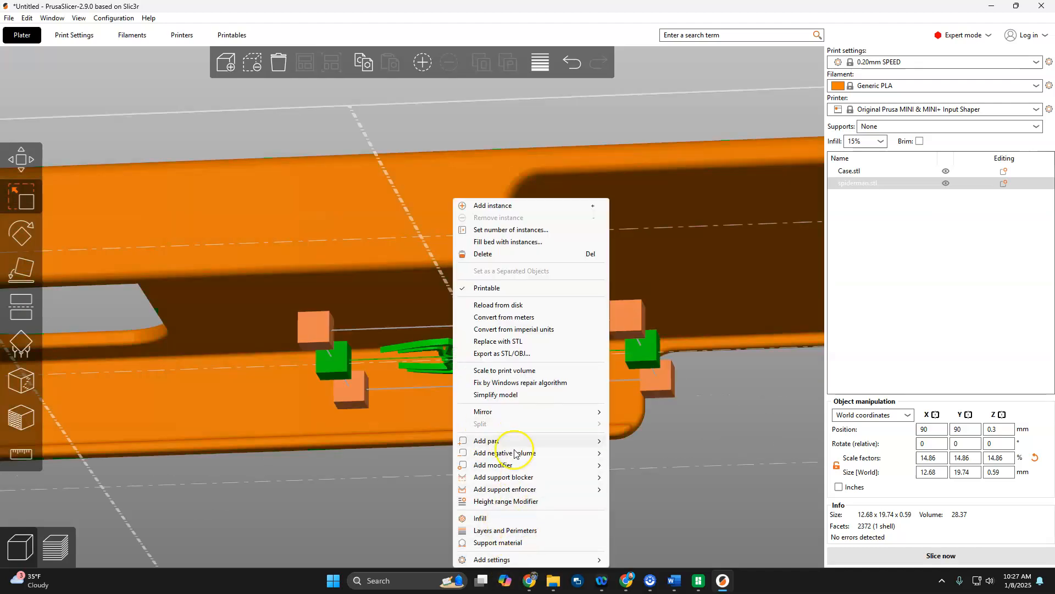
{"action": "right_click", "coordinate": [877, 183]}
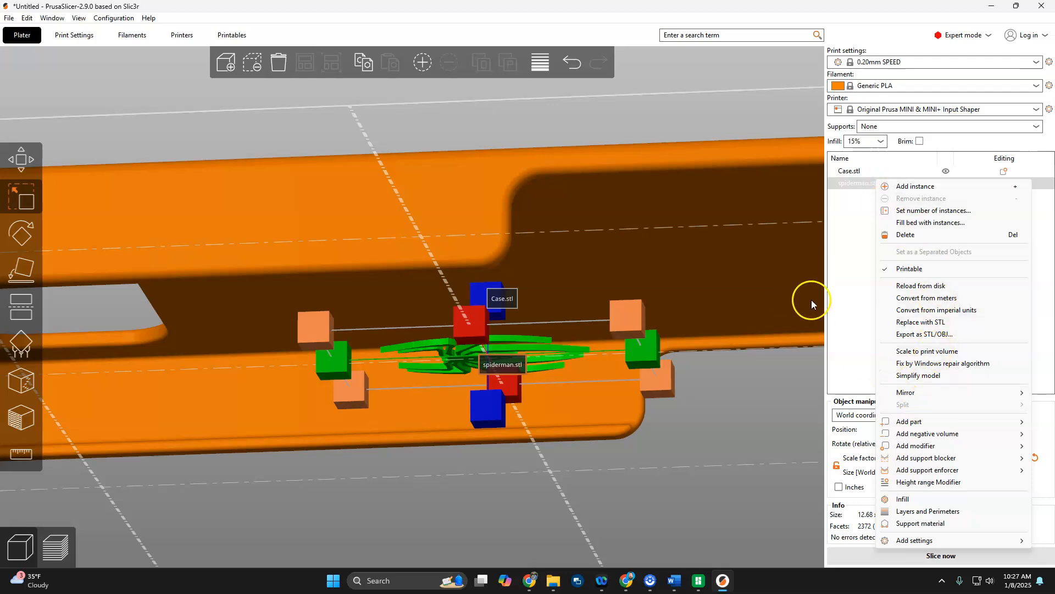
{"action": "left_click", "coordinate": [843, 292]}
{"action": "left_click", "coordinate": [863, 185]}
{"action": "right_click", "coordinate": [863, 185]}
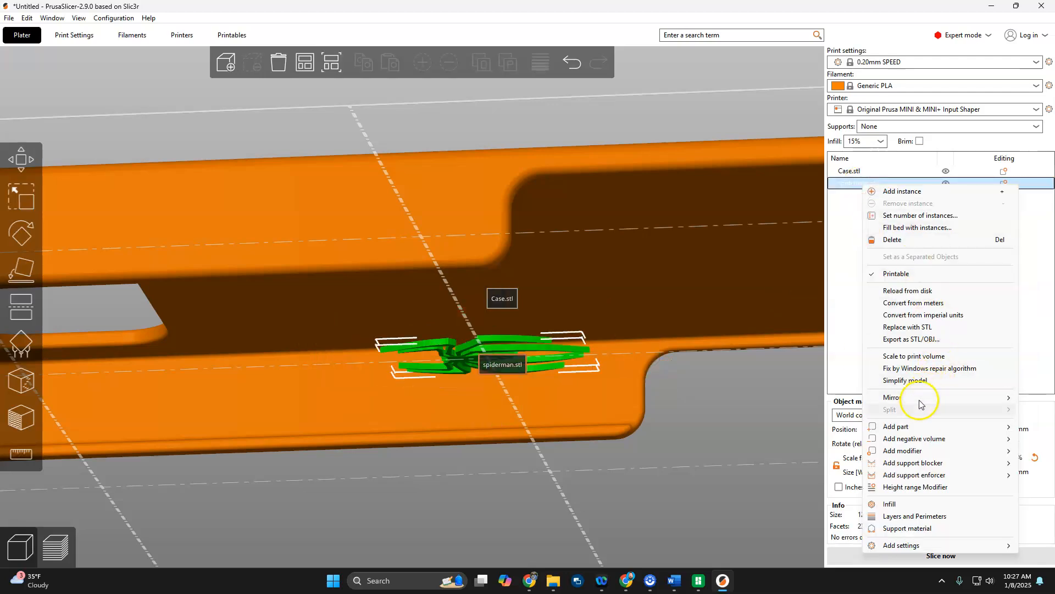
{"action": "left_click_drag", "start_coordinate": [676, 370], "coordinate": [829, 269]}
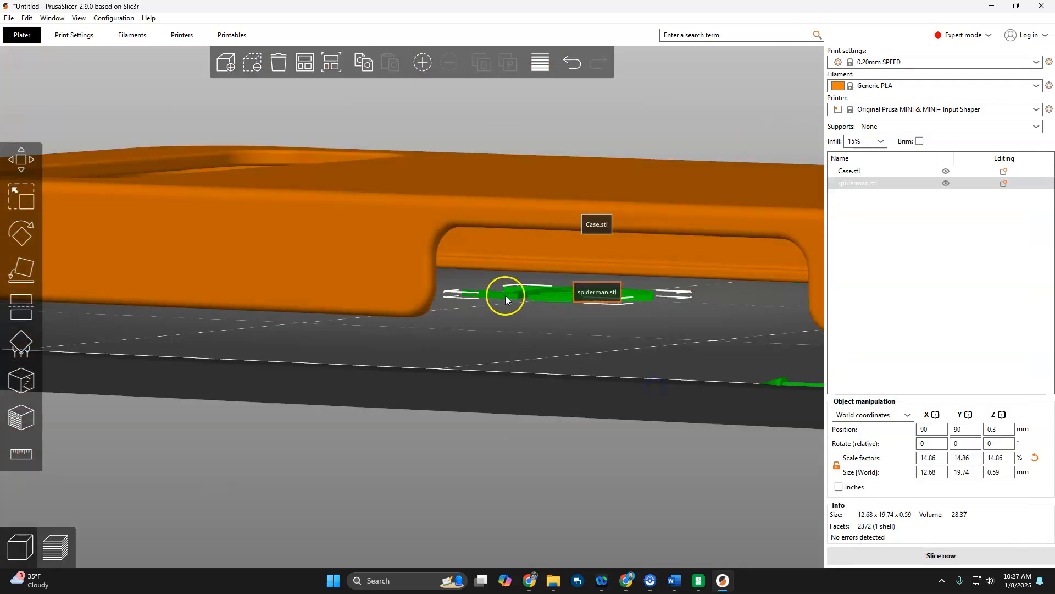
Delete the separate spiderman object from the plate.
{"action": "right_click", "coordinate": [553, 300]}
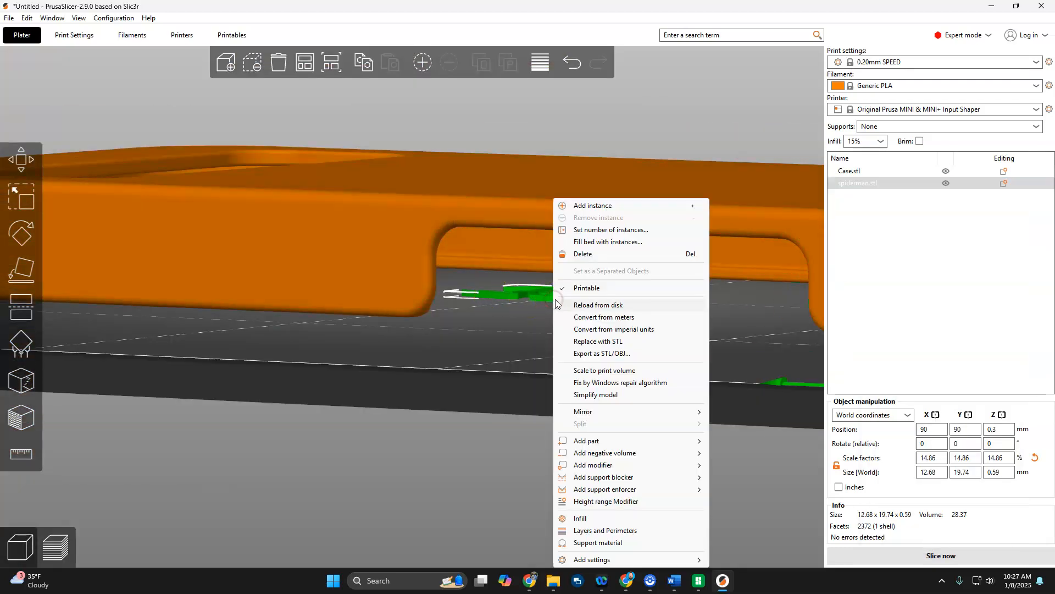
{"action": "left_click", "coordinate": [840, 394]}
{"action": "key", "text": "Delete"}
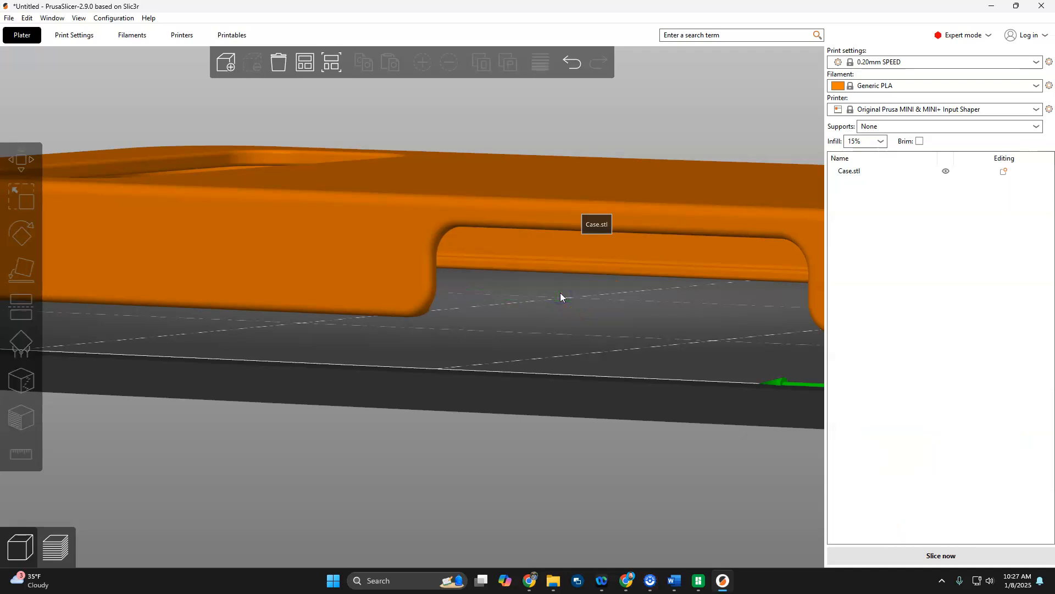
Load spiderman.stl into the case object as a negative volume.
{"action": "left_click", "coordinate": [348, 247]}
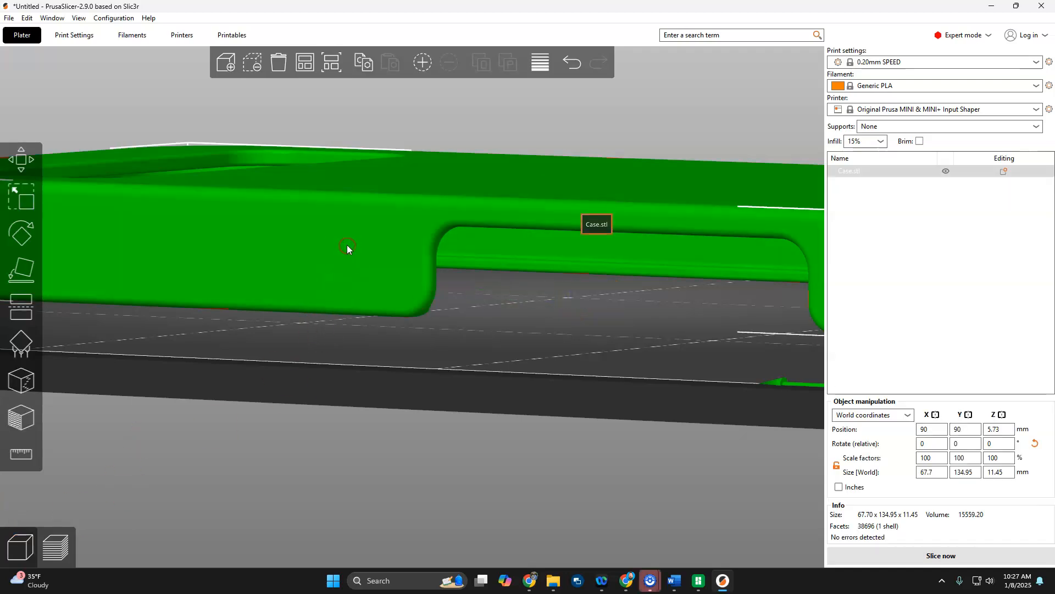
{"action": "right_click", "coordinate": [408, 196]}
{"action": "mouse_move", "coordinate": [517, 450]}
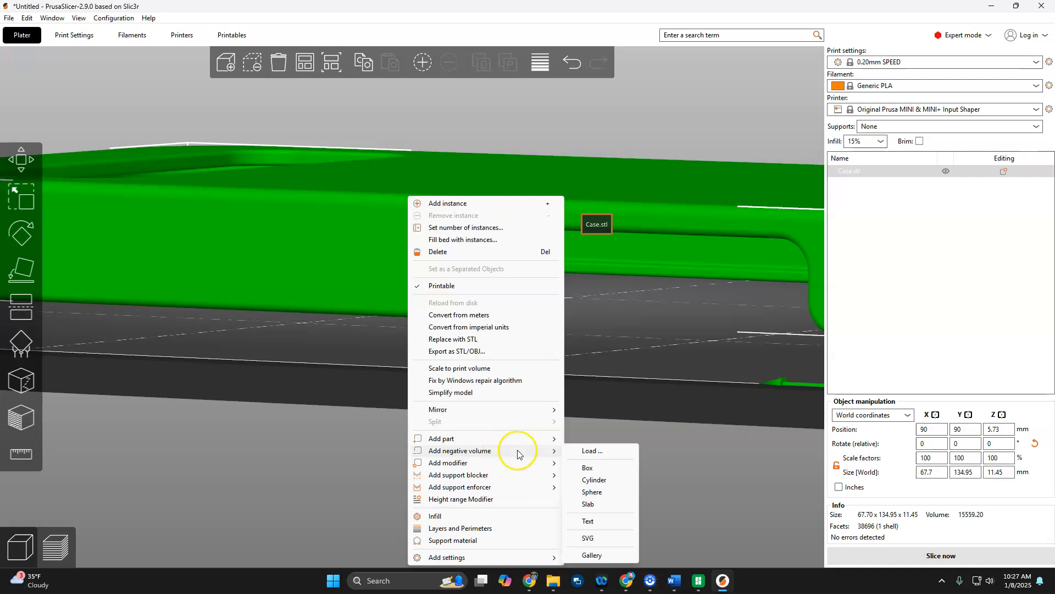
{"action": "left_click", "coordinate": [609, 456]}
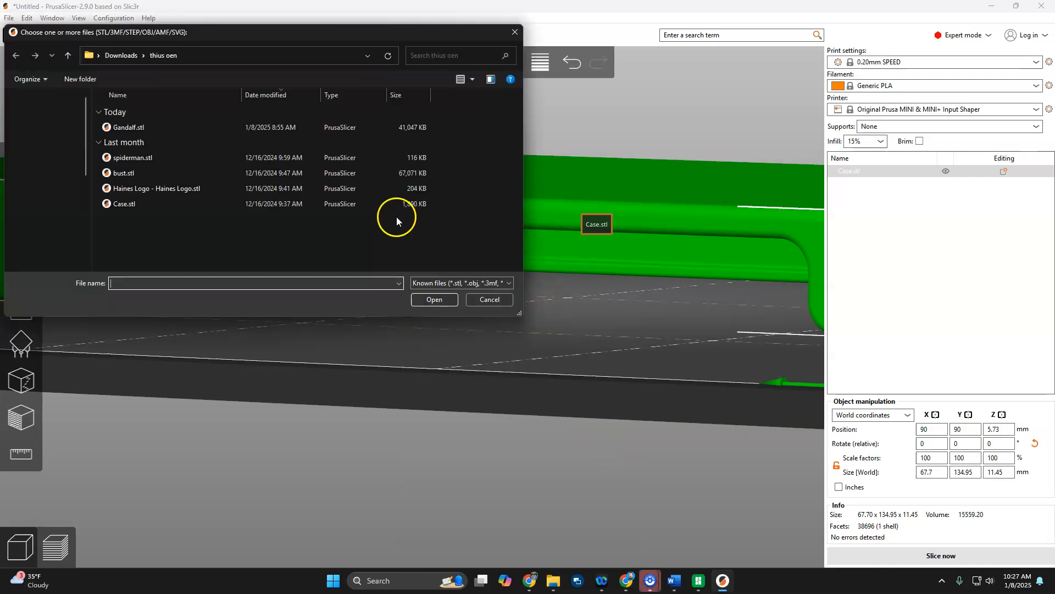
{"action": "left_click", "coordinate": [130, 161]}
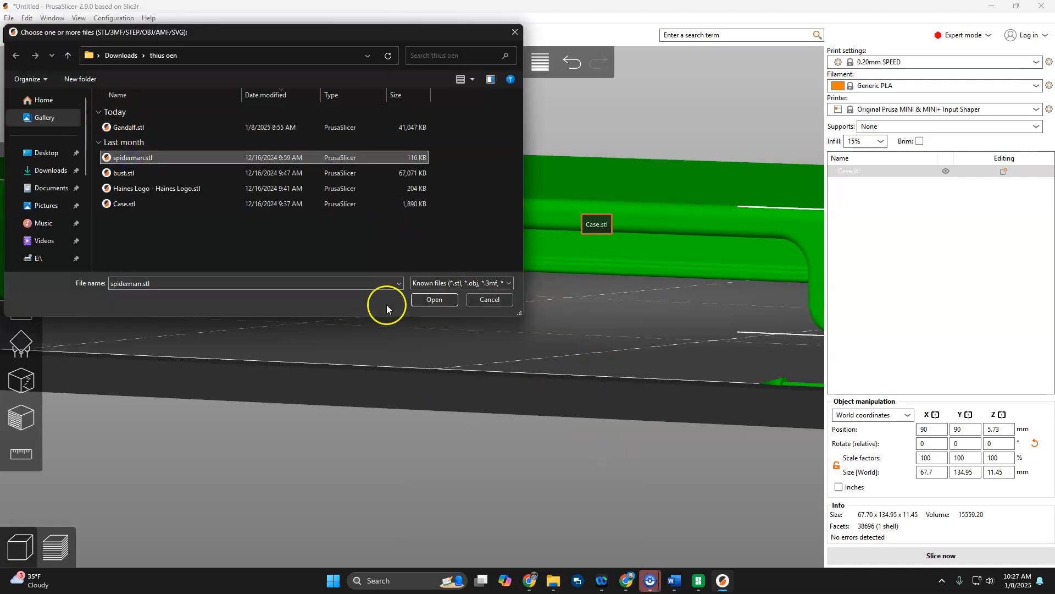
{"action": "left_click", "coordinate": [435, 299]}
Move the spiderman negative volume onto the case, to about X 90.43 mm and Y 88.65 mm.
{"action": "scroll", "coordinate": [546, 377], "scroll_direction": "up", "scroll_amount": 5}
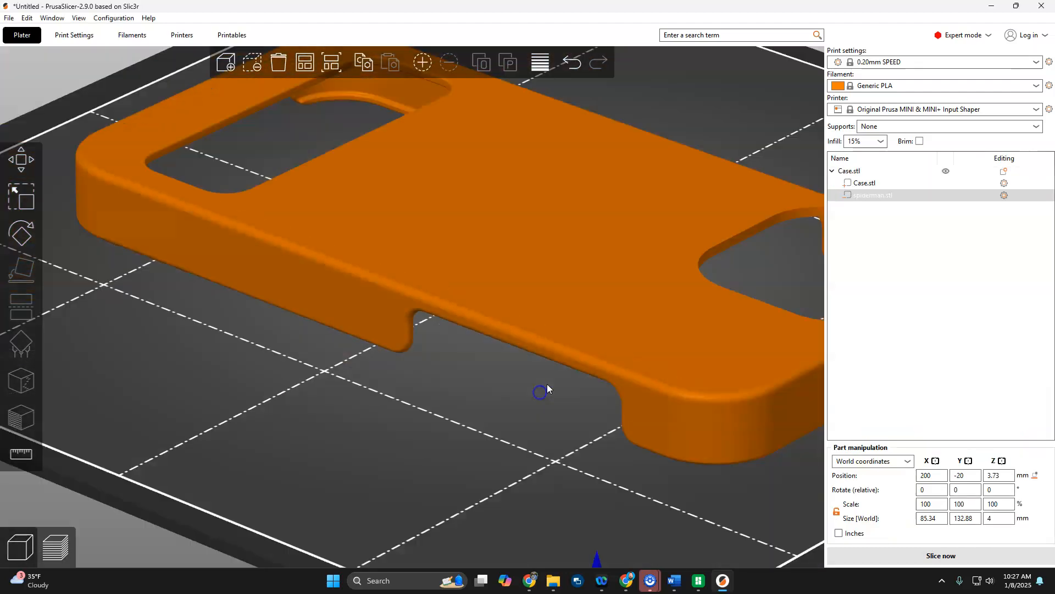
{"action": "scroll", "coordinate": [548, 388], "scroll_direction": "down", "scroll_amount": 6}
{"action": "left_click_drag", "start_coordinate": [628, 349], "coordinate": [461, 302]}
Scale the spiderman negative volume down to about 13.84 × 21.59 × 0.65 mm and reorient it on the case.
{"action": "left_click", "coordinate": [20, 212]}
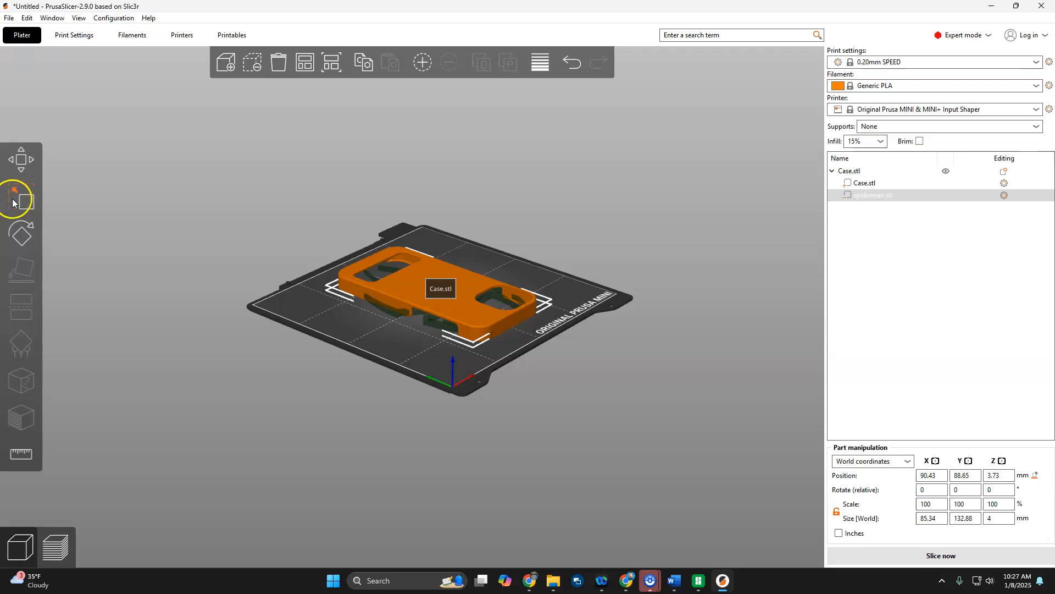
{"action": "left_click_drag", "start_coordinate": [302, 291], "coordinate": [419, 321]}
{"action": "left_click", "coordinate": [17, 238]}
{"action": "left_click_drag", "start_coordinate": [430, 370], "coordinate": [443, 284]}
{"action": "scroll", "coordinate": [436, 286], "scroll_direction": "up", "scroll_amount": 11}
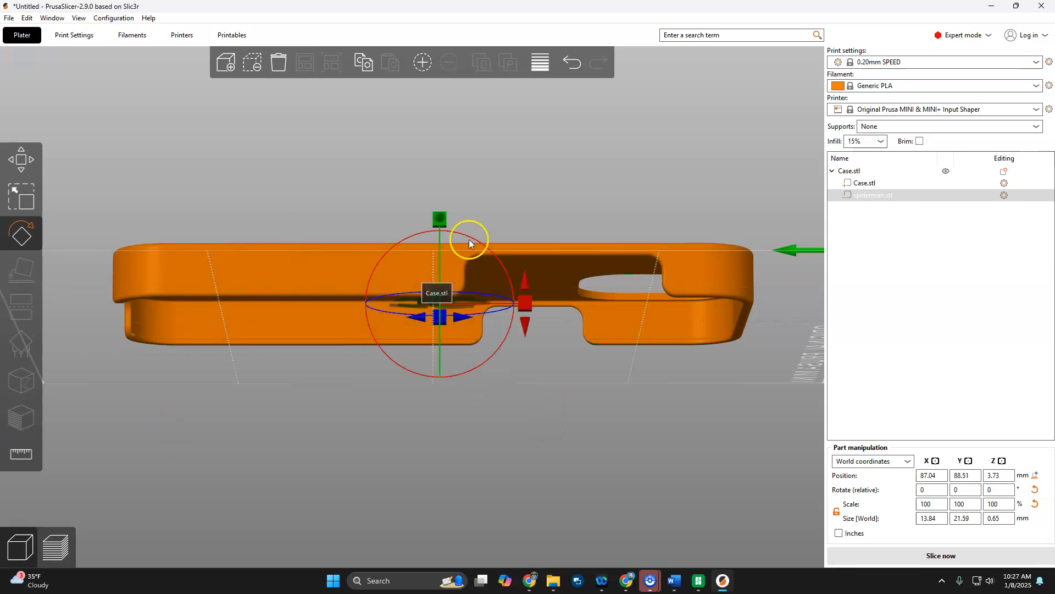
{"action": "right_click", "coordinate": [873, 195]}
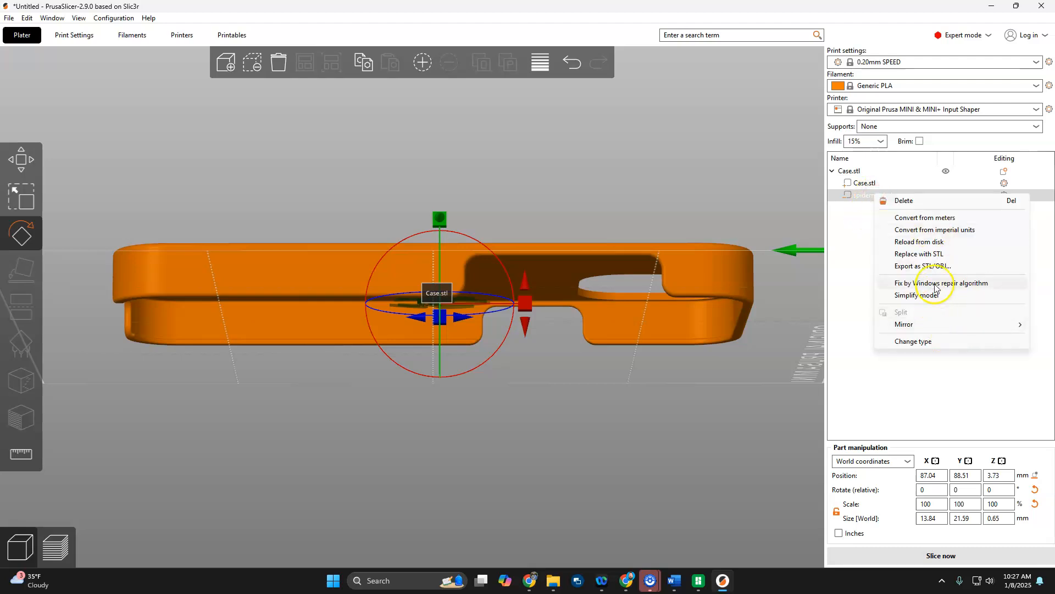
{"action": "left_click", "coordinate": [849, 370]}
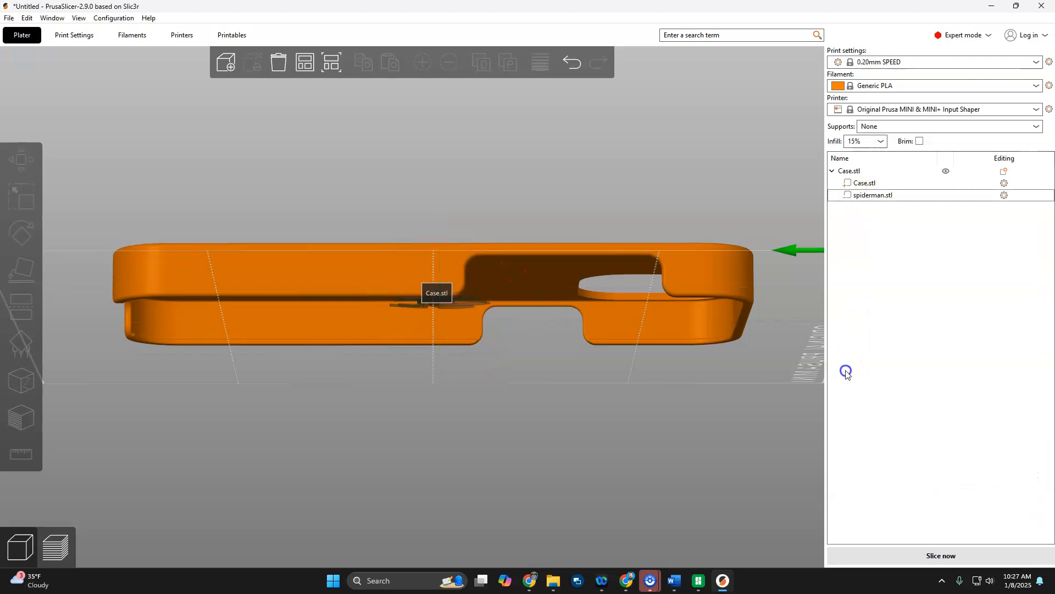
{"action": "right_click", "coordinate": [879, 195]}
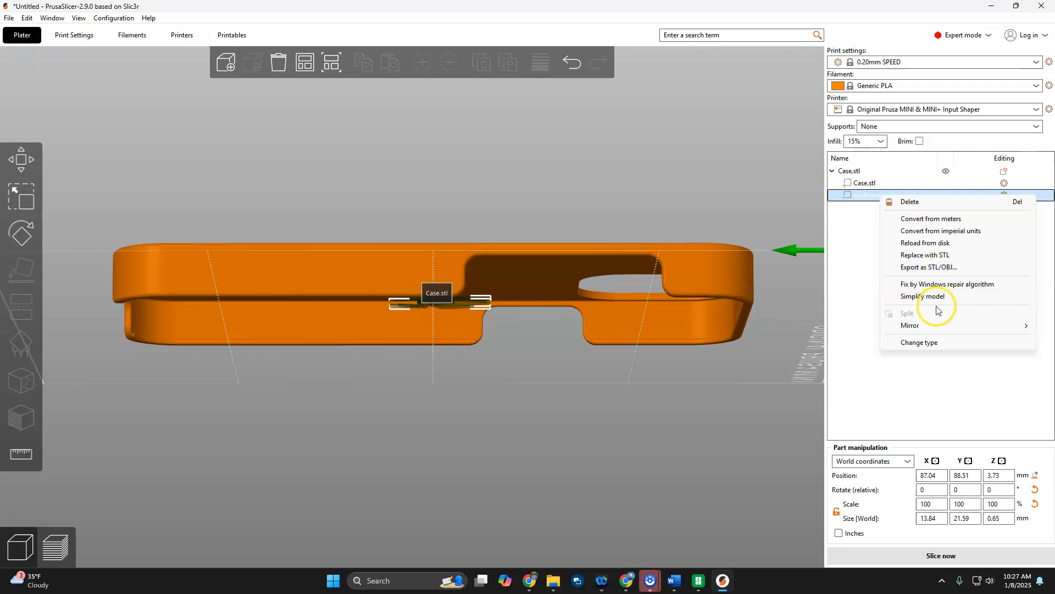
{"action": "left_click", "coordinate": [824, 342]}
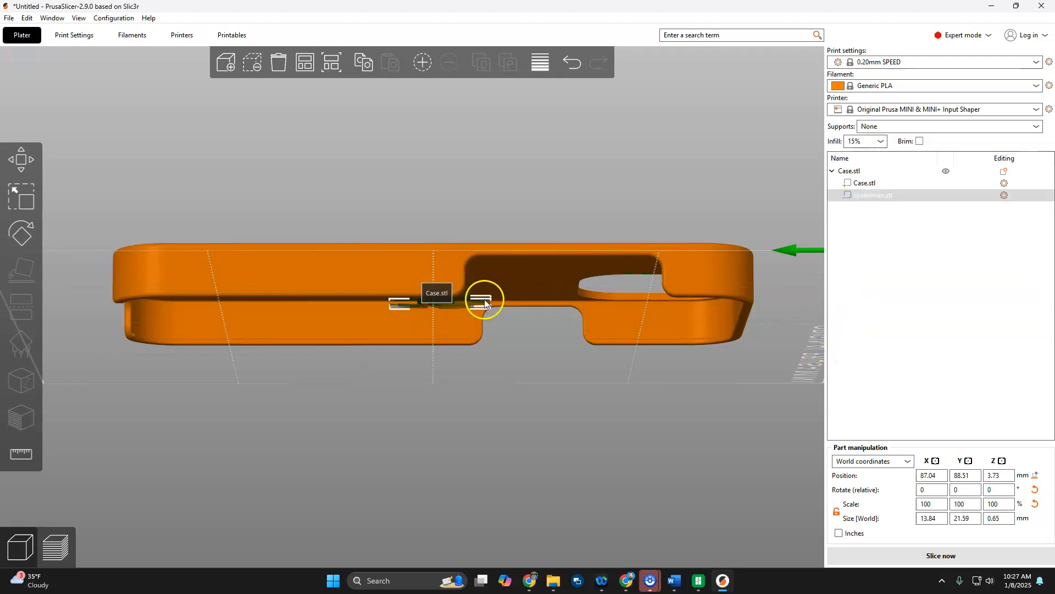
Set the spiderman negative volume's Z size to 15 mm and drop it to the bed.
{"action": "left_click", "coordinate": [999, 519]}
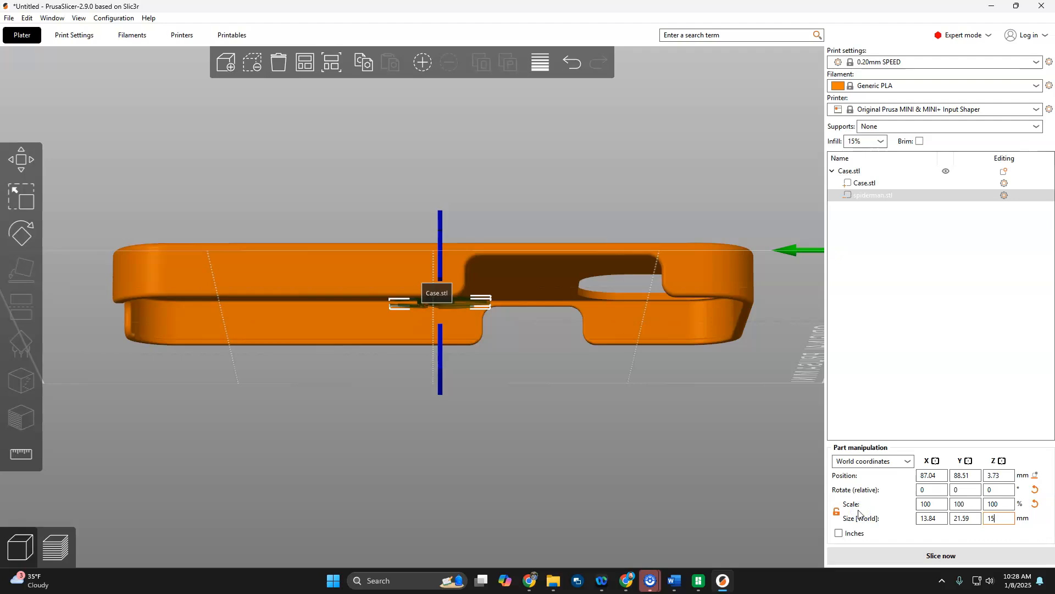
{"action": "type", "text": "15"}
{"action": "key", "text": "Return"}
{"action": "left_click_drag", "start_coordinate": [591, 460], "coordinate": [589, 481]}
{"action": "left_click", "coordinate": [1034, 476]}
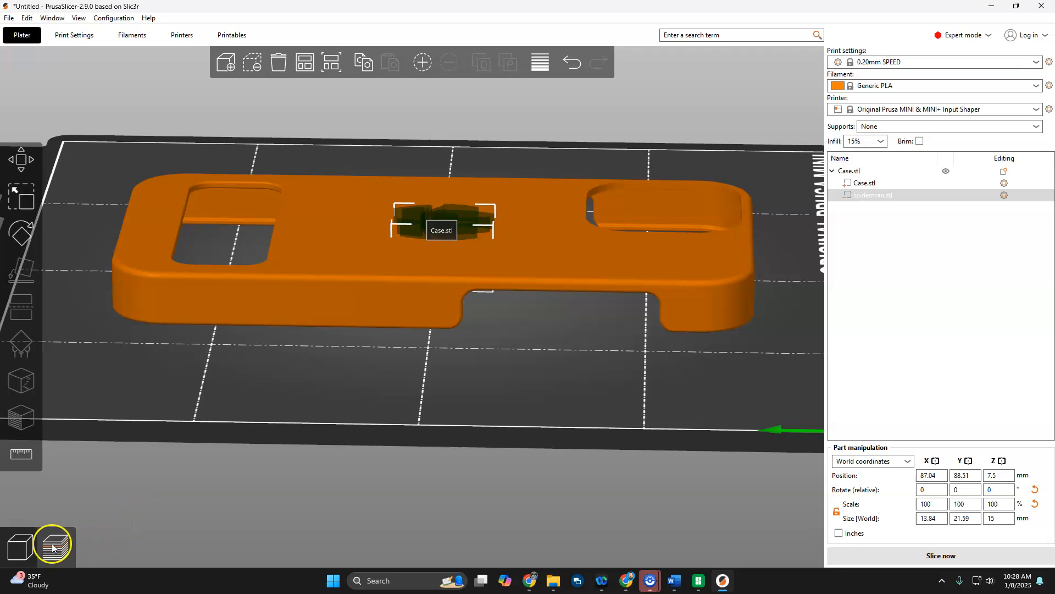
Slice the case and inspect the spiderman cutout in the layer preview.
{"action": "left_click", "coordinate": [52, 546]}
{"action": "left_click_drag", "start_coordinate": [606, 328], "coordinate": [557, 393]}
{"action": "scroll", "coordinate": [569, 332], "scroll_direction": "up", "scroll_amount": 2}
{"action": "scroll", "coordinate": [572, 329], "scroll_direction": "down", "scroll_amount": 5}
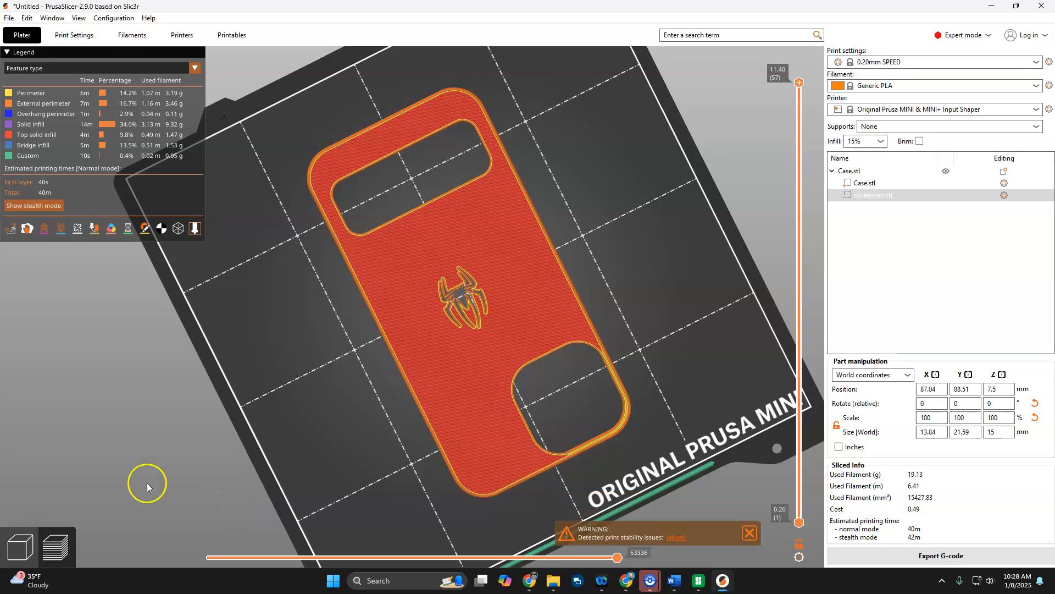
Return to the 3D editing view and delete everything from the plate.
{"action": "left_click", "coordinate": [21, 550]}
{"action": "left_click", "coordinate": [529, 334]}
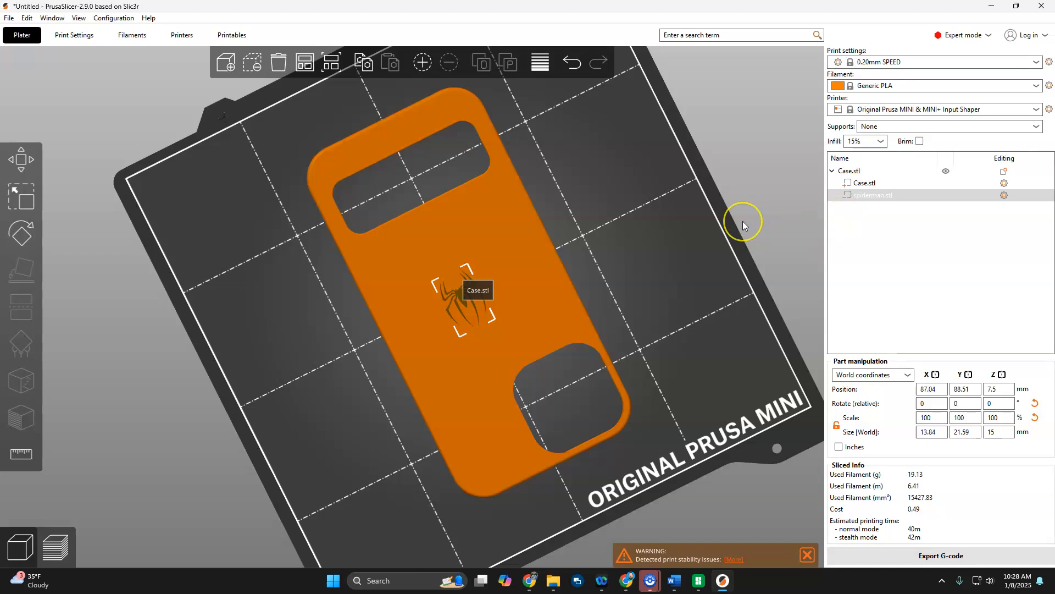
{"action": "key", "text": "ctrl+a"}
{"action": "key", "text": "Delete"}
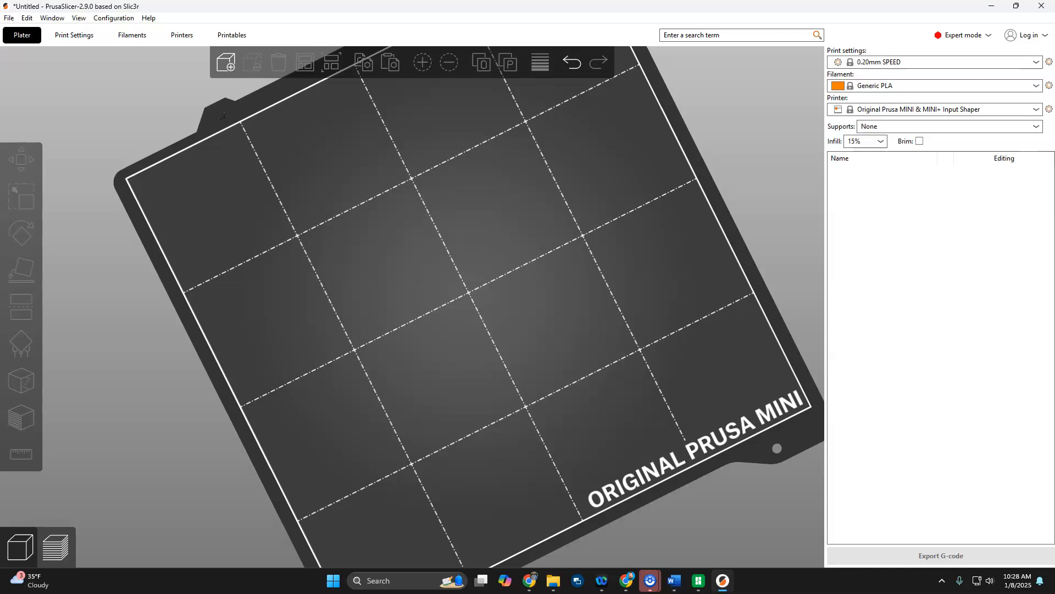
Load Gandalf.stl onto the empty plate and switch the printer to Creality CR-10 Max (0.4 mm nozzle).
{"action": "left_click_drag", "start_coordinate": [1054, 237], "coordinate": [486, 297]}
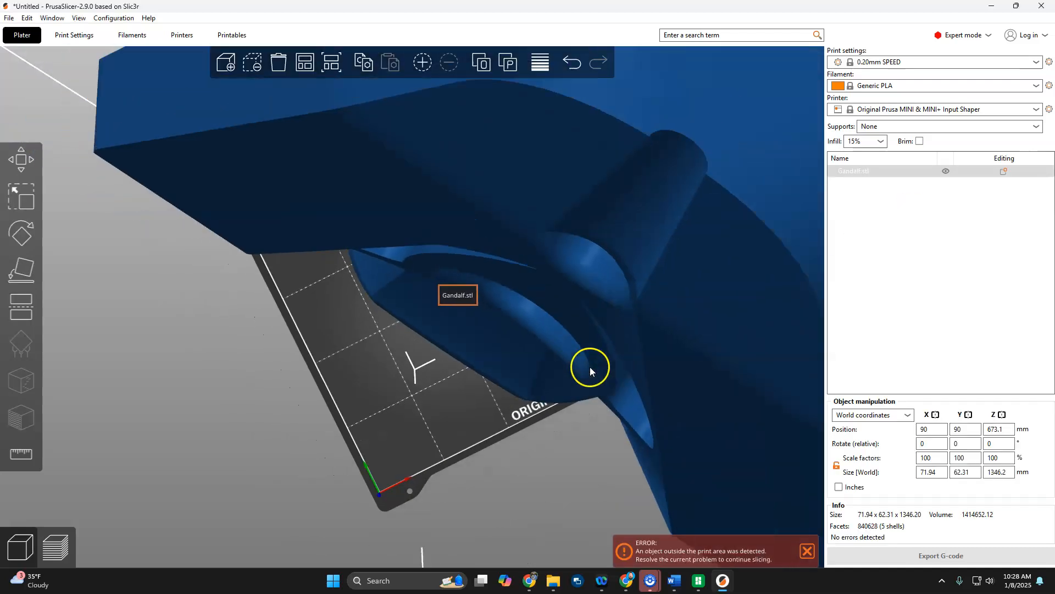
{"action": "scroll", "coordinate": [590, 368], "scroll_direction": "down", "scroll_amount": 5}
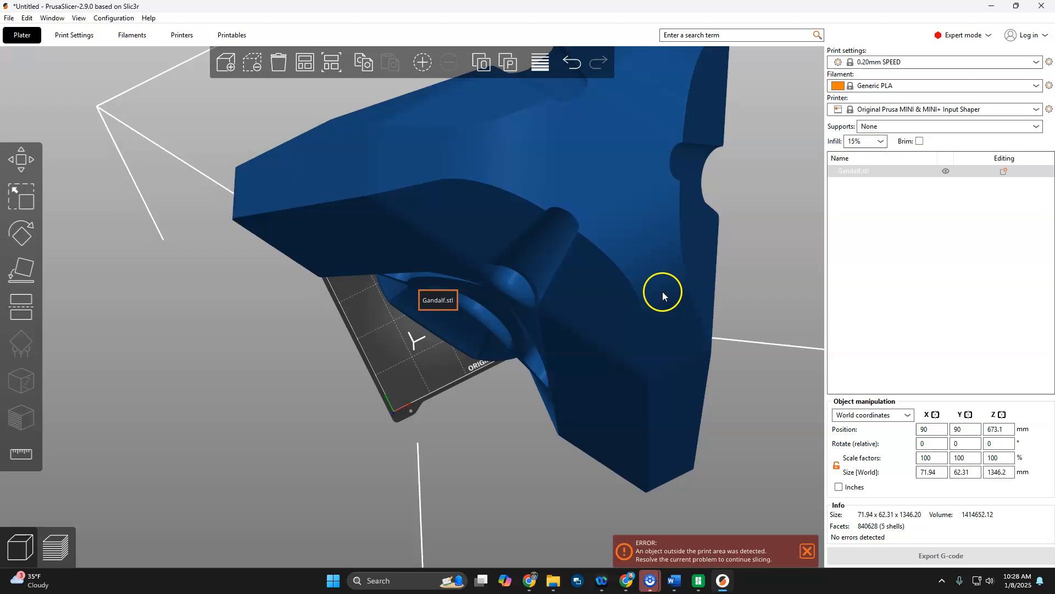
{"action": "left_click", "coordinate": [984, 112]}
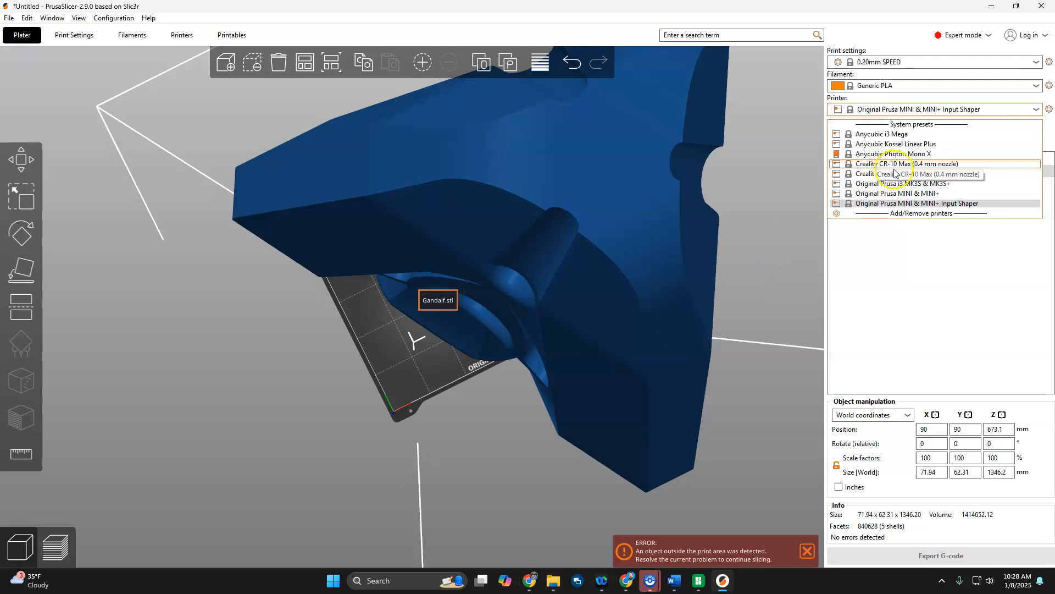
{"action": "left_click", "coordinate": [867, 163]}
Examine the full height of the Gandalf staff against the printer's bed from several angles.
{"action": "scroll", "coordinate": [519, 405], "scroll_direction": "down", "scroll_amount": 3}
{"action": "mouse_move", "coordinate": [519, 405]}
{"action": "left_mouse_down"}
{"action": "mouse_move", "coordinate": [529, 486]}
{"action": "mouse_move", "coordinate": [516, 412]}
{"action": "left_mouse_up"}
{"action": "scroll", "coordinate": [513, 396], "scroll_direction": "down", "scroll_amount": 11}
{"action": "scroll", "coordinate": [450, 225], "scroll_direction": "up", "scroll_amount": 5}
{"action": "left_click_drag", "start_coordinate": [452, 197], "coordinate": [447, 229]}
{"action": "scroll", "coordinate": [402, 249], "scroll_direction": "down", "scroll_amount": 4}
{"action": "right_click_drag", "start_coordinate": [409, 239], "coordinate": [434, 337]}
{"action": "scroll", "coordinate": [429, 280], "scroll_direction": "up", "scroll_amount": 6}
{"action": "scroll", "coordinate": [439, 301], "scroll_direction": "up", "scroll_amount": 3}
{"action": "scroll", "coordinate": [452, 313], "scroll_direction": "down", "scroll_amount": 6}
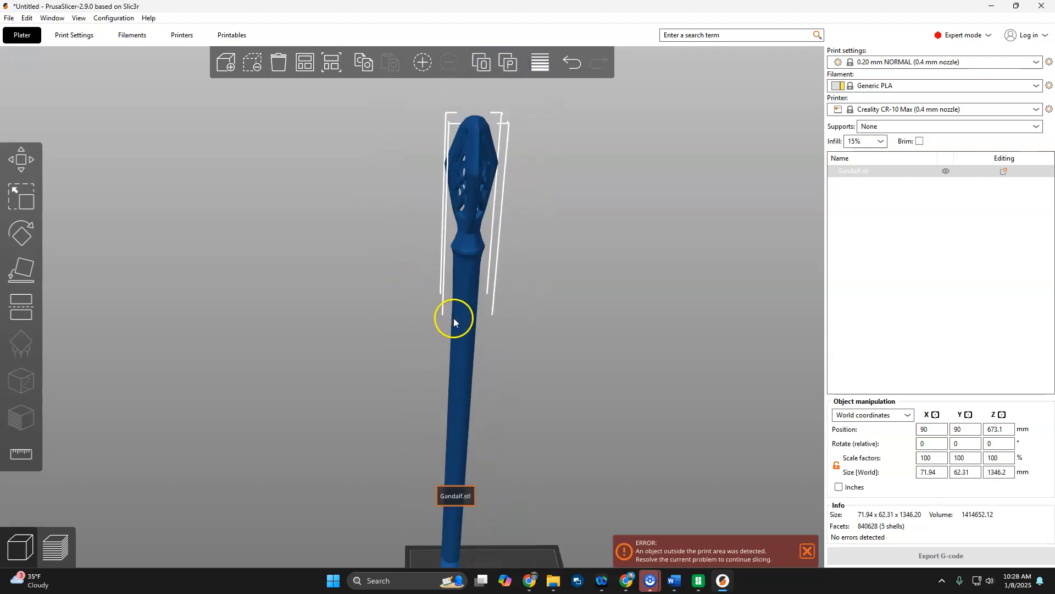
{"action": "scroll", "coordinate": [452, 357], "scroll_direction": "up", "scroll_amount": 2}
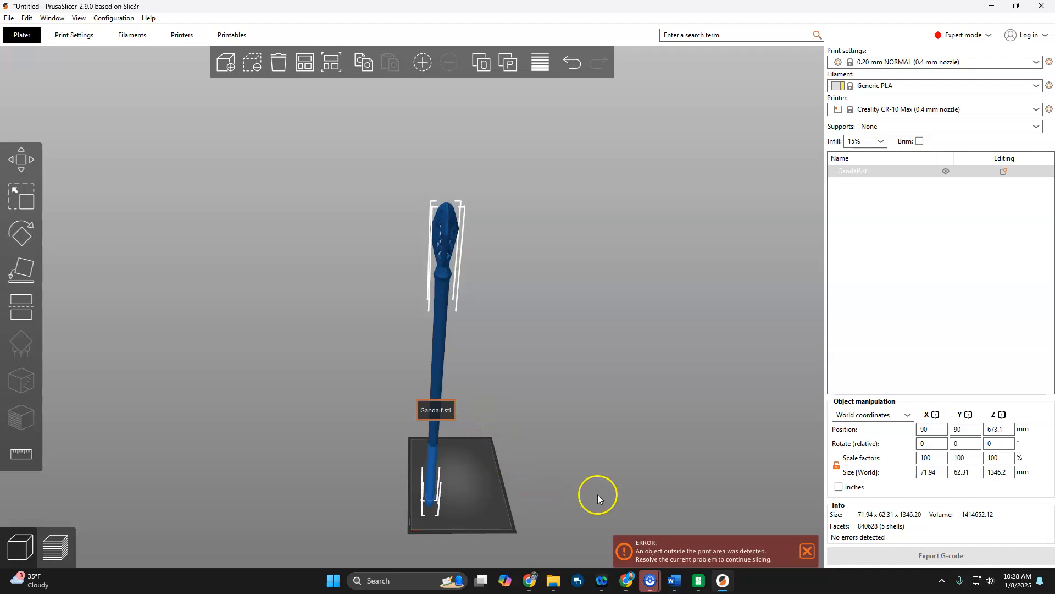
Split the Gandalf staff into parts.
{"action": "left_click", "coordinate": [618, 382]}
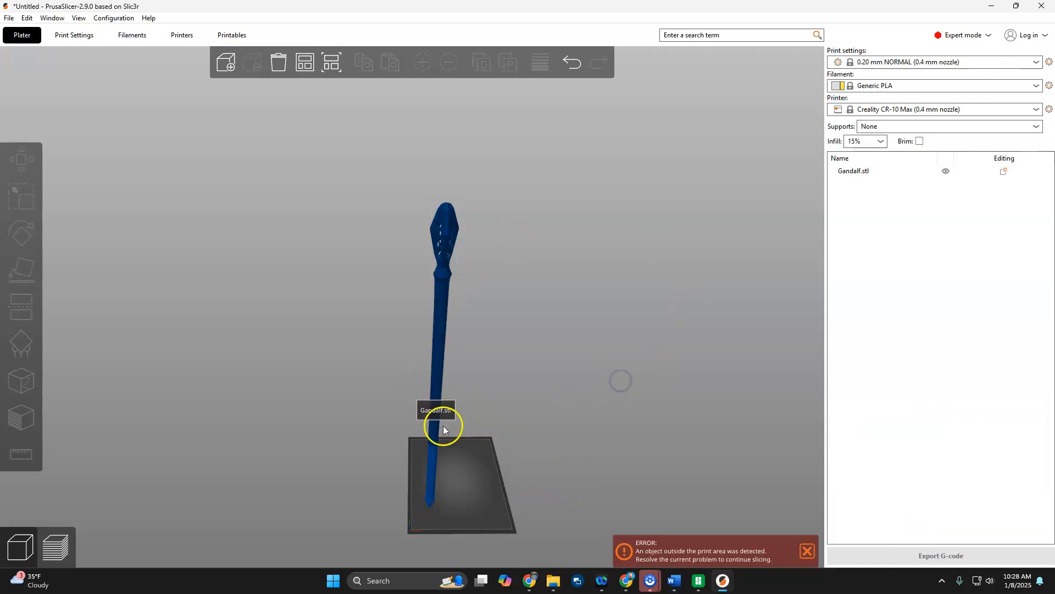
{"action": "left_click", "coordinate": [431, 477]}
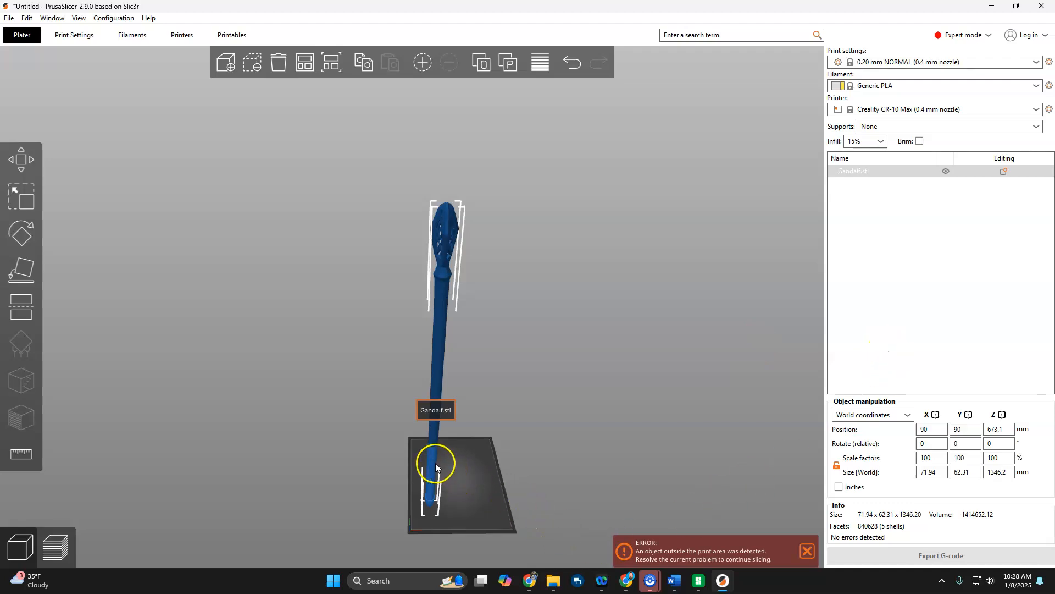
{"action": "right_click", "coordinate": [432, 462]}
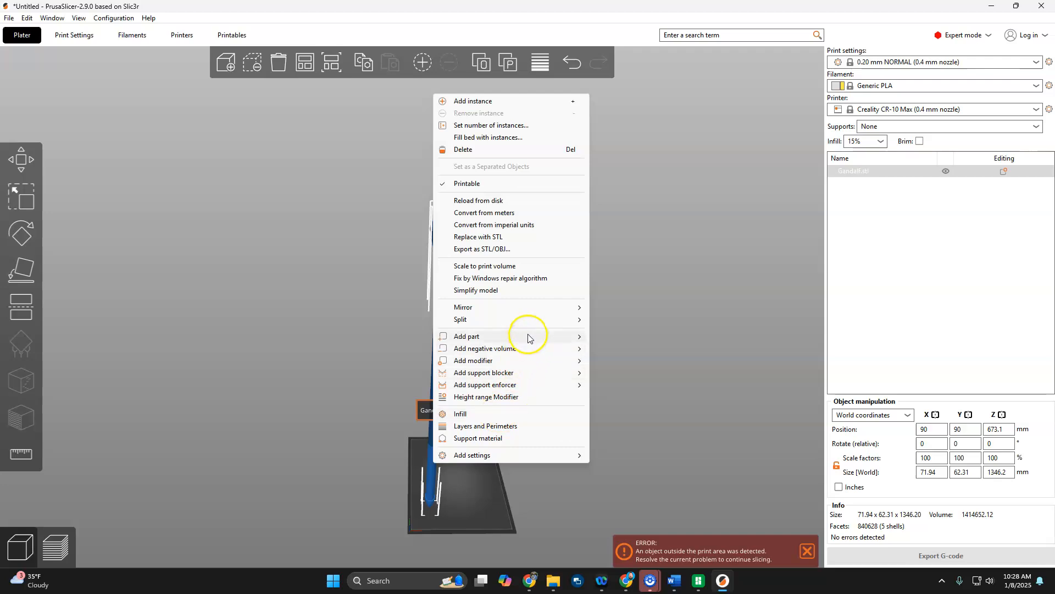
{"action": "mouse_move", "coordinate": [529, 323]}
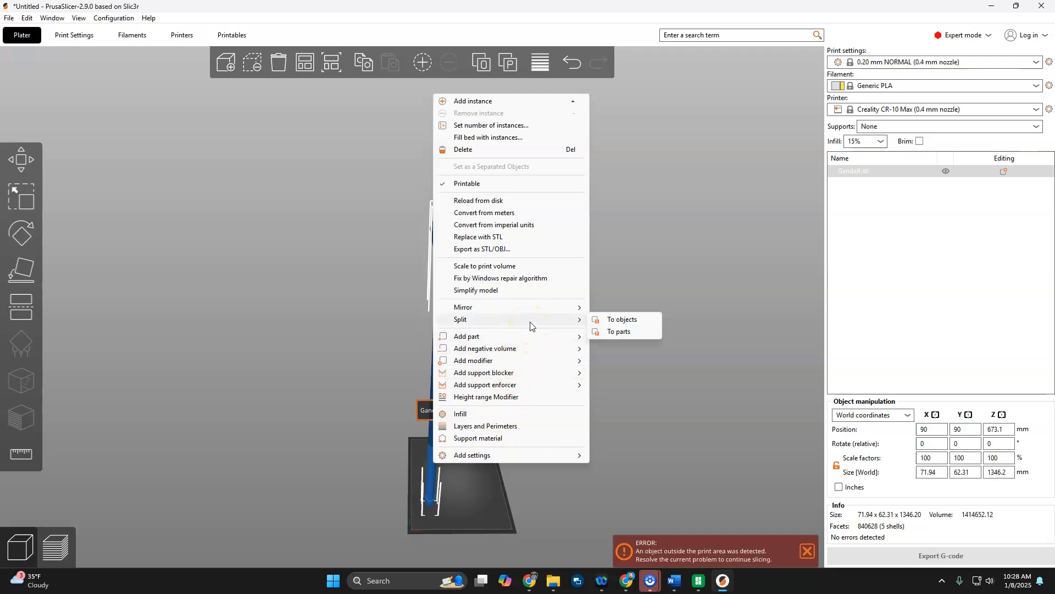
{"action": "left_click", "coordinate": [620, 332]}
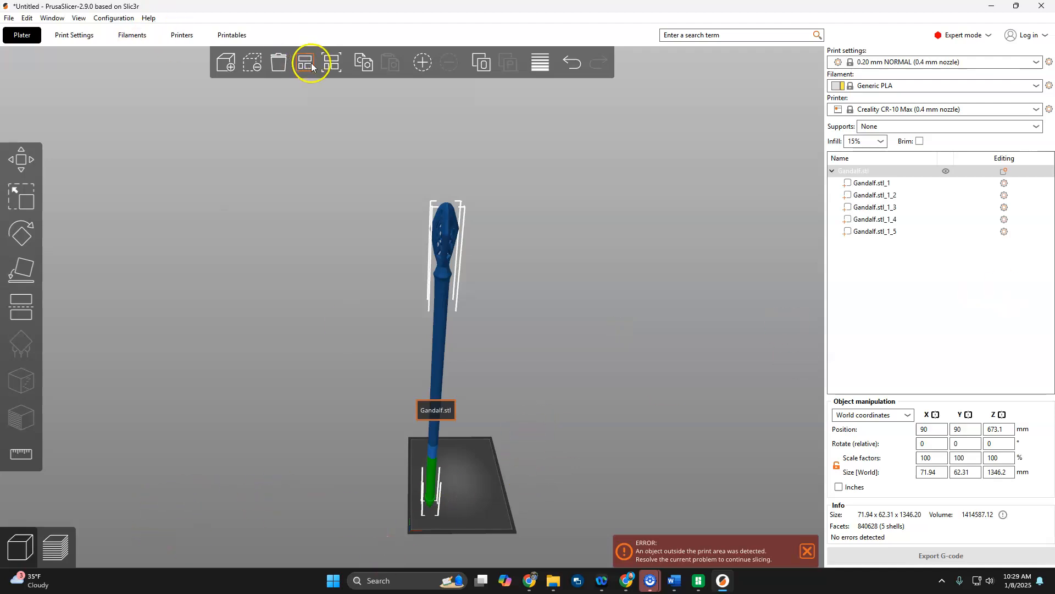
Move the split staff to about X 158.3 mm and Y 56.52 mm and select individual parts to check them.
{"action": "left_click_drag", "start_coordinate": [431, 483], "coordinate": [461, 434]}
{"action": "left_click", "coordinate": [876, 196]}
{"action": "left_click", "coordinate": [867, 220]}
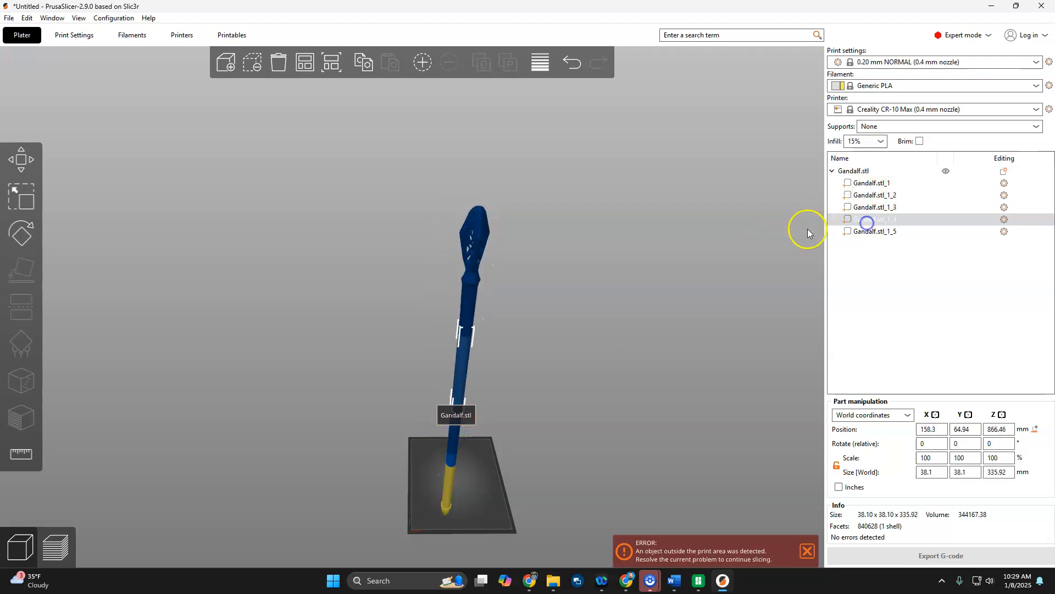
{"action": "left_click_drag", "start_coordinate": [470, 238], "coordinate": [491, 262]}
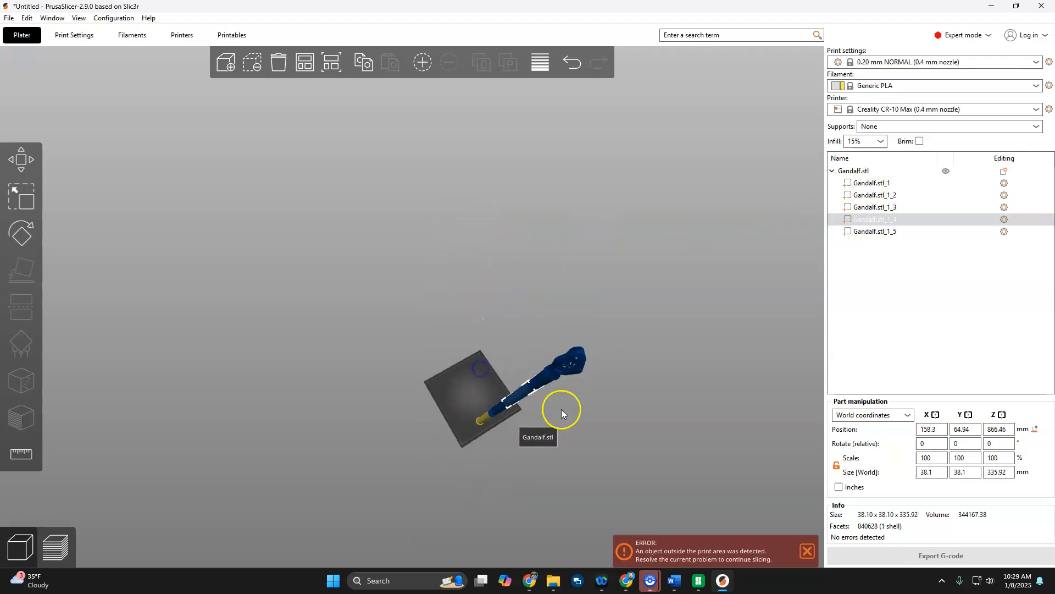
{"action": "left_click", "coordinate": [578, 433]}
{"action": "left_click_drag", "start_coordinate": [529, 397], "coordinate": [447, 380]}
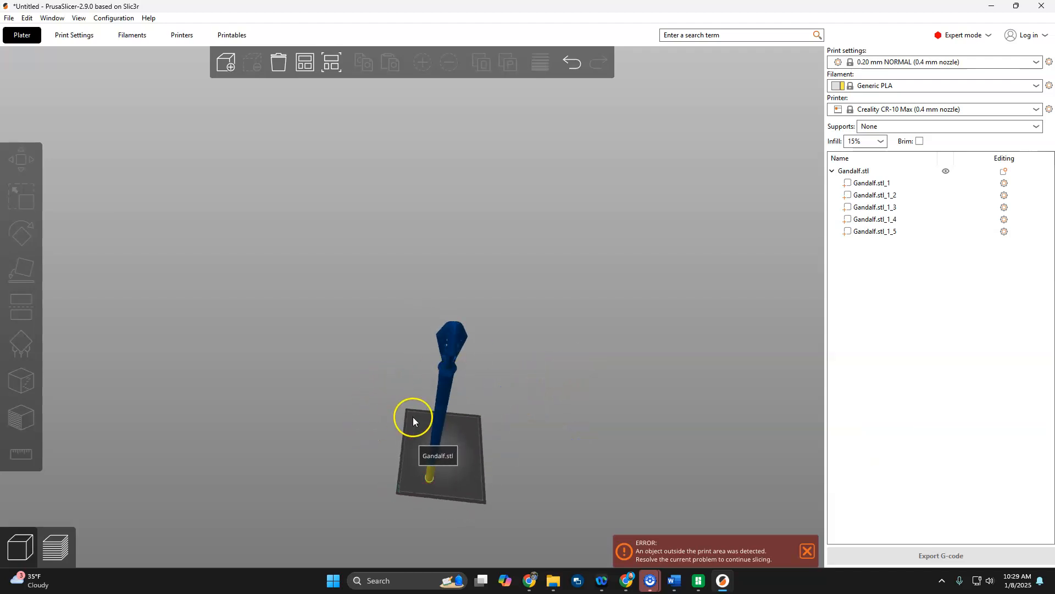
Undo the staff's move and its split into parts, and clear the selection.
{"action": "key", "text": "ctrl+z"}
{"action": "key", "text": "ctrl+z"}
{"action": "key", "text": "ctrl+z"}
{"action": "key", "text": "ctrl+z"}
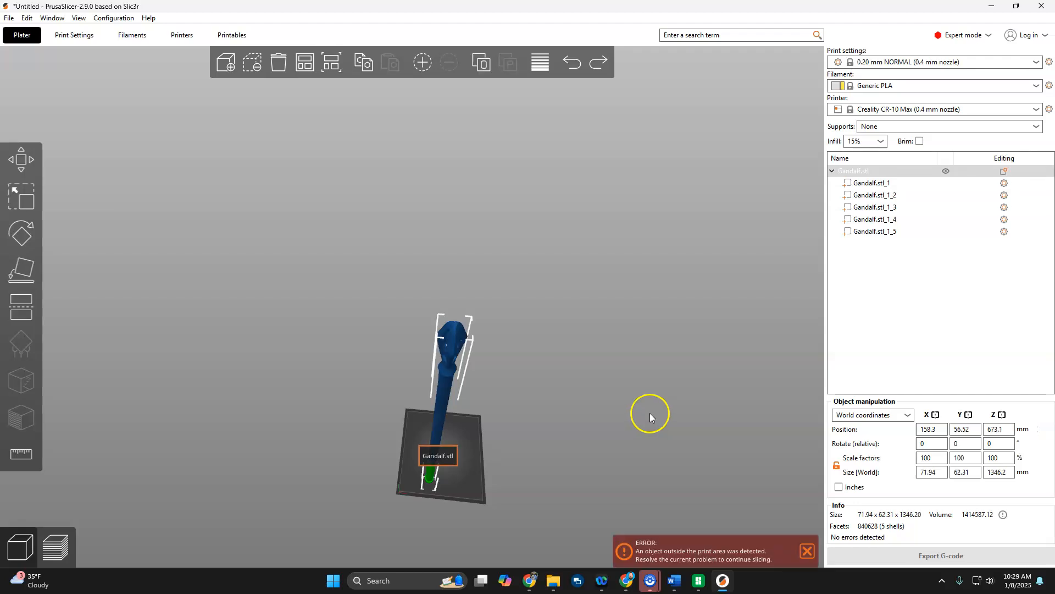
{"action": "key", "text": "ctrl+z"}
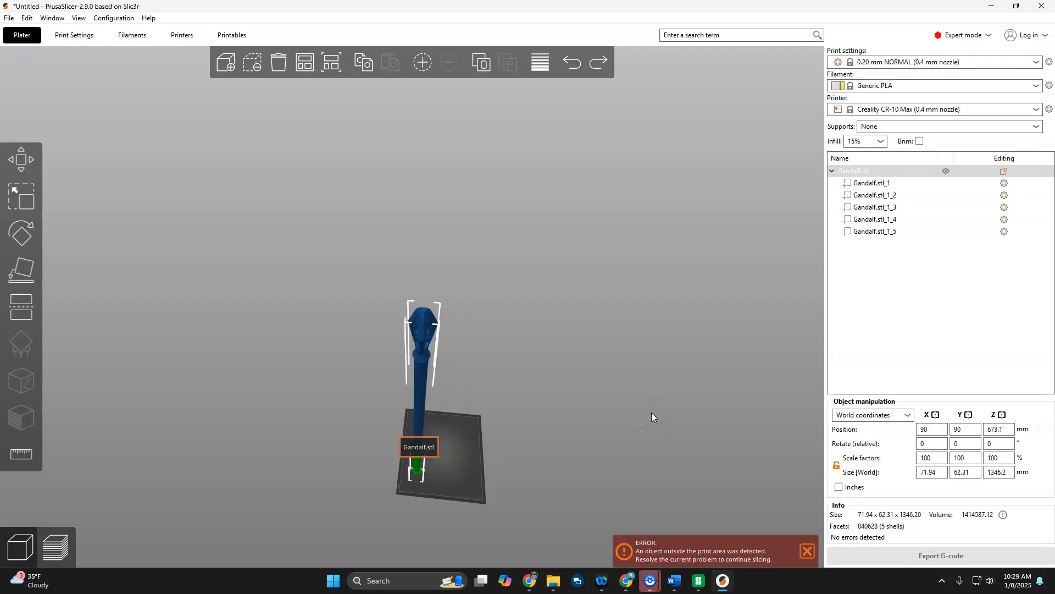
{"action": "left_click", "coordinate": [657, 407]}
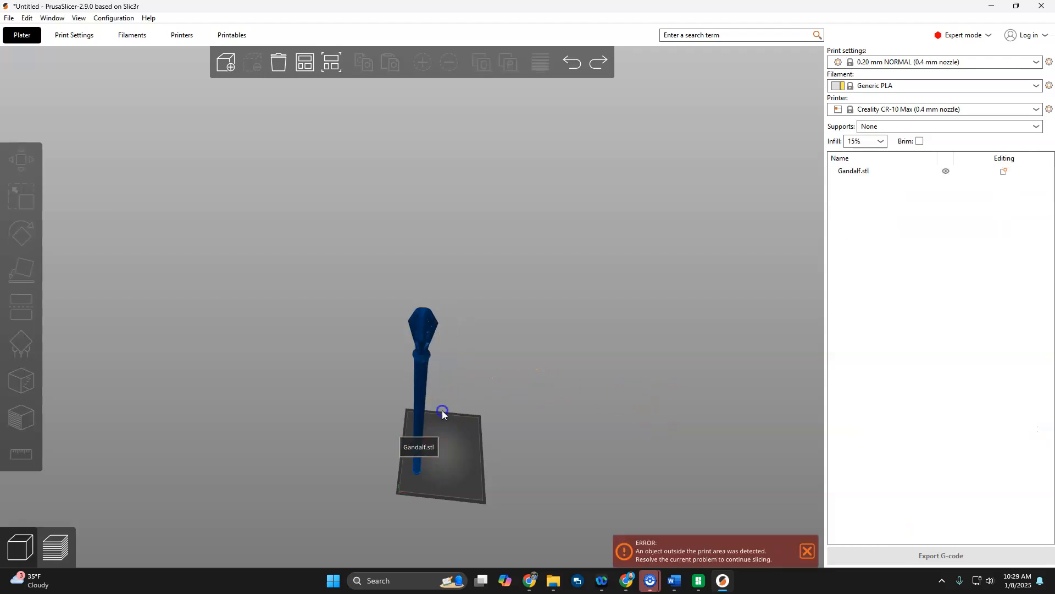
Split the Gandalf staff into separate objects.
{"action": "left_click", "coordinate": [424, 379]}
{"action": "right_click", "coordinate": [422, 381]}
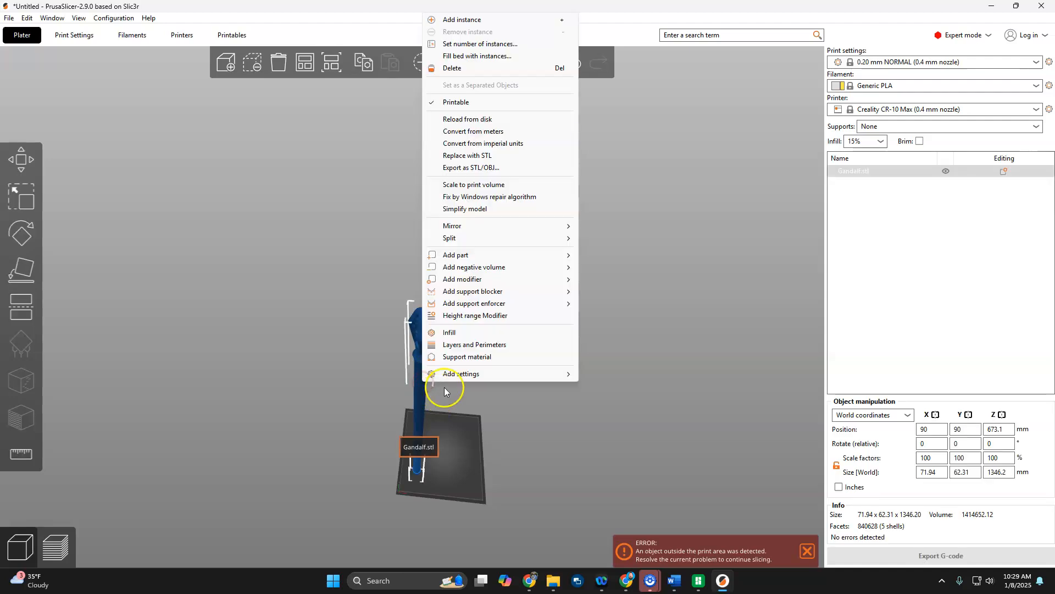
{"action": "mouse_move", "coordinate": [484, 238]}
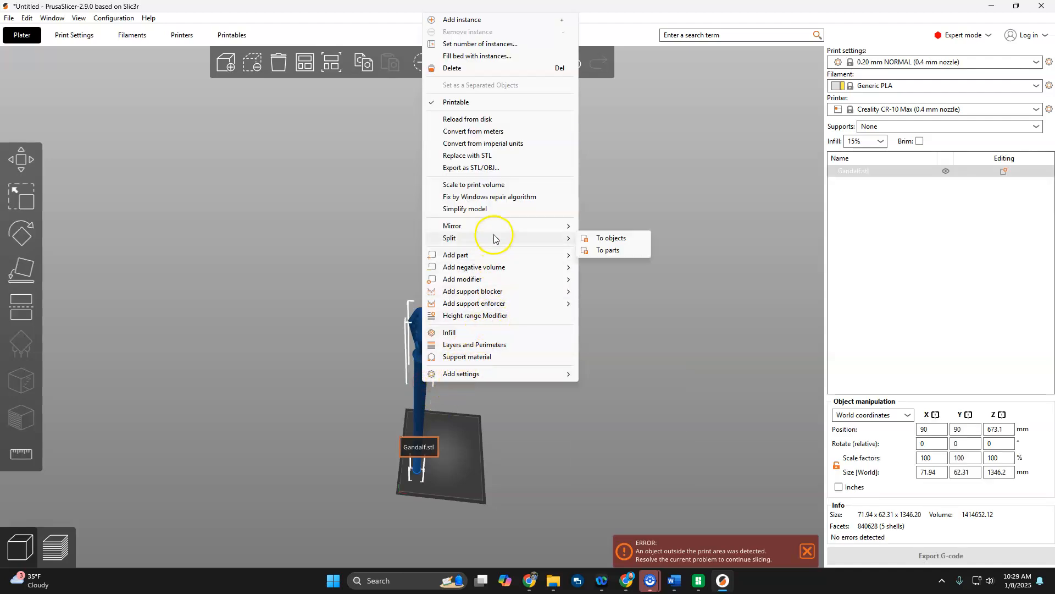
{"action": "left_click", "coordinate": [625, 238]}
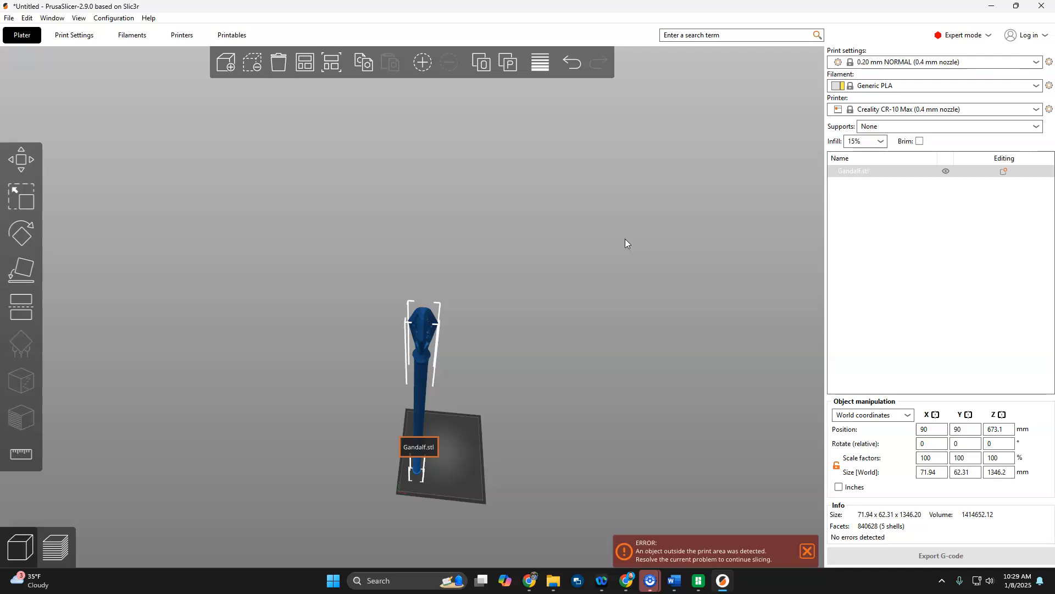
Arrange the separate Gandalf staff pieces on the bed, check their layout and deselect them.
{"action": "left_click_drag", "start_coordinate": [579, 308], "coordinate": [448, 283]}
{"action": "scroll", "coordinate": [426, 411], "scroll_direction": "up", "scroll_amount": 3}
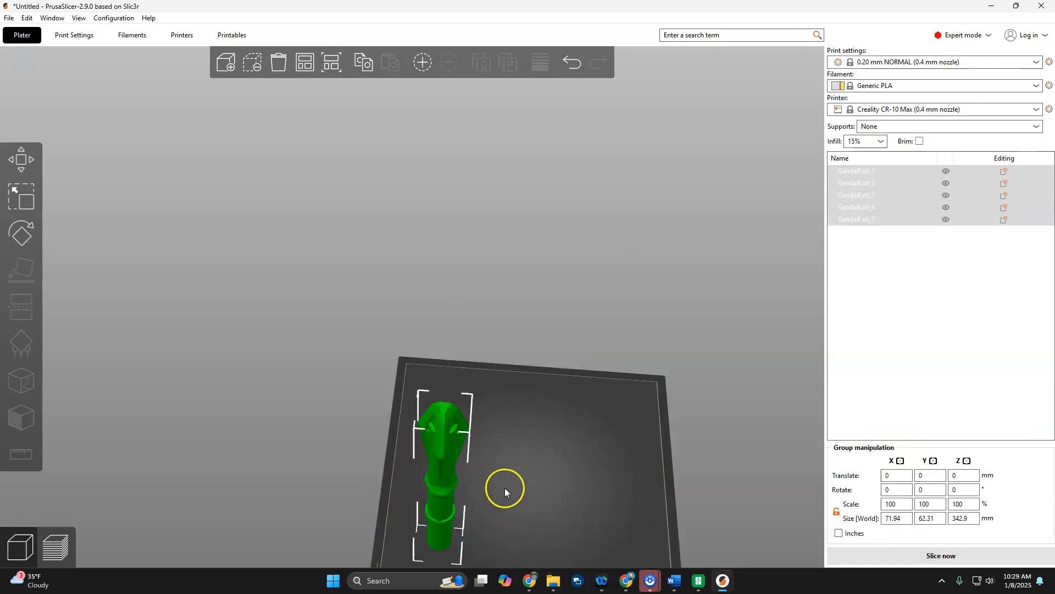
{"action": "scroll", "coordinate": [526, 478], "scroll_direction": "up", "scroll_amount": 5}
{"action": "left_click_drag", "start_coordinate": [518, 447], "coordinate": [522, 480]}
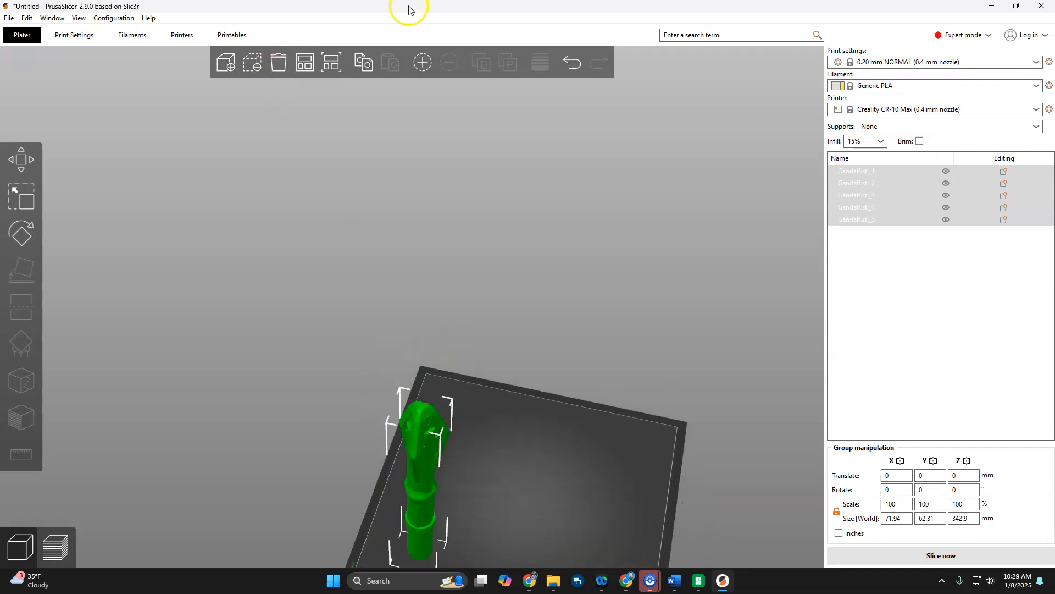
{"action": "left_click", "coordinate": [305, 67]}
{"action": "left_click_drag", "start_coordinate": [625, 501], "coordinate": [665, 478]}
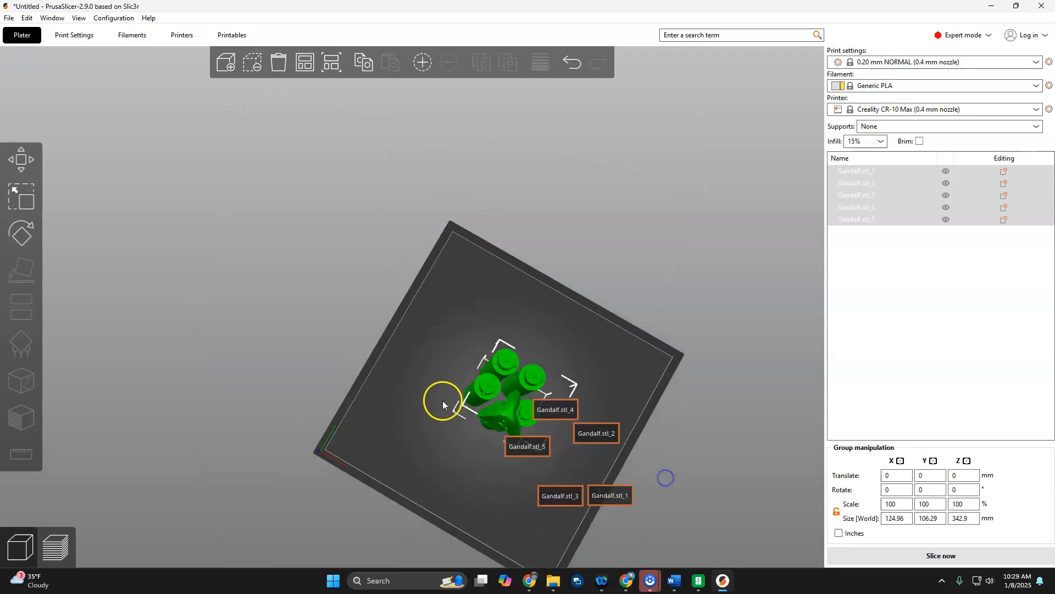
{"action": "scroll", "coordinate": [638, 386], "scroll_direction": "up", "scroll_amount": 3}
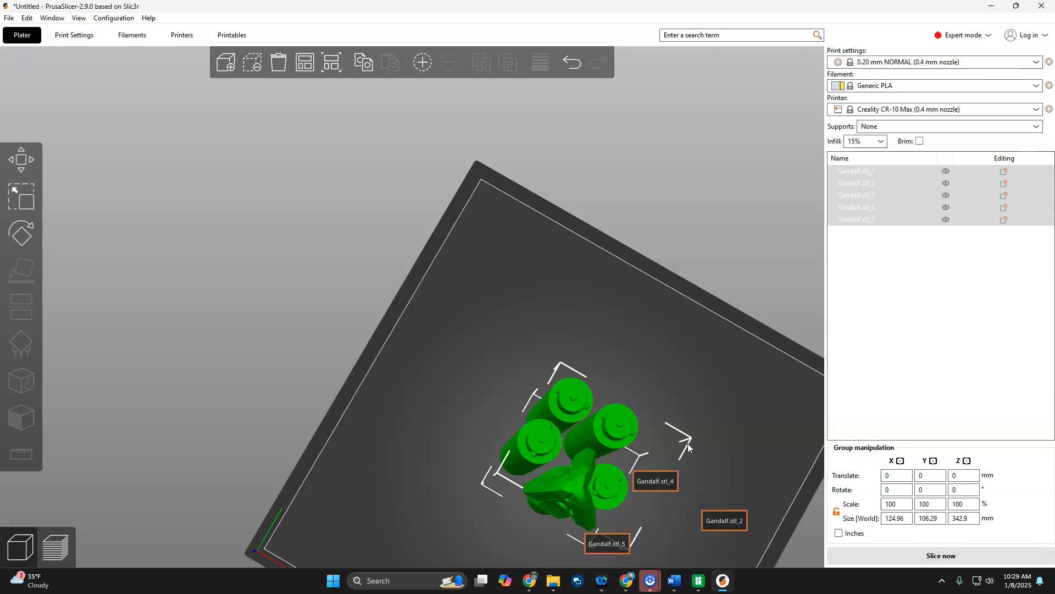
{"action": "left_click", "coordinate": [578, 297]}
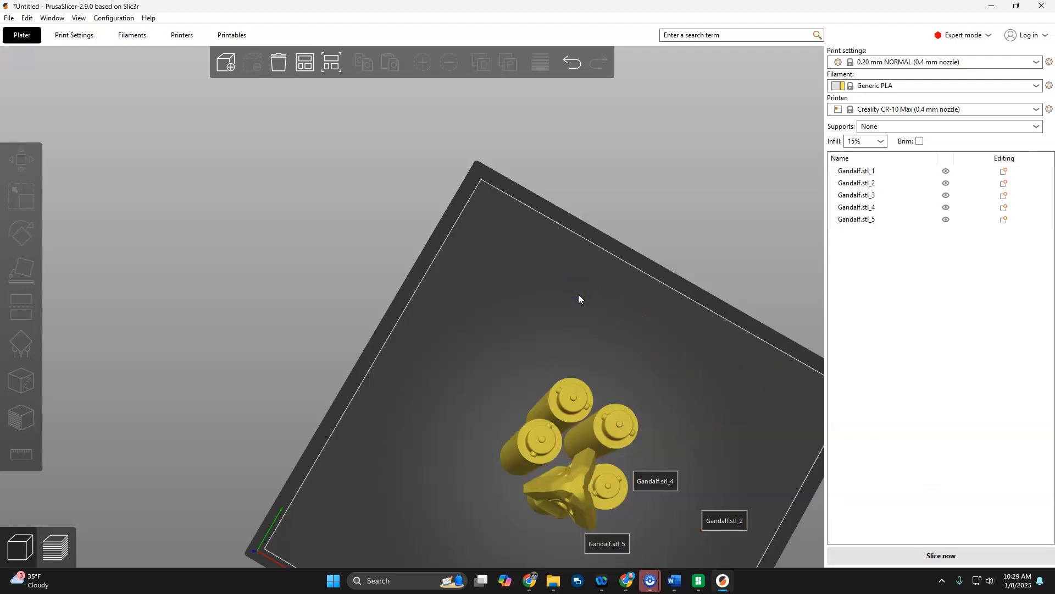
Select all the Gandalf staff pieces and delete them from the bed.
{"action": "scroll", "coordinate": [579, 294], "scroll_direction": "down", "scroll_amount": 2}
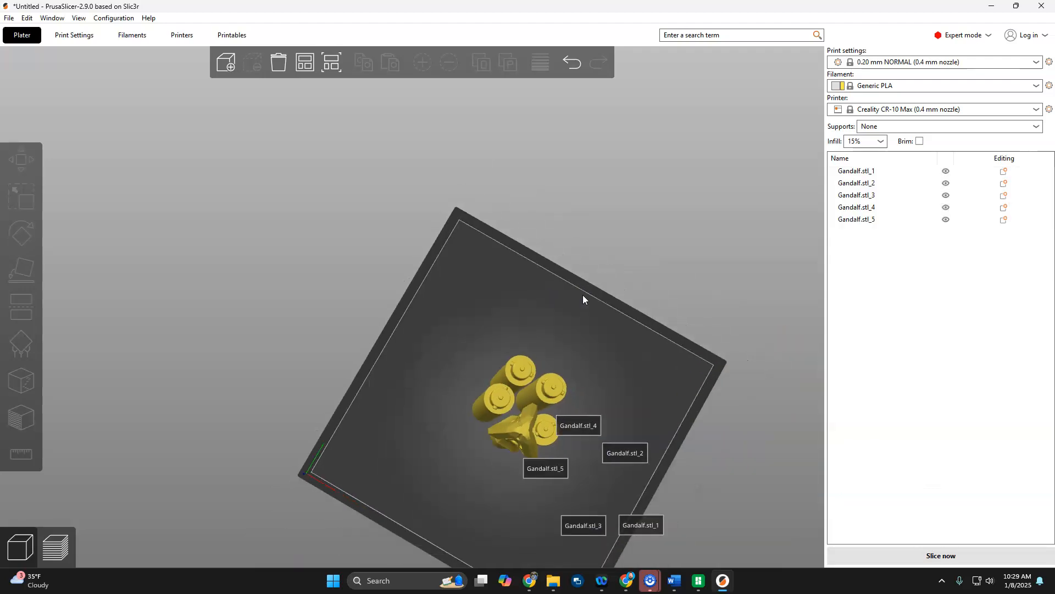
{"action": "key", "text": "ctrl+a"}
{"action": "key", "text": "Delete"}
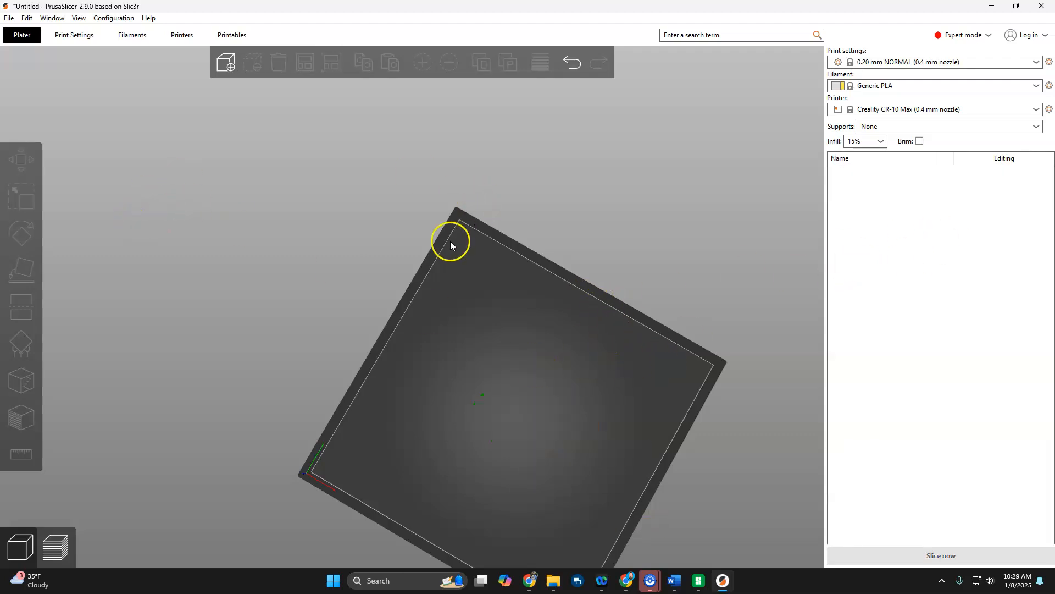
Add a box shape to the empty bed.
{"action": "right_click", "coordinate": [536, 408]}
{"action": "mouse_move", "coordinate": [586, 417]}
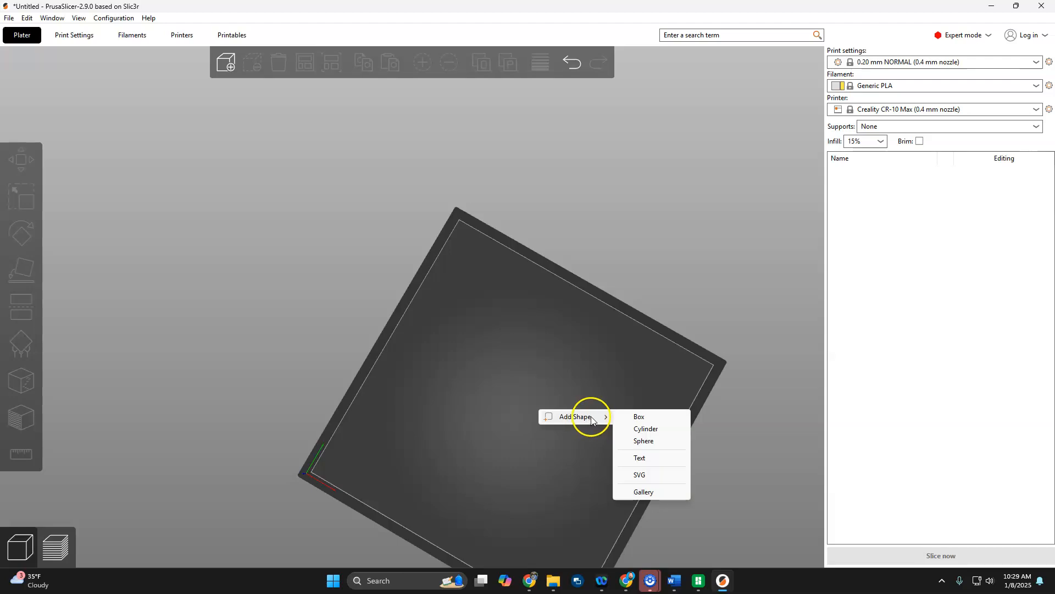
{"action": "left_click", "coordinate": [661, 421]}
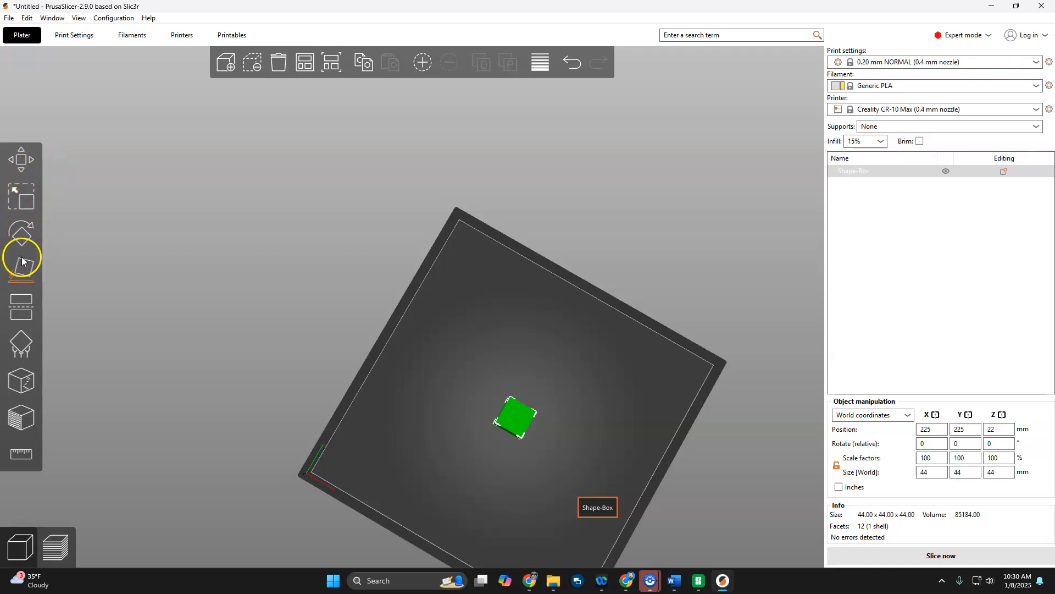
Scale the box uniformly to about 296.19 mm per side and check how it fits on the bed.
{"action": "left_click", "coordinate": [22, 207]}
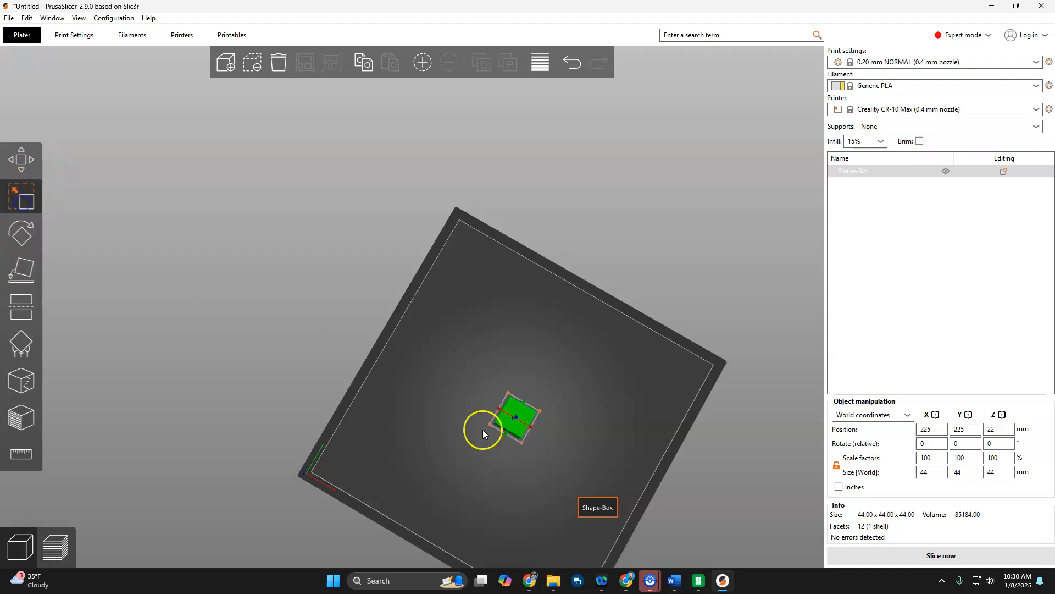
{"action": "left_click_drag", "start_coordinate": [508, 389], "coordinate": [465, 252]}
{"action": "left_click", "coordinate": [839, 486]}
{"action": "left_click", "coordinate": [839, 487]}
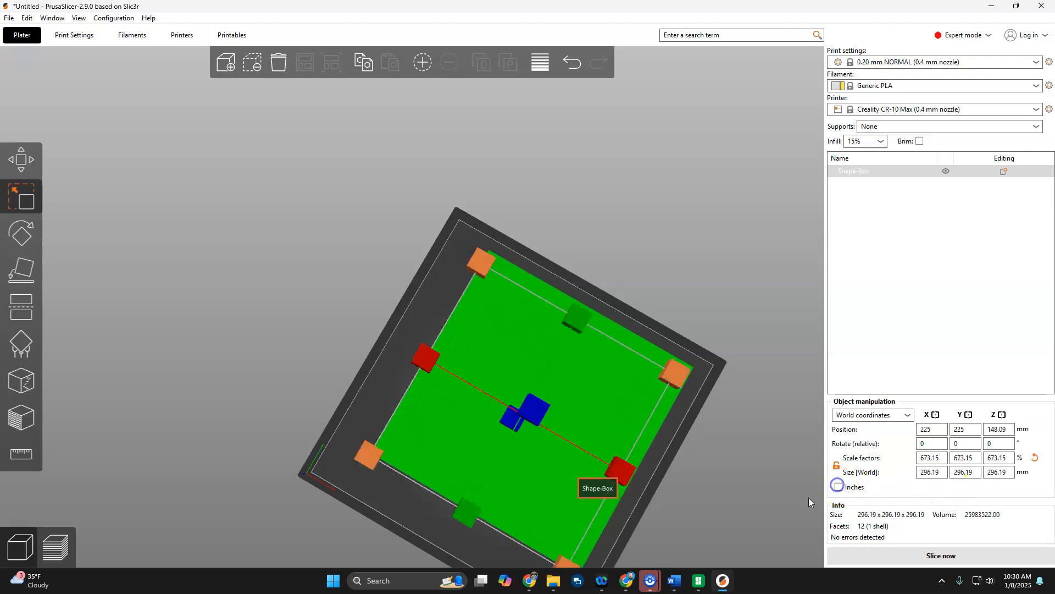
{"action": "left_click", "coordinate": [794, 419]}
{"action": "left_click_drag", "start_coordinate": [724, 433], "coordinate": [701, 269]}
{"action": "left_click", "coordinate": [503, 450]}
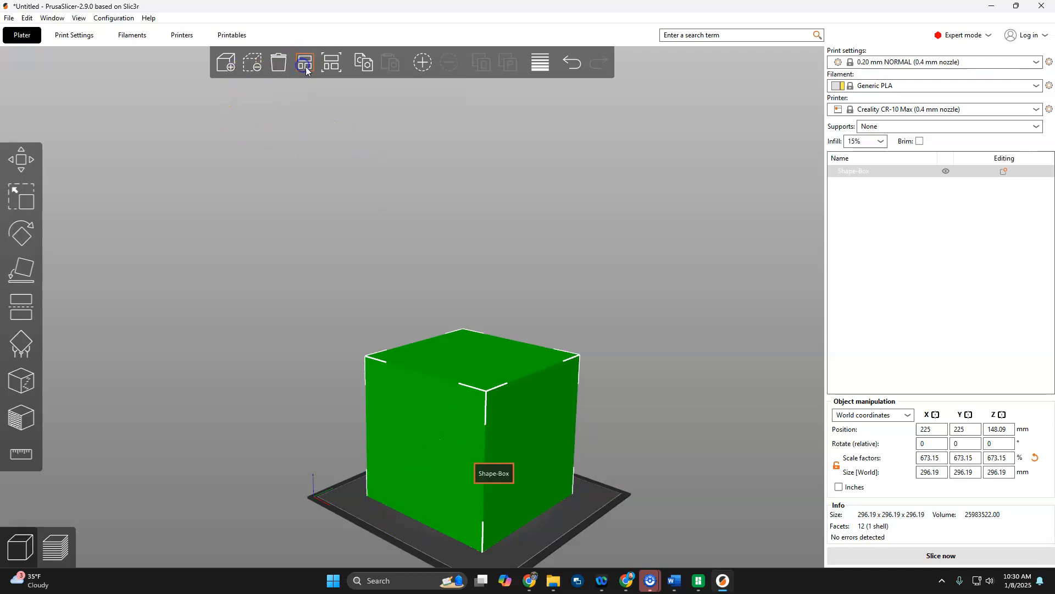
{"action": "left_click_drag", "start_coordinate": [297, 306], "coordinate": [297, 377]}
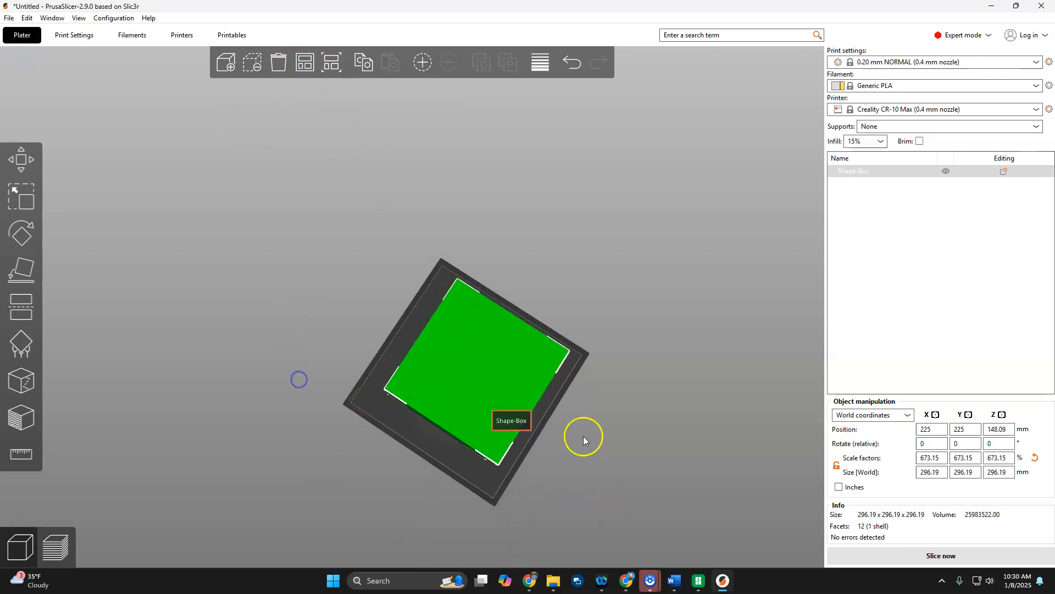
{"action": "scroll", "coordinate": [663, 434], "scroll_direction": "up", "scroll_amount": 3}
{"action": "right_click_drag", "start_coordinate": [713, 444], "coordinate": [614, 276]}
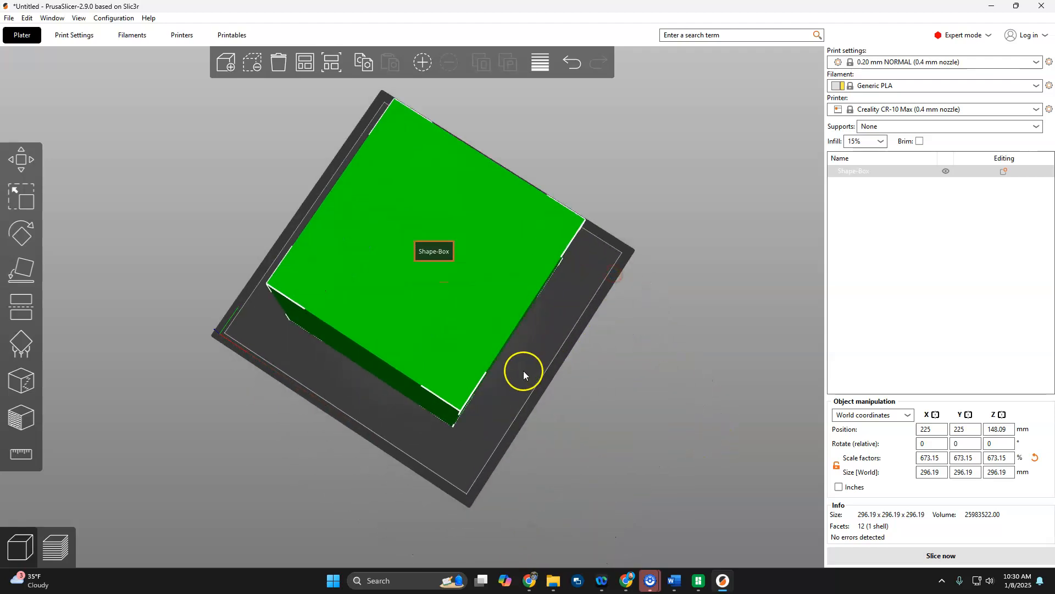
Enable the brim and add the helper_disk.stl shape from the shape gallery.
{"action": "left_click", "coordinate": [920, 142]}
{"action": "scroll", "coordinate": [615, 387], "scroll_direction": "up", "scroll_amount": 2}
{"action": "right_click", "coordinate": [583, 420]}
{"action": "left_click", "coordinate": [609, 427]}
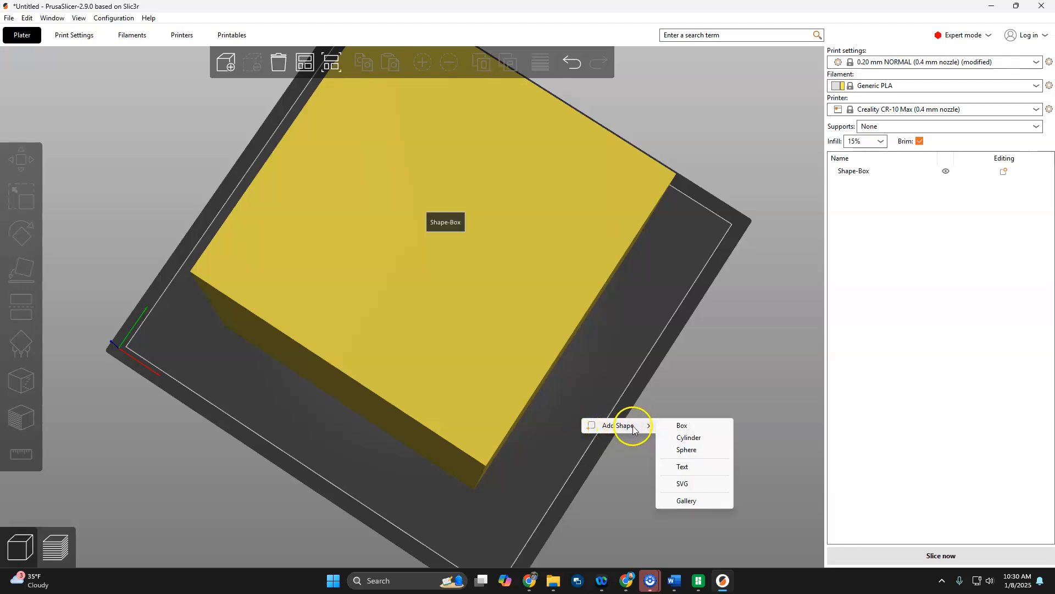
{"action": "left_click", "coordinate": [687, 501]}
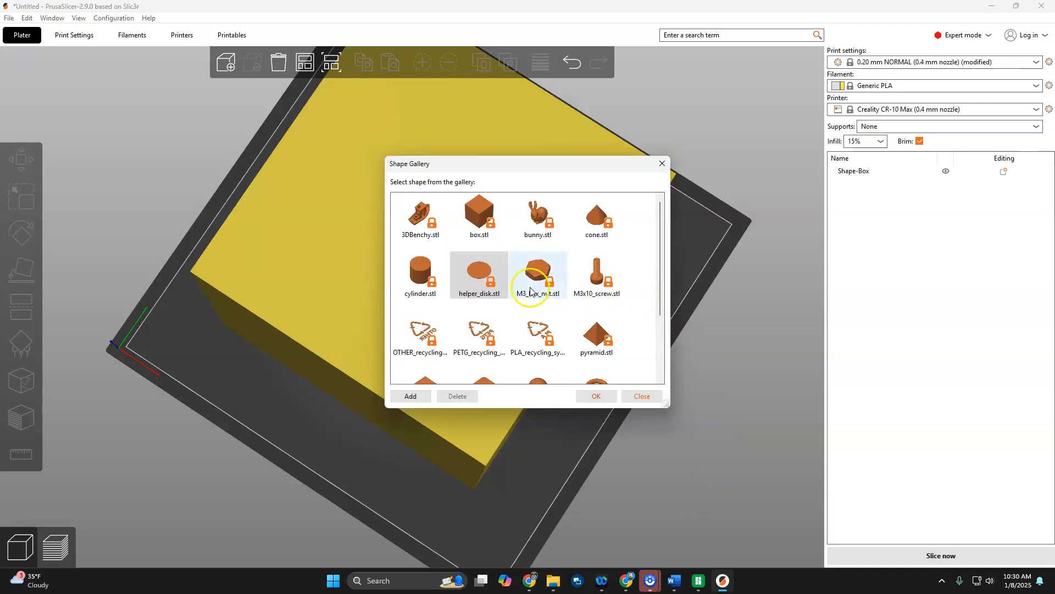
{"action": "left_click", "coordinate": [482, 275]}
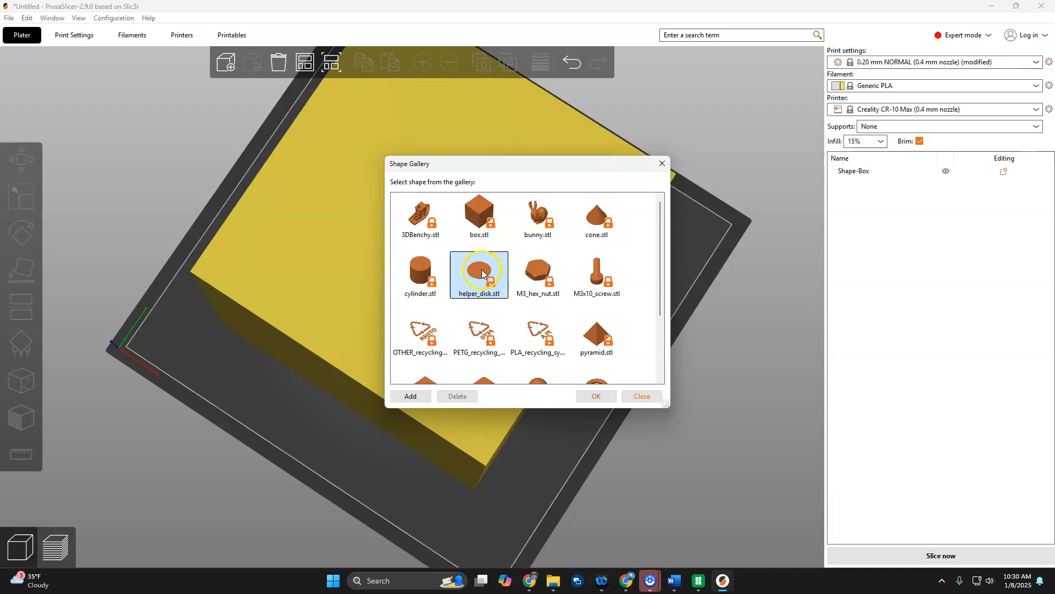
{"action": "left_click", "coordinate": [600, 396]}
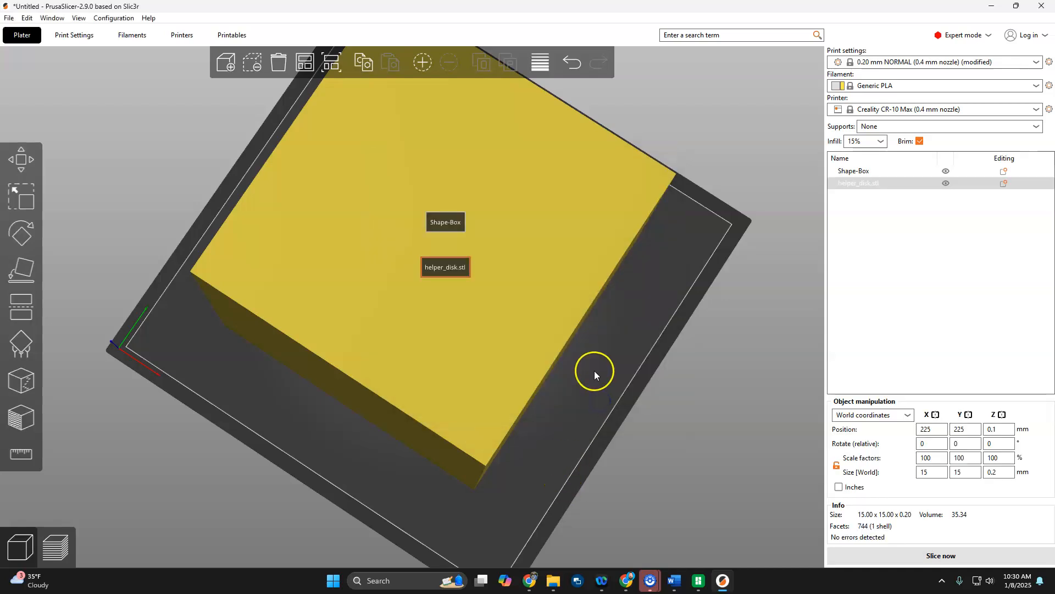
Shift the box aside to reach the helper disk, reposition the disk, and return the box to about X 210.89 mm and Y 239.29 mm.
{"action": "scroll", "coordinate": [594, 370], "scroll_direction": "down", "scroll_amount": 6}
{"action": "right_click_drag", "start_coordinate": [522, 423], "coordinate": [524, 295]}
{"action": "left_click_drag", "start_coordinate": [509, 344], "coordinate": [526, 243]}
{"action": "left_click_drag", "start_coordinate": [361, 403], "coordinate": [439, 311]}
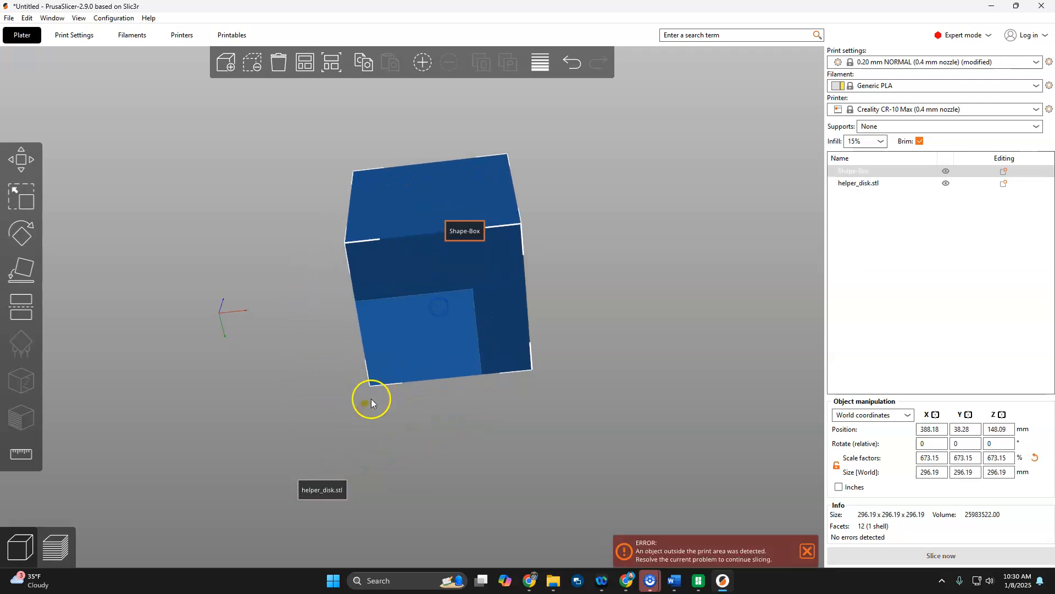
{"action": "left_click_drag", "start_coordinate": [361, 403], "coordinate": [281, 508]}
{"action": "left_click_drag", "start_coordinate": [441, 200], "coordinate": [357, 307]}
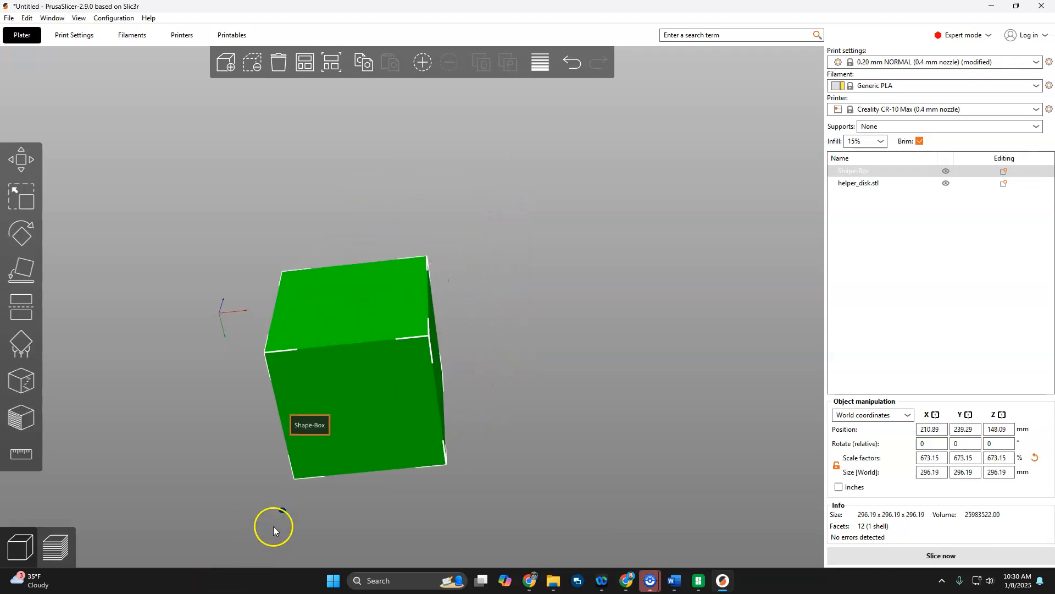
Position the helper disk under the box corner nearest the bed origin, at about X 63.48 mm and Y 92.1 mm.
{"action": "left_click_drag", "start_coordinate": [281, 513], "coordinate": [264, 353]}
{"action": "left_click_drag", "start_coordinate": [226, 385], "coordinate": [256, 457]}
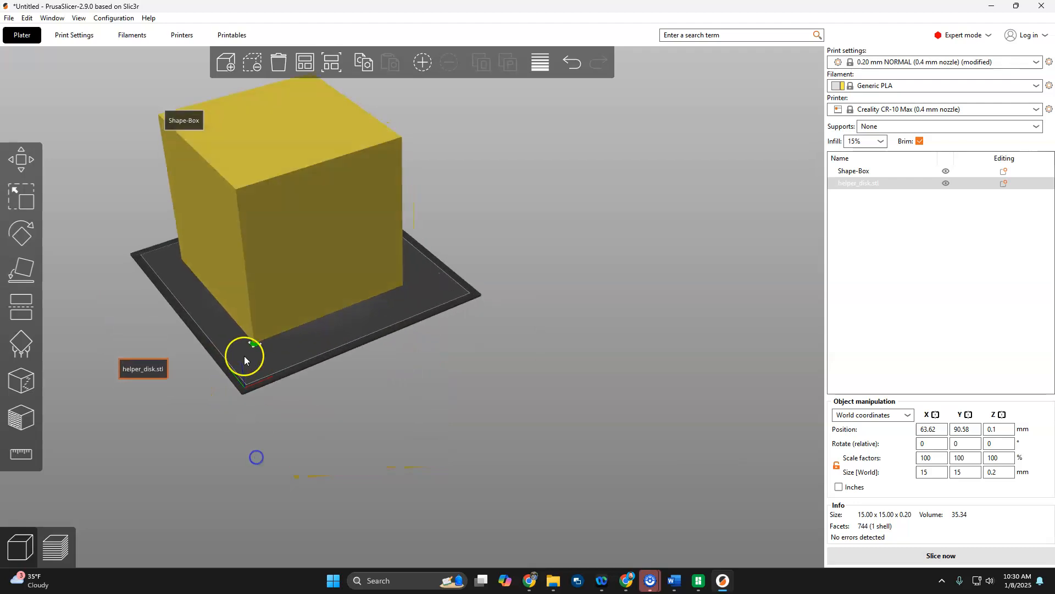
{"action": "scroll", "coordinate": [231, 353], "scroll_direction": "up", "scroll_amount": 5}
{"action": "scroll", "coordinate": [223, 351], "scroll_direction": "up", "scroll_amount": 5}
{"action": "right_click_drag", "start_coordinate": [82, 424], "coordinate": [436, 410]}
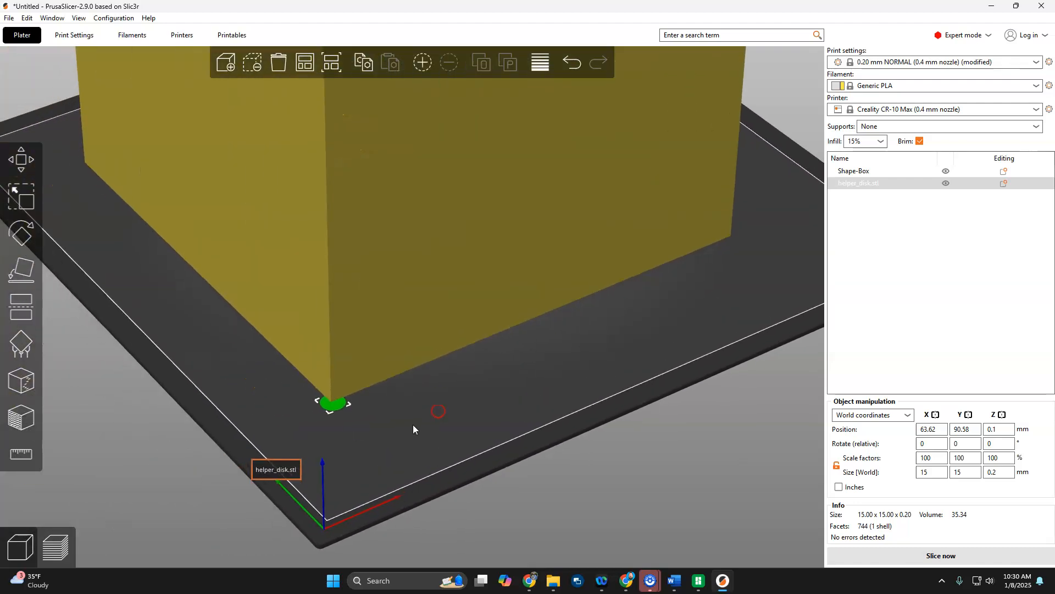
{"action": "scroll", "coordinate": [319, 420], "scroll_direction": "up", "scroll_amount": 4}
{"action": "scroll", "coordinate": [317, 420], "scroll_direction": "up", "scroll_amount": 1}
{"action": "left_click_drag", "start_coordinate": [282, 479], "coordinate": [280, 481]}
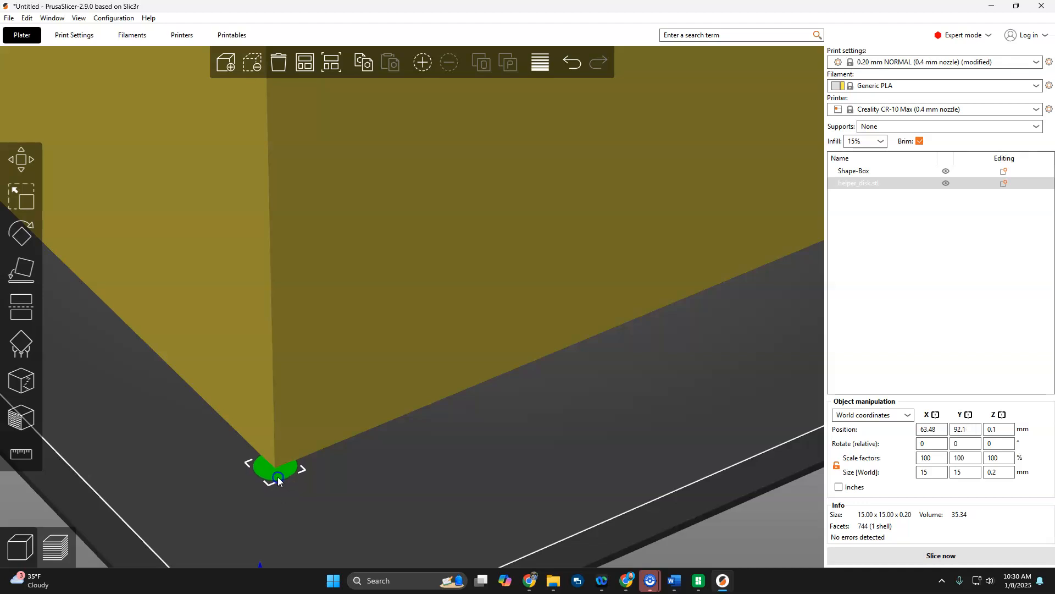
Scale the helper disk uniformly to about 44.68 mm in diameter and 0.6 mm thick.
{"action": "scroll", "coordinate": [288, 481], "scroll_direction": "down", "scroll_amount": 3}
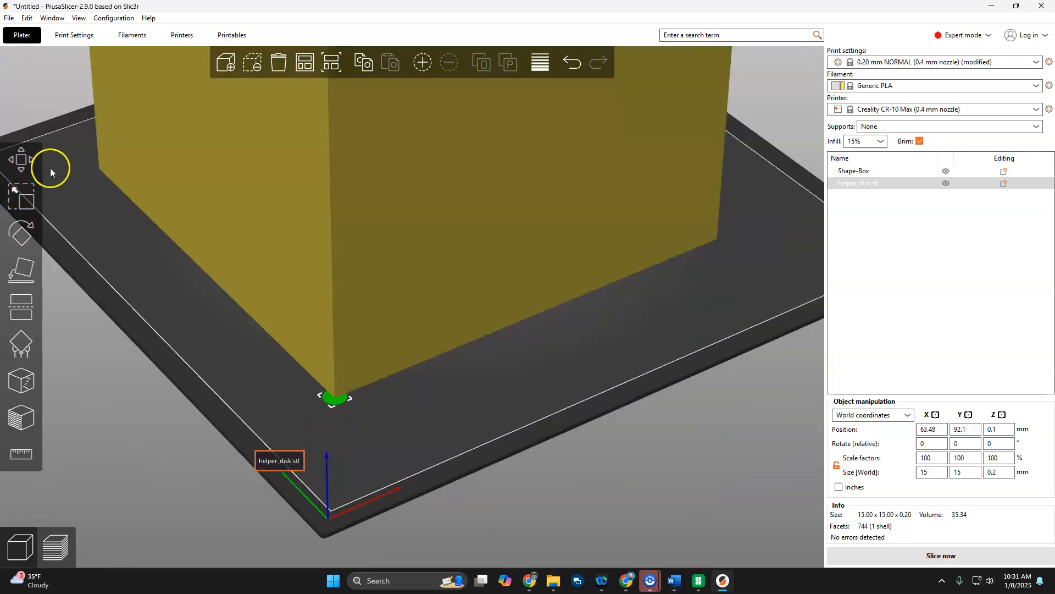
{"action": "left_click", "coordinate": [20, 165]}
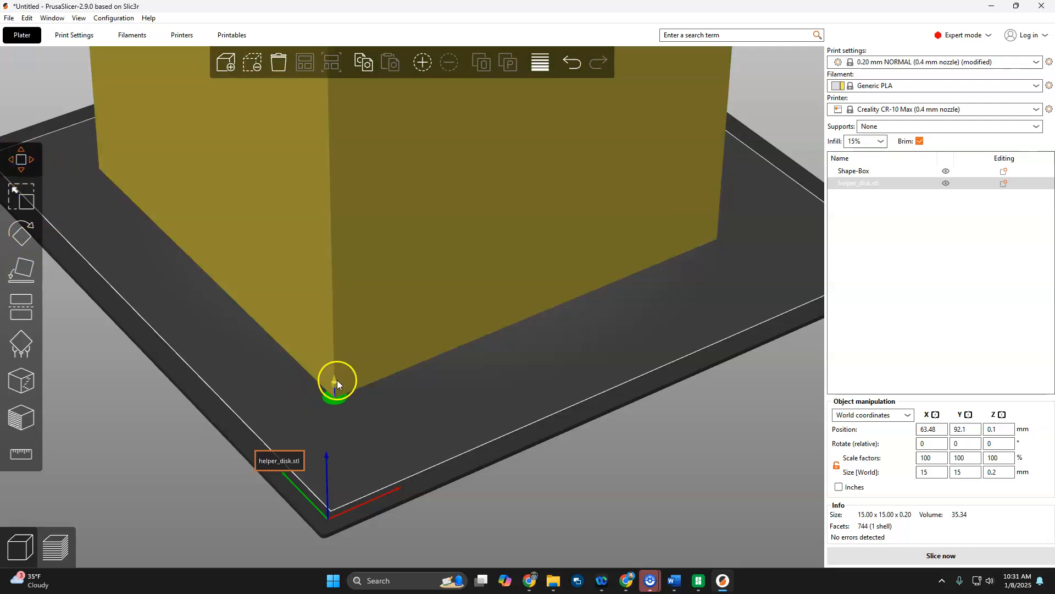
{"action": "left_click", "coordinate": [25, 198]}
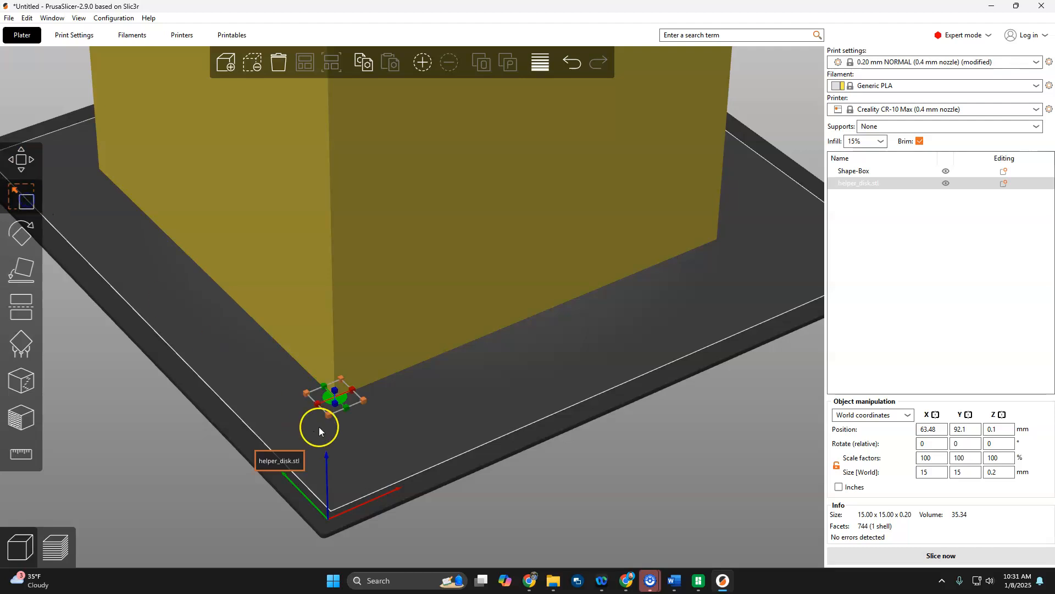
{"action": "left_click_drag", "start_coordinate": [329, 415], "coordinate": [329, 509]}
Copy the enlarged helper disk and paste four copies of it.
{"action": "key", "text": "ctrl+c"}
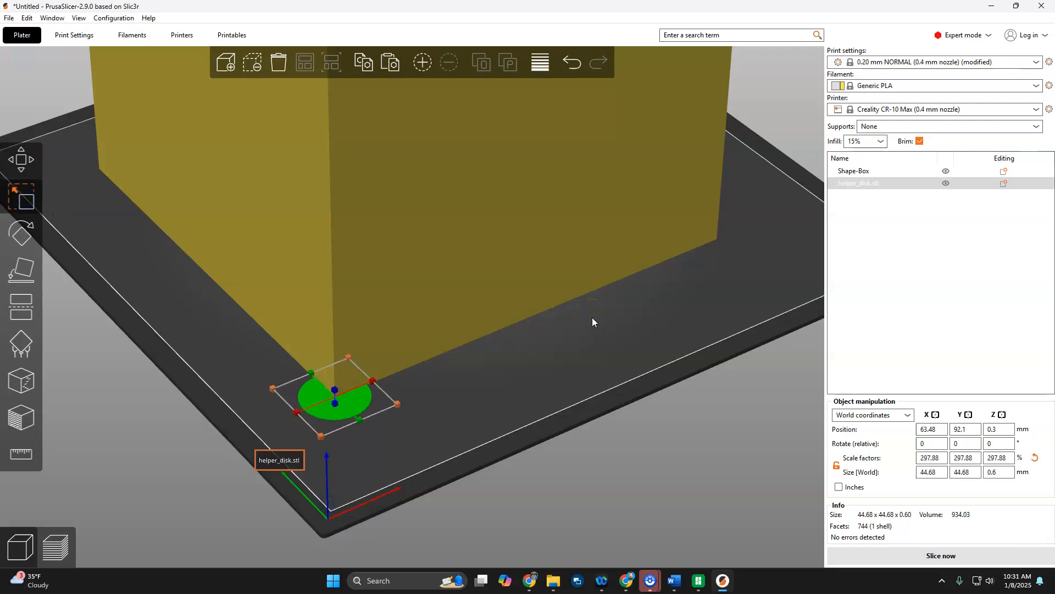
{"action": "key", "text": "ctrl+v"}
{"action": "key", "text": "ctrl+v"}
{"action": "key", "text": "ctrl+v"}
{"action": "key", "text": "ctrl+v"}
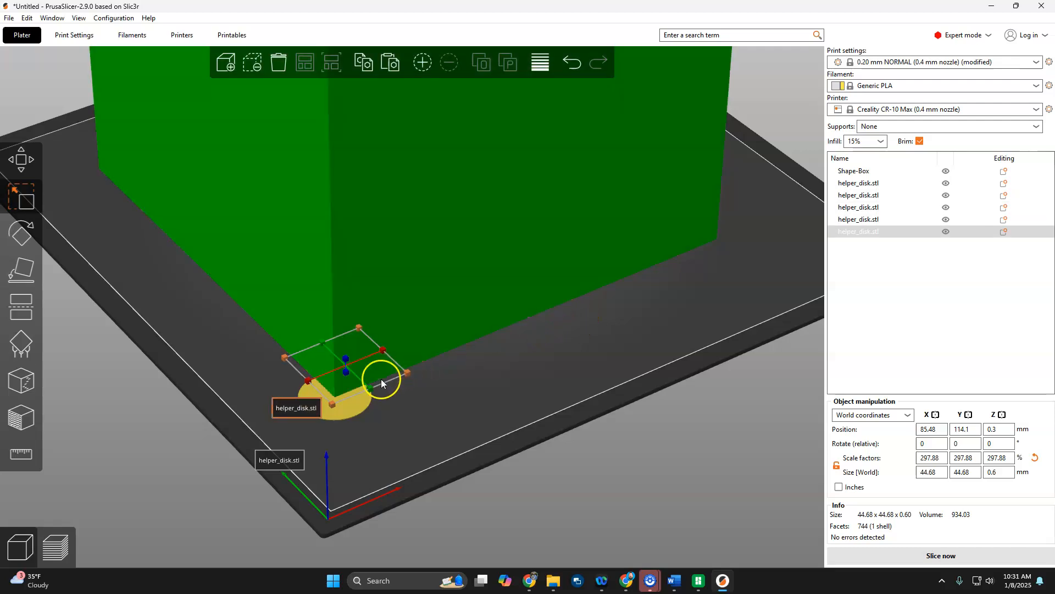
Place helper disks under the four bottom corners of the box and delete the surplus disk.
{"action": "left_click", "coordinate": [25, 166]}
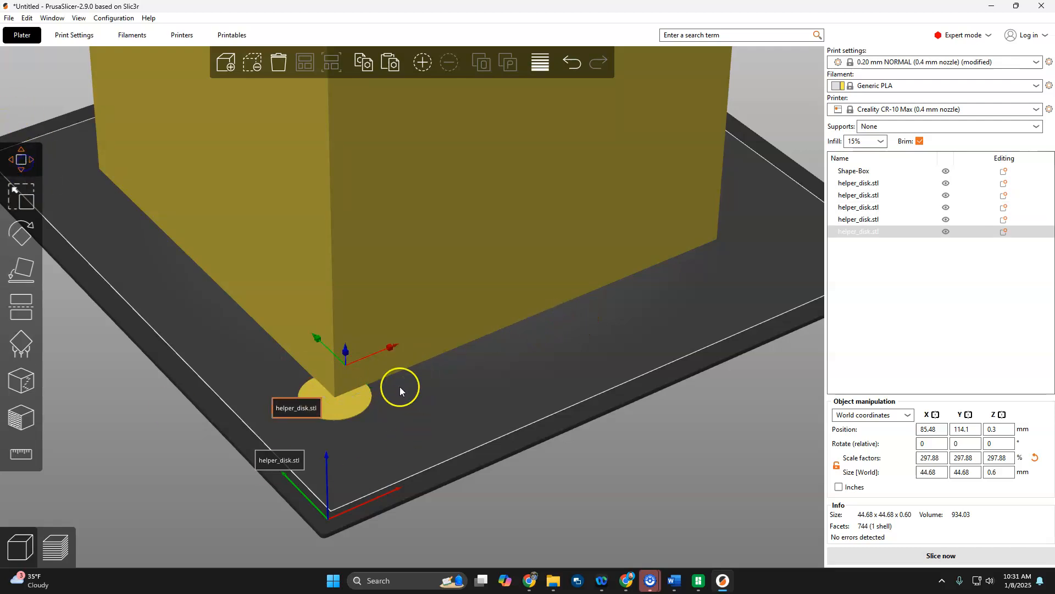
{"action": "left_click_drag", "start_coordinate": [462, 459], "coordinate": [415, 357]}
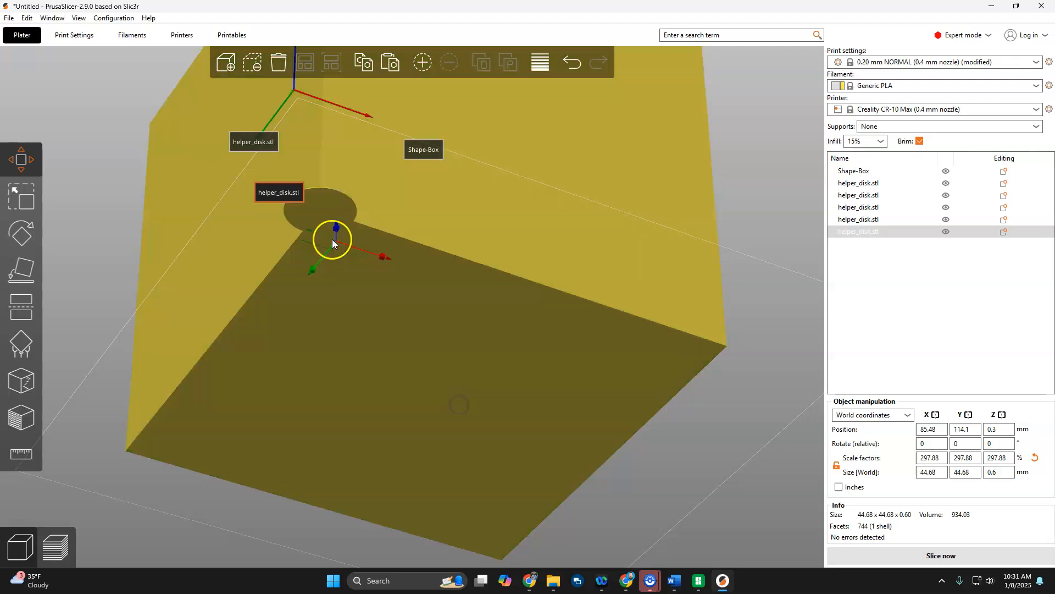
{"action": "left_click_drag", "start_coordinate": [339, 249], "coordinate": [231, 317]}
{"action": "left_click_drag", "start_coordinate": [316, 231], "coordinate": [806, 306]}
{"action": "left_click_drag", "start_coordinate": [87, 377], "coordinate": [591, 529]}
{"action": "left_click_drag", "start_coordinate": [255, 302], "coordinate": [230, 415]}
{"action": "left_click_drag", "start_coordinate": [356, 203], "coordinate": [448, 164]}
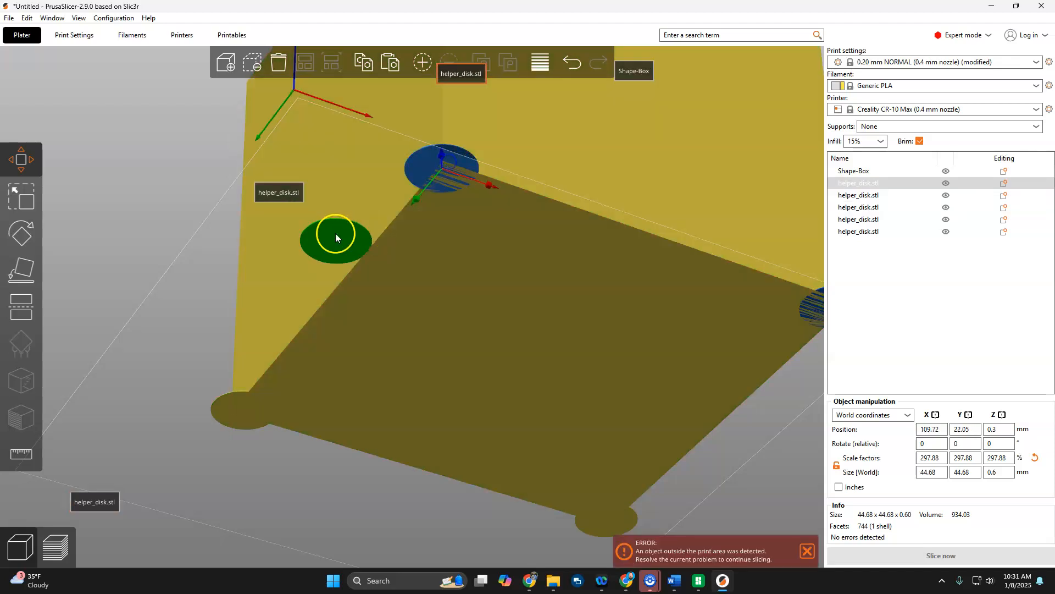
{"action": "left_click_drag", "start_coordinate": [337, 236], "coordinate": [230, 205]}
{"action": "key", "text": "Delete"}
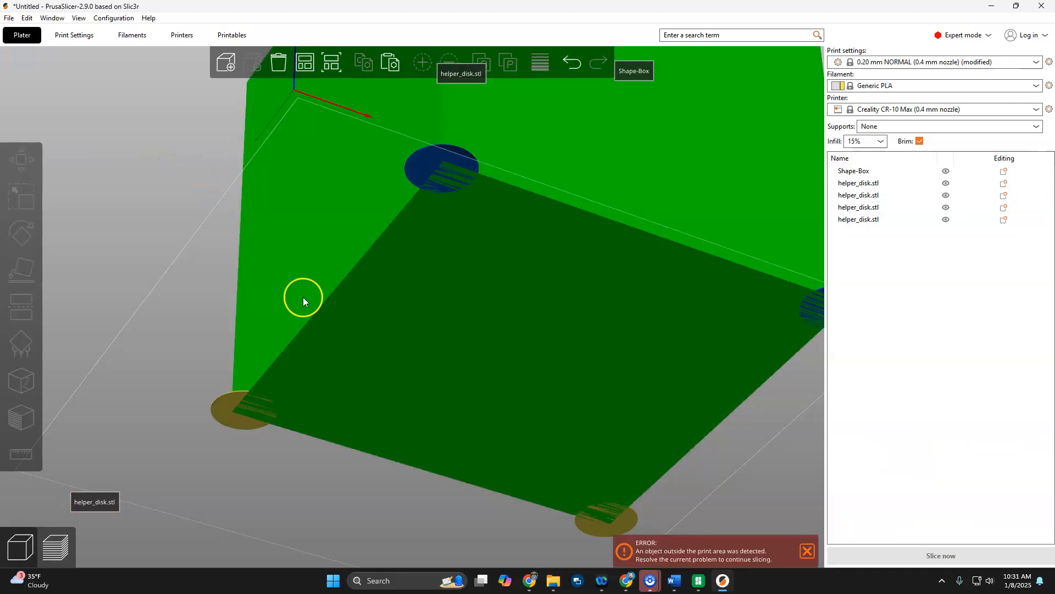
Select the box with its helper disks, move them together fully inside the print area, and deselect them.
{"action": "scroll", "coordinate": [272, 293], "scroll_direction": "down", "scroll_amount": 5}
{"action": "middle_click_drag", "start_coordinate": [239, 231], "coordinate": [234, 297]}
{"action": "scroll", "coordinate": [206, 302], "scroll_direction": "down", "scroll_amount": 5}
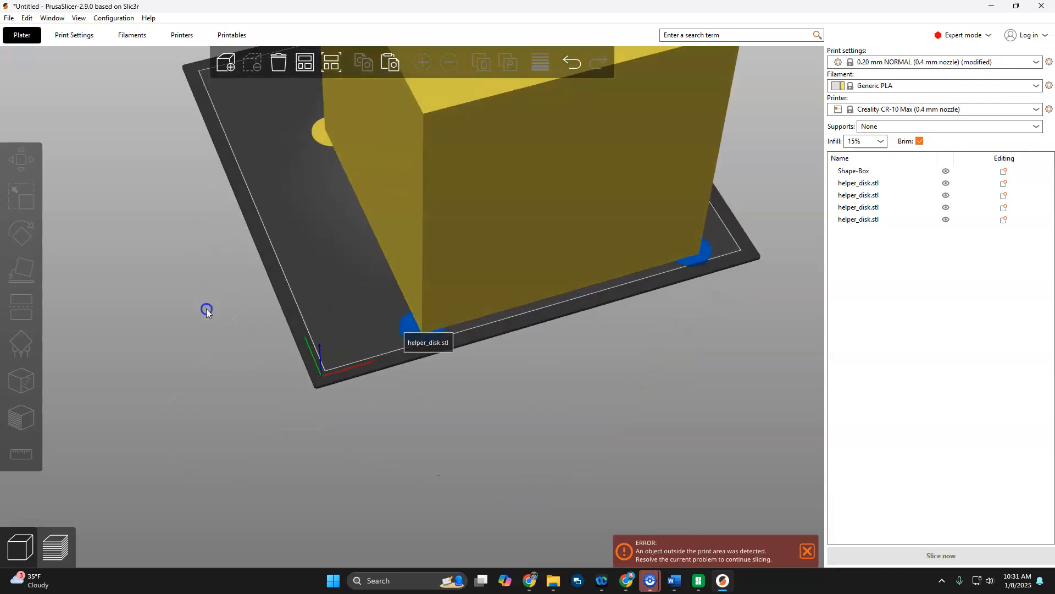
{"action": "scroll", "coordinate": [443, 308], "scroll_direction": "down", "scroll_amount": 3}
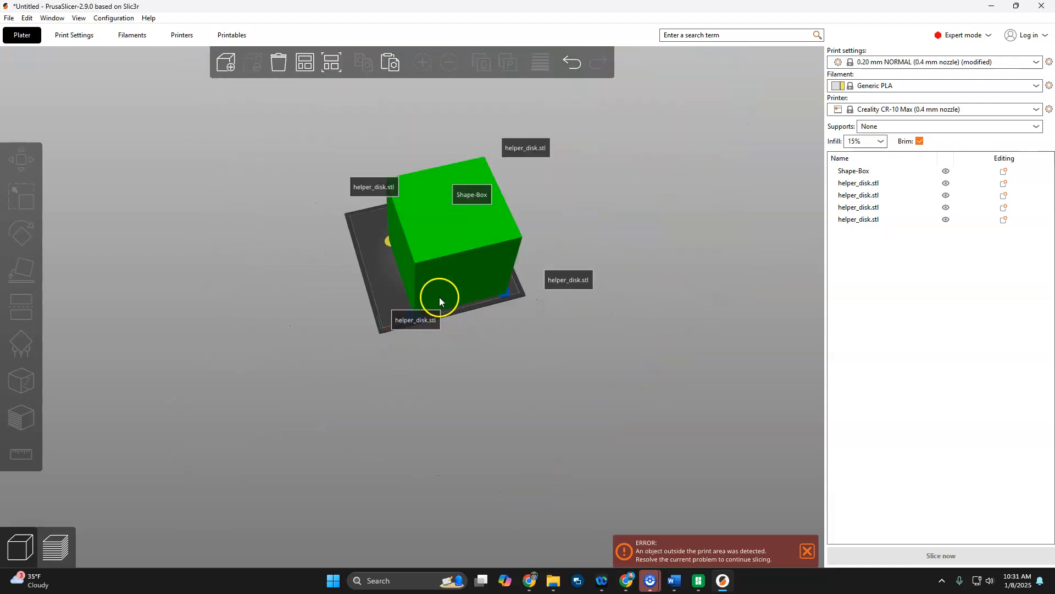
{"action": "key", "text": "ctrl+a"}
{"action": "left_click_drag", "start_coordinate": [463, 222], "coordinate": [448, 209]}
{"action": "left_click", "coordinate": [336, 383]}
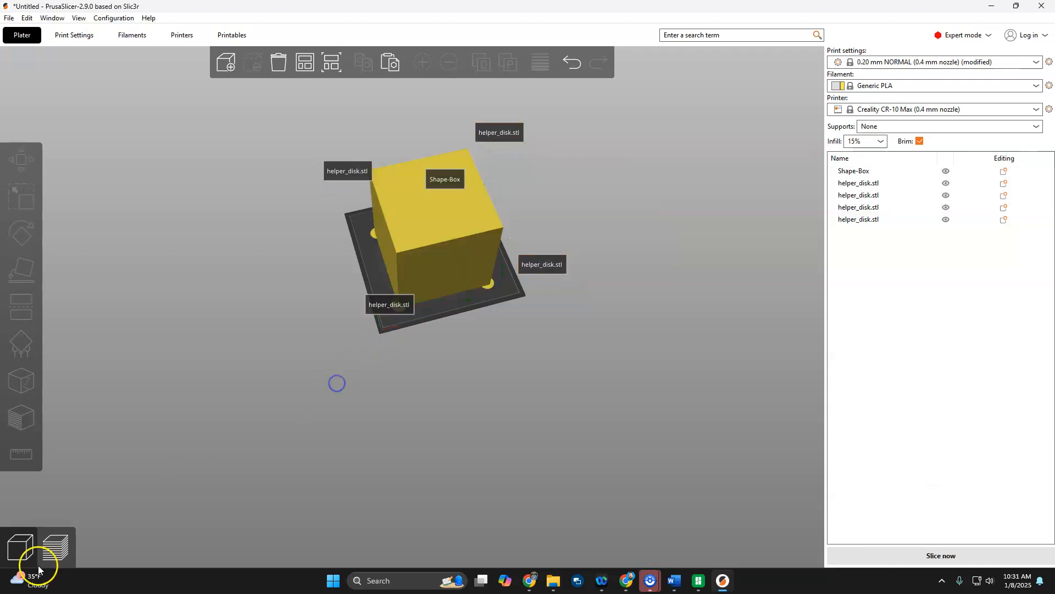
Slice the plate and examine the corner disks and the brim around the box in the preview.
{"action": "left_click", "coordinate": [54, 547]}
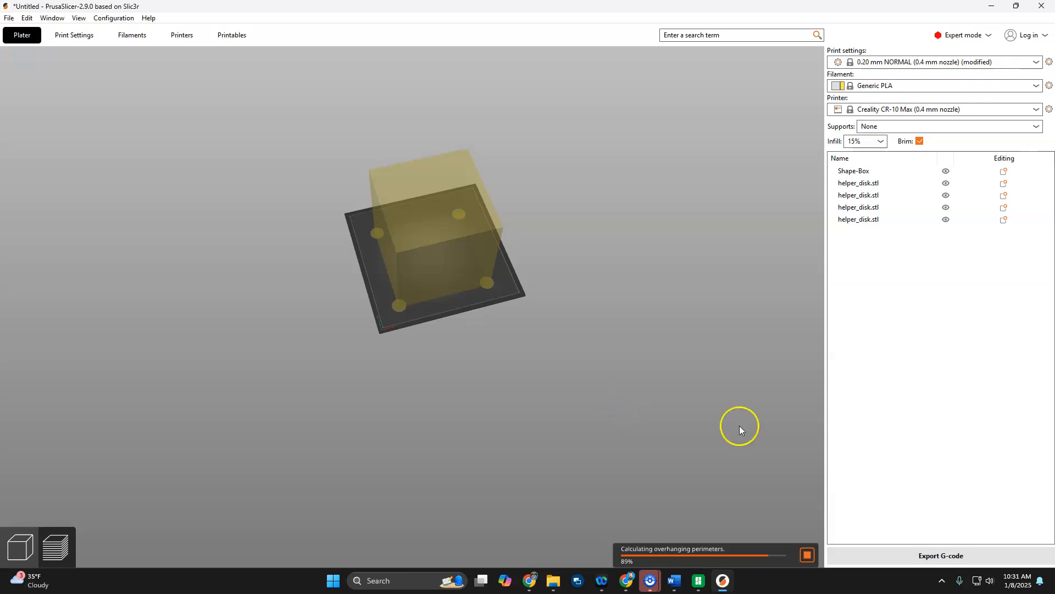
{"action": "scroll", "coordinate": [468, 457], "scroll_direction": "up", "scroll_amount": 5}
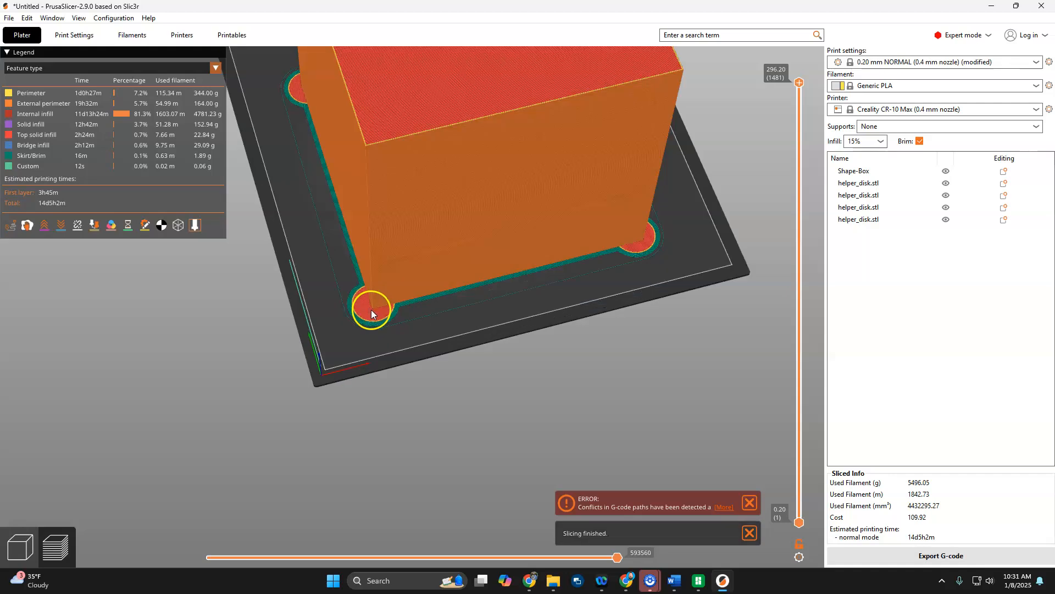
{"action": "scroll", "coordinate": [374, 309], "scroll_direction": "up", "scroll_amount": 3}
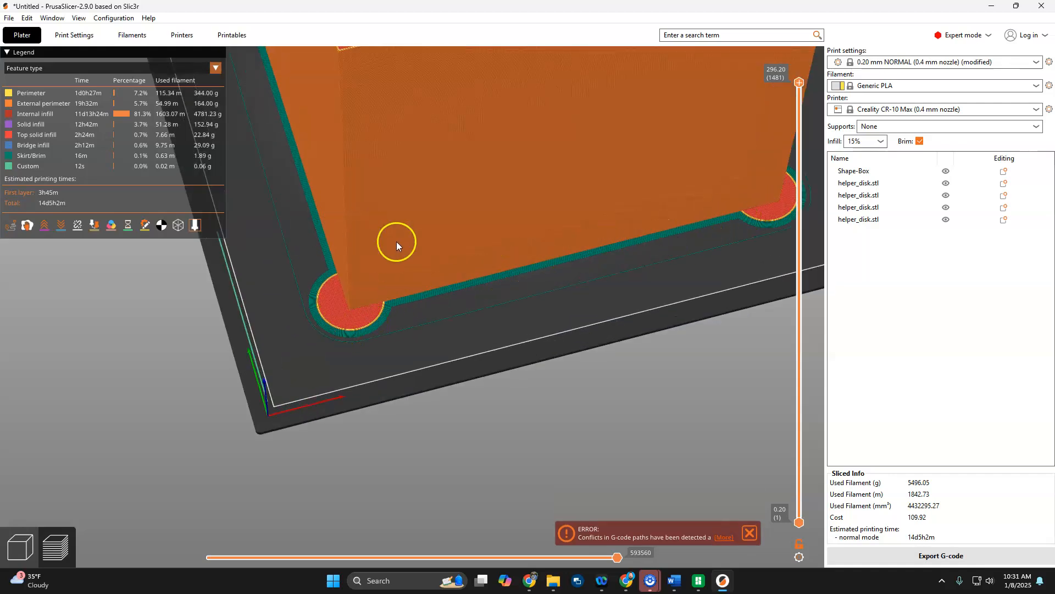
{"action": "scroll", "coordinate": [395, 318], "scroll_direction": "down", "scroll_amount": 3}
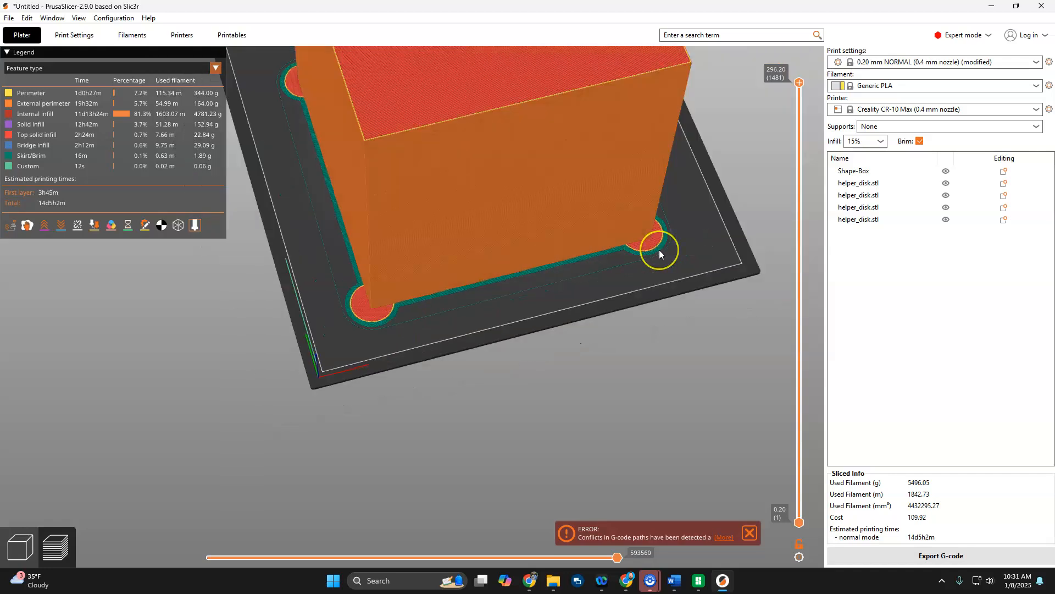
{"action": "scroll", "coordinate": [658, 250], "scroll_direction": "down", "scroll_amount": 2}
{"action": "left_click", "coordinate": [541, 273]}
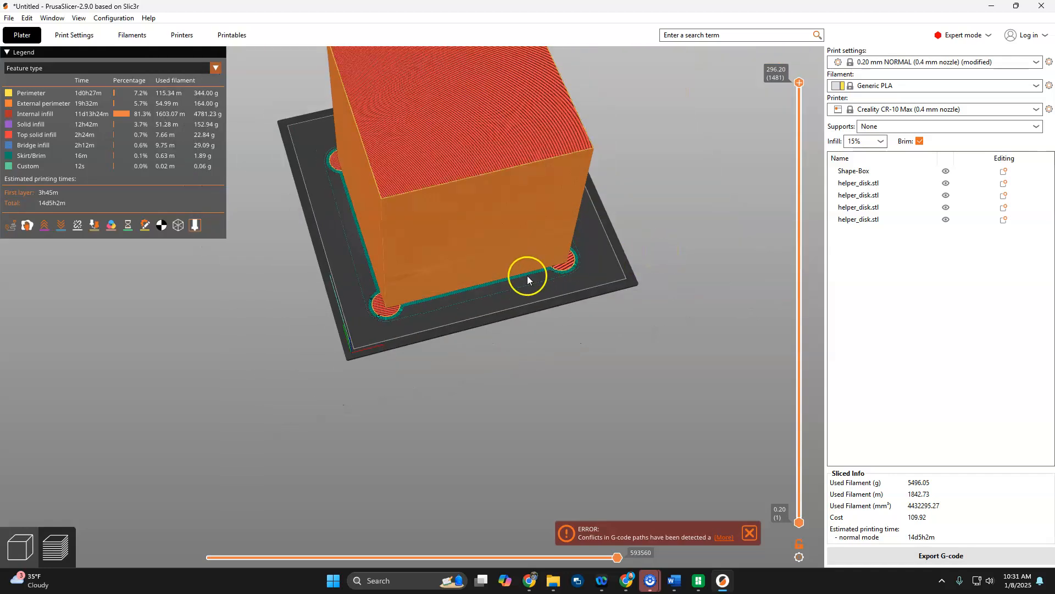
{"action": "scroll", "coordinate": [392, 316], "scroll_direction": "up", "scroll_amount": 3}
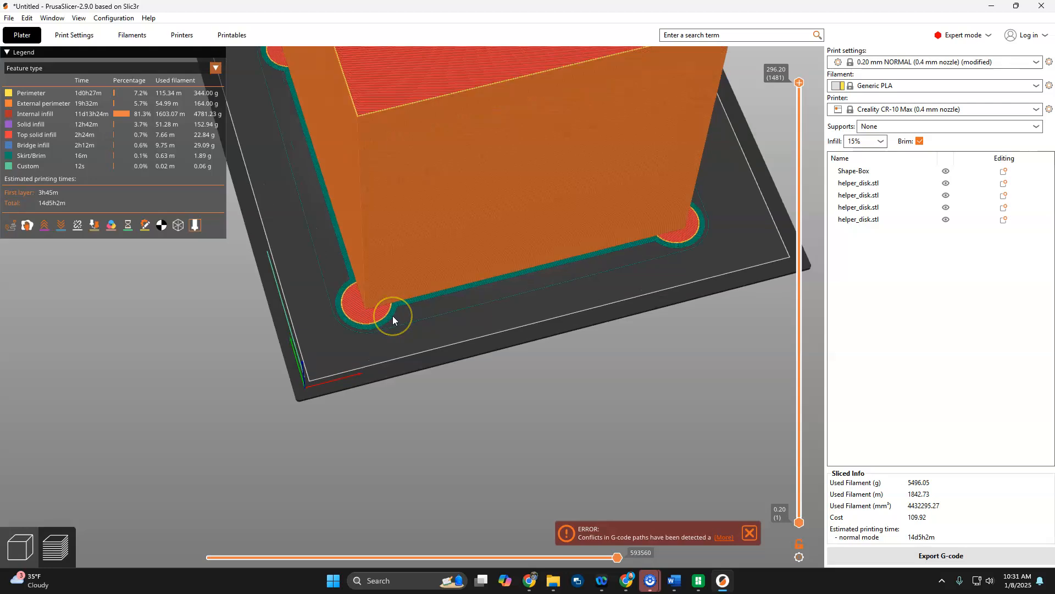